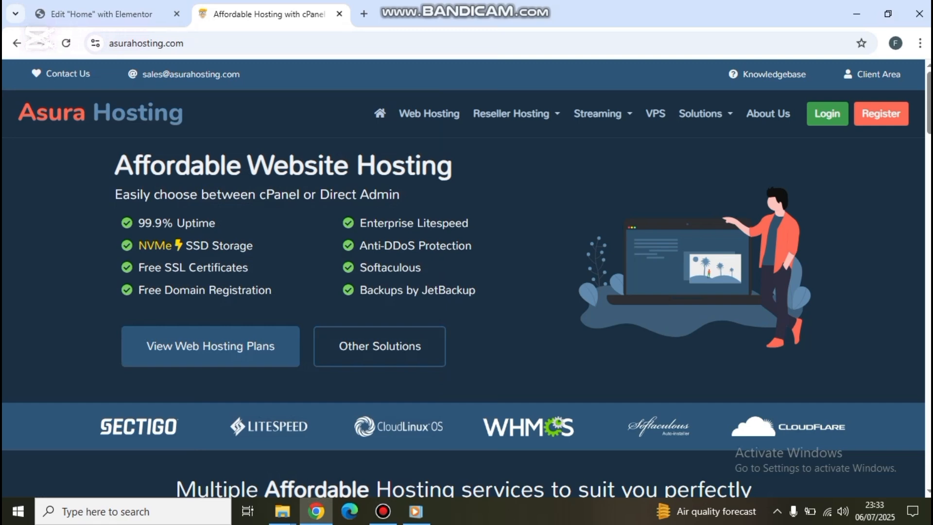
Step: Scroll down the Asura Hosting homepage advertising affordable cPanel or DirectAdmin hosting
scroll(463, 279, "down", 2)
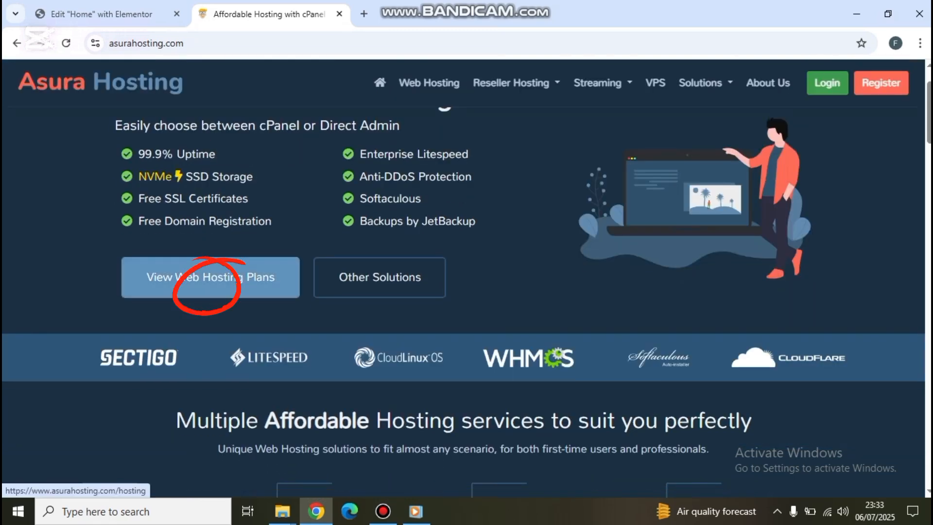
Step: Open the Web Hosting Plans page and compare the Starter, Unlimited, Unlimited Plus and Elite pricing
left_click(207, 285)
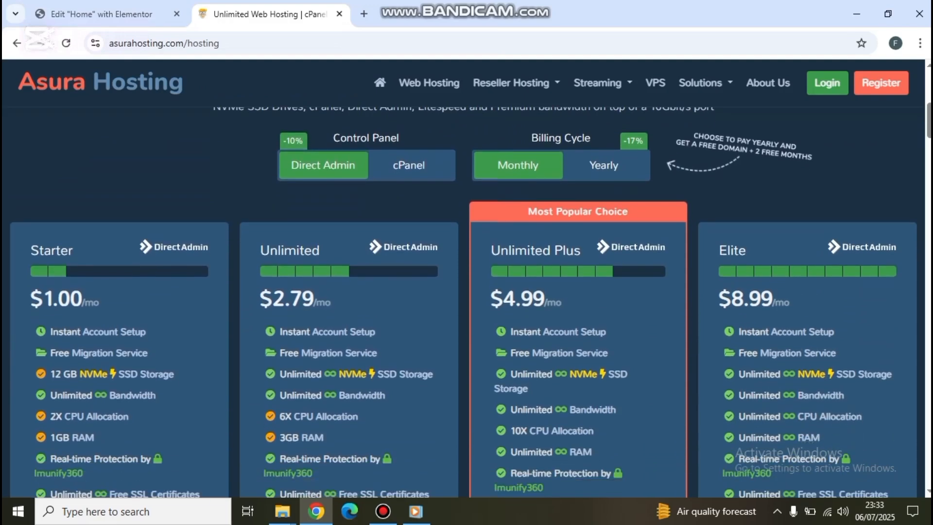
scroll(463, 301, "down", 2)
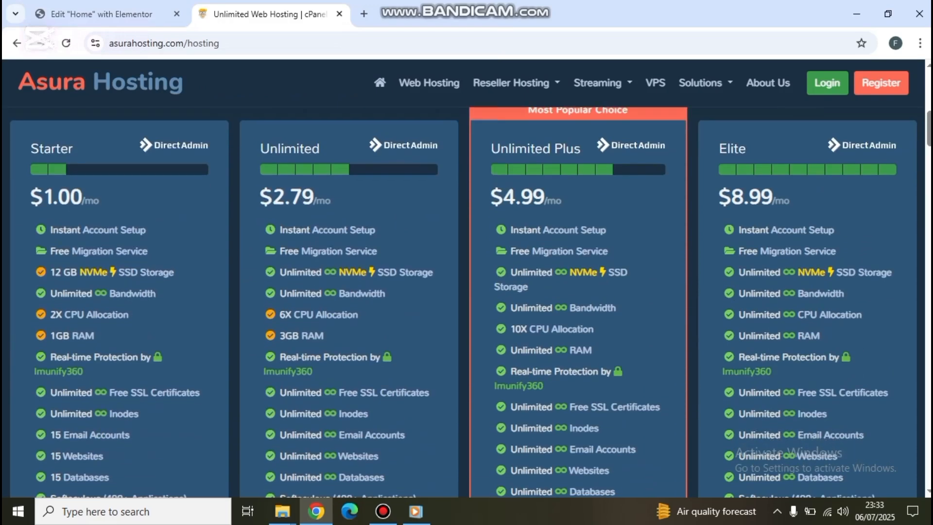
scroll(463, 301, "up", 3)
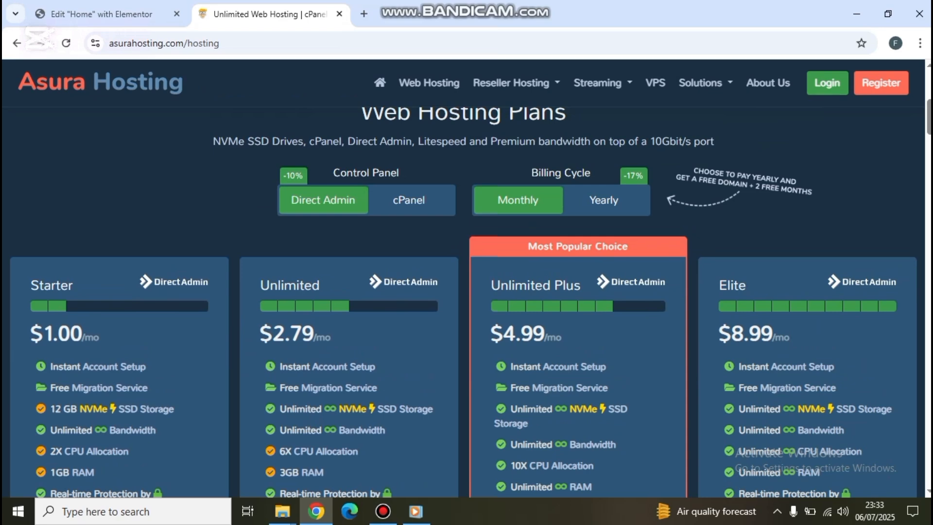
scroll(466, 301, "down", 2)
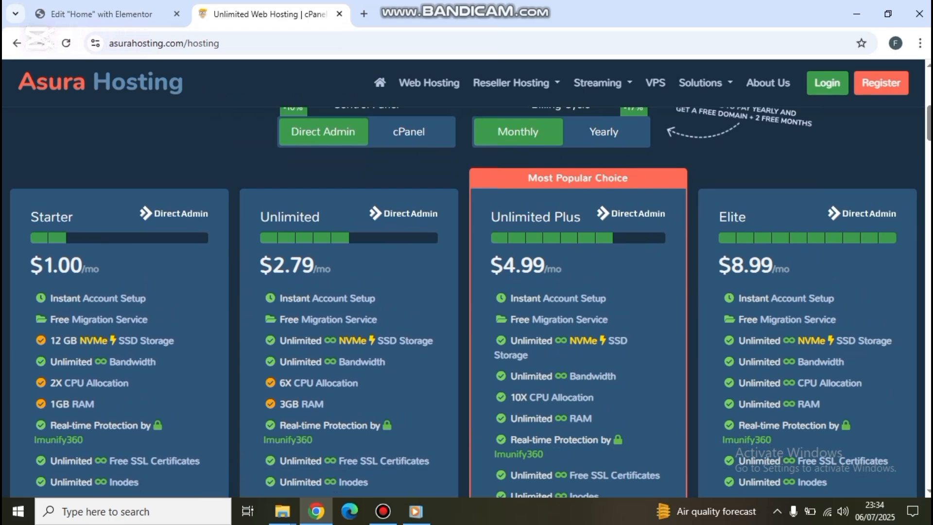
scroll(466, 292, "up", 1)
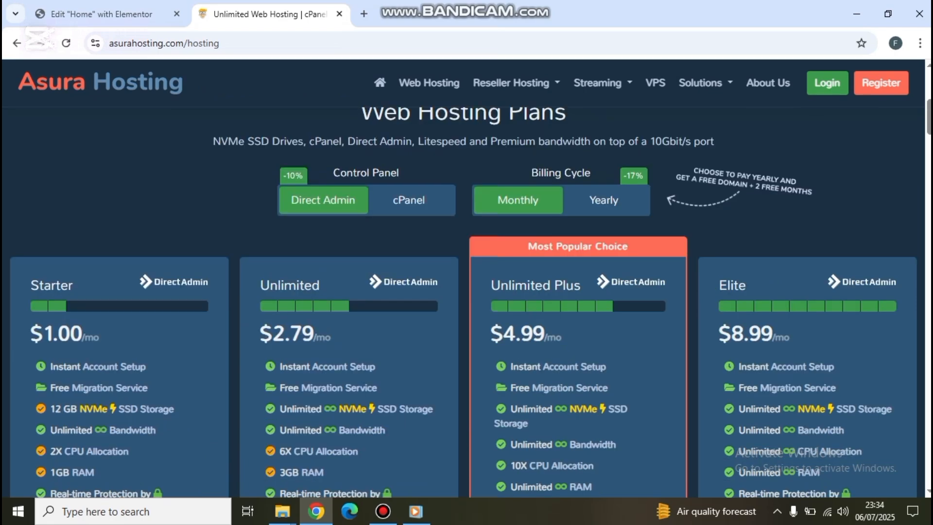
scroll(464, 301, "down", 8)
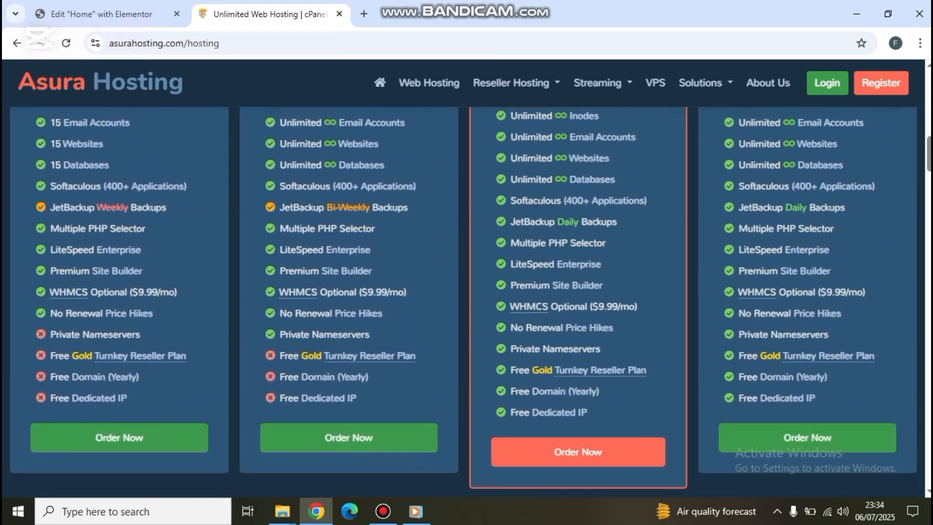
scroll(119, 339, "down", 2)
Step: Order the $1.00/mo Starter plan and enter the desired new domain name
left_click(119, 340)
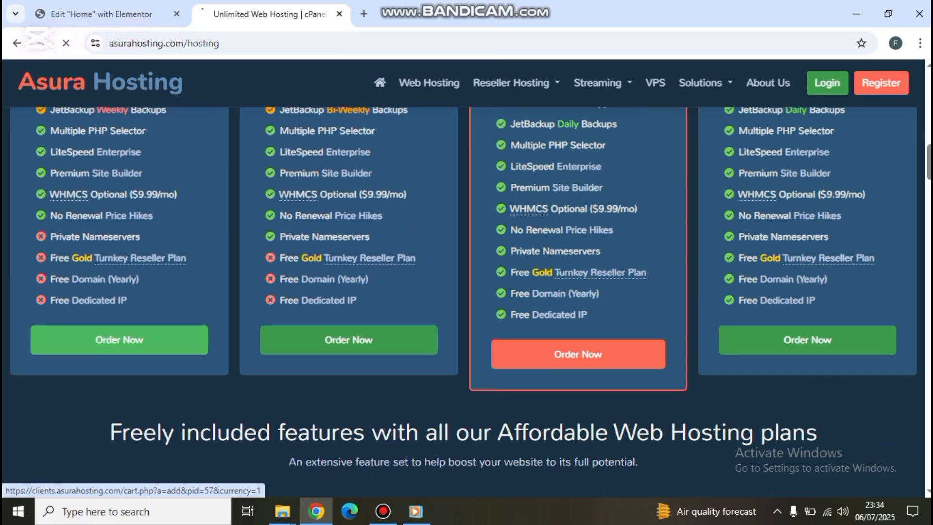
left_click(111, 341)
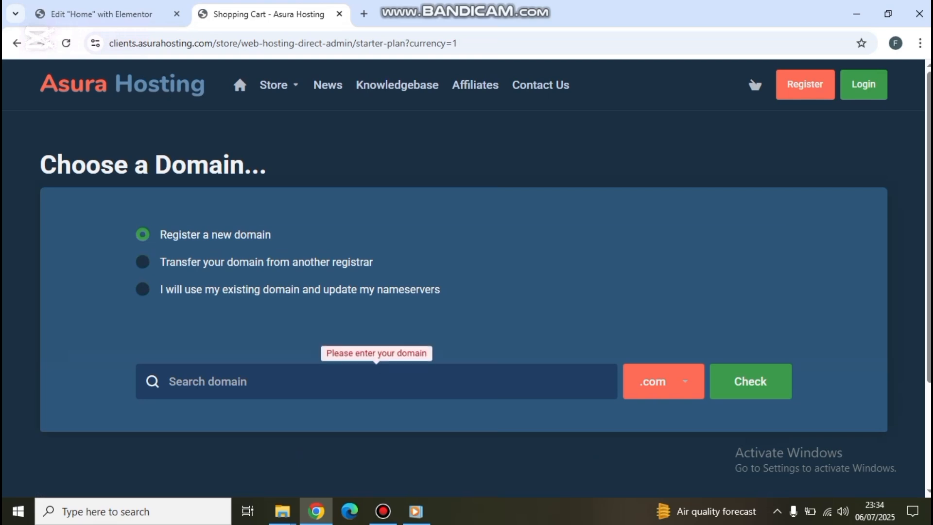
left_click(208, 382)
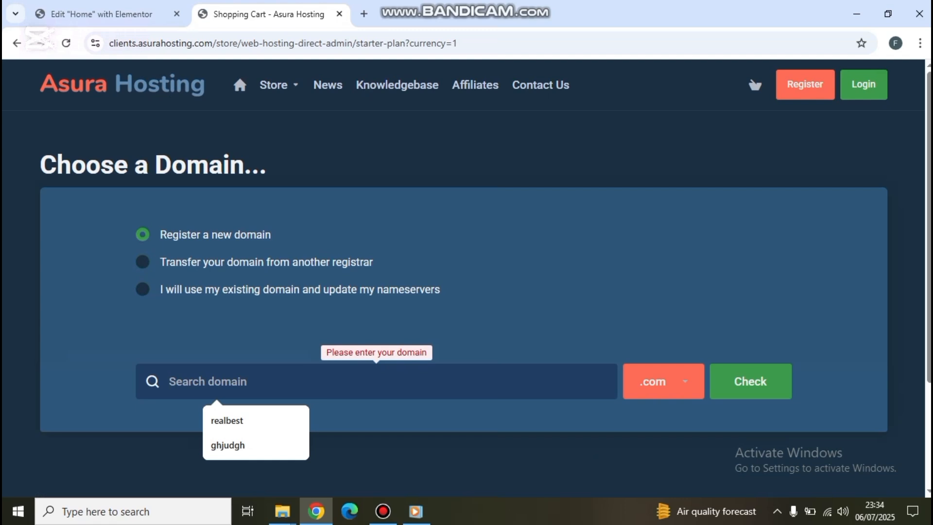
type("fest")
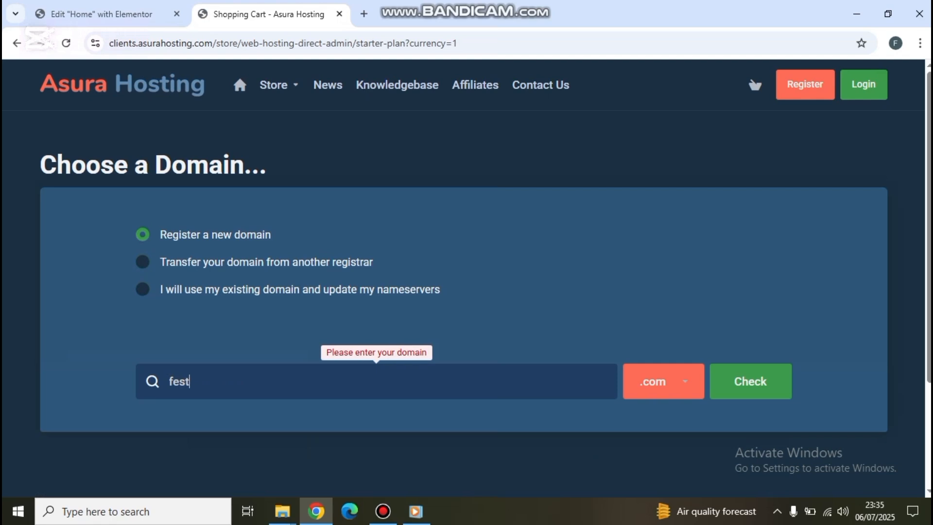
type("u")
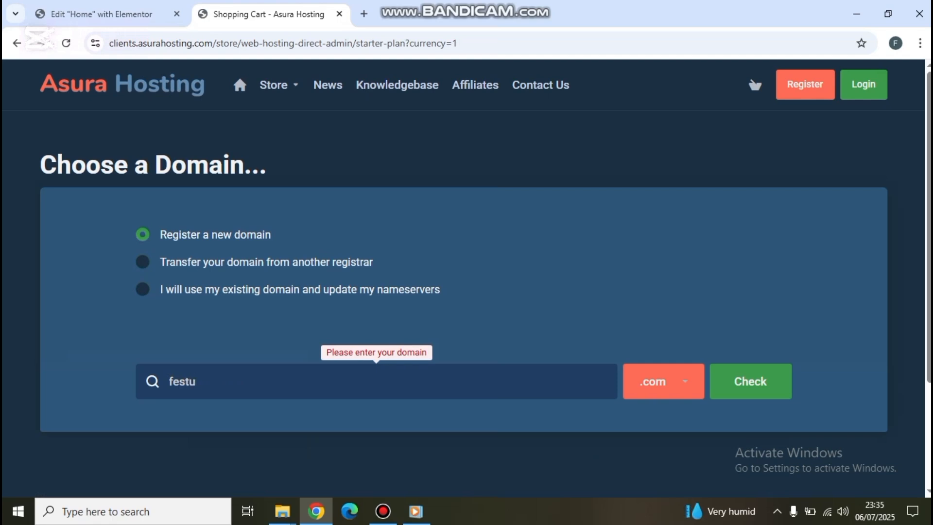
type("shenry")
Step: Browse the domain extension list and keep .com selected
left_click(663, 381)
scroll(466, 291, "down", 1)
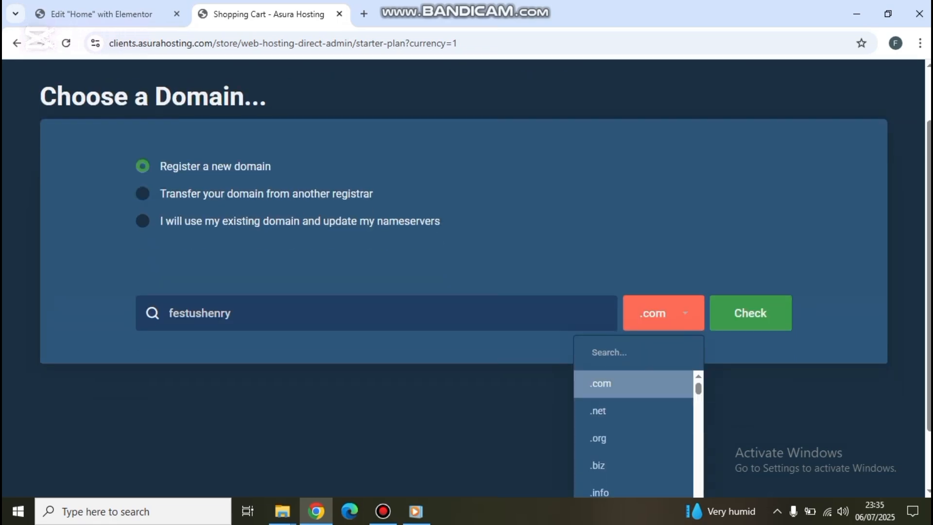
scroll(633, 405, "down", 1)
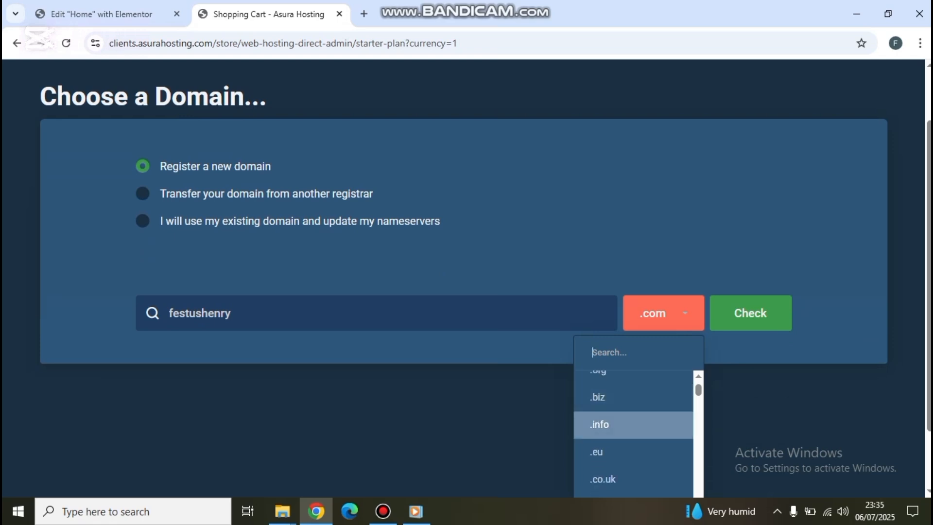
scroll(633, 419, "down", 1)
scroll(633, 421, "down", 6)
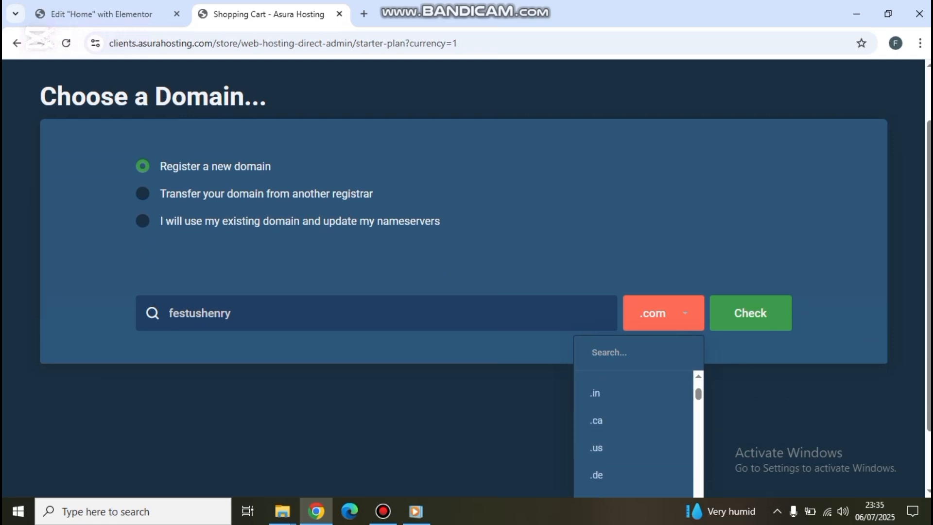
scroll(633, 421, "down", 5)
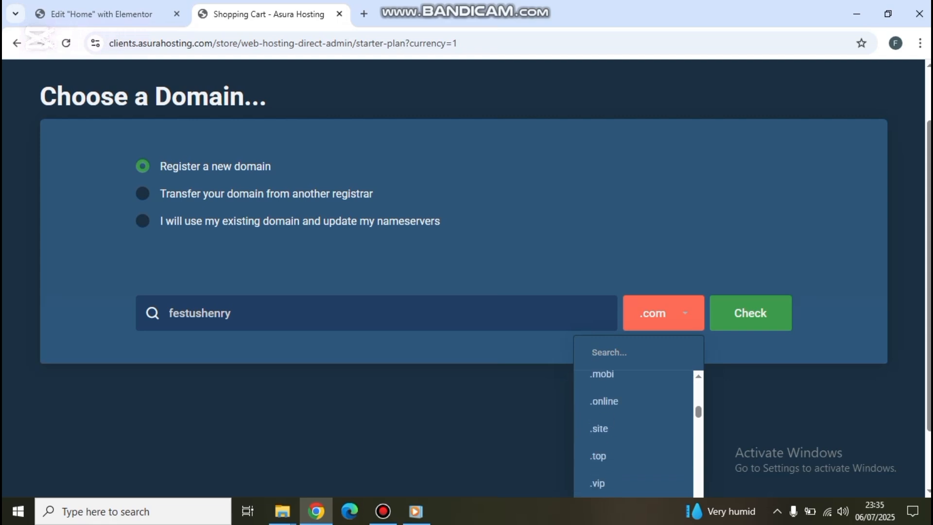
scroll(633, 466, "up", 7)
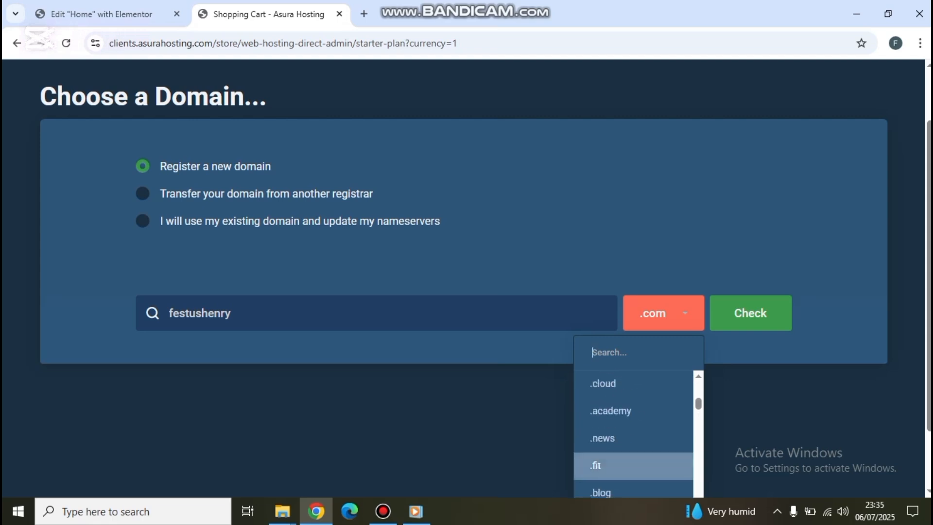
scroll(633, 466, "up", 5)
scroll(633, 466, "up", 2)
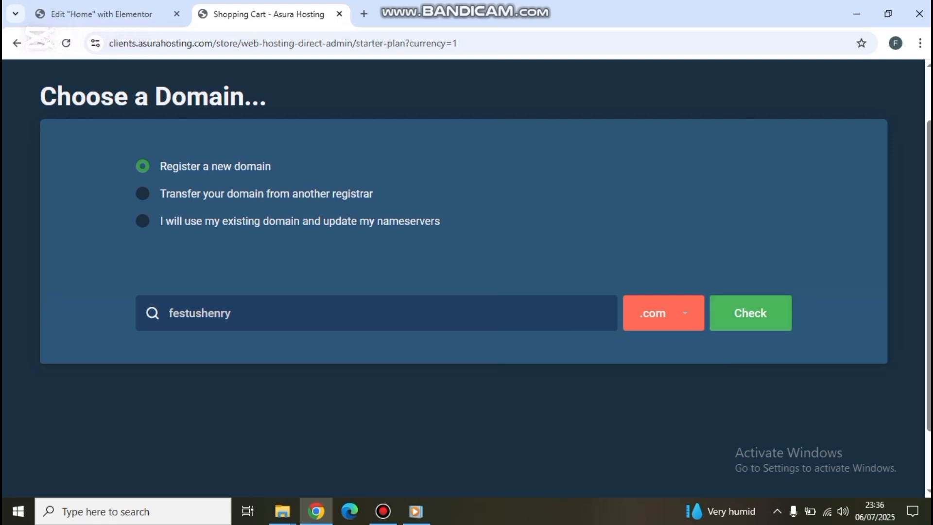
Step: Confirm the .com domain is available at $11.99 USD and continue to Starter Plan configuration
left_click(751, 313)
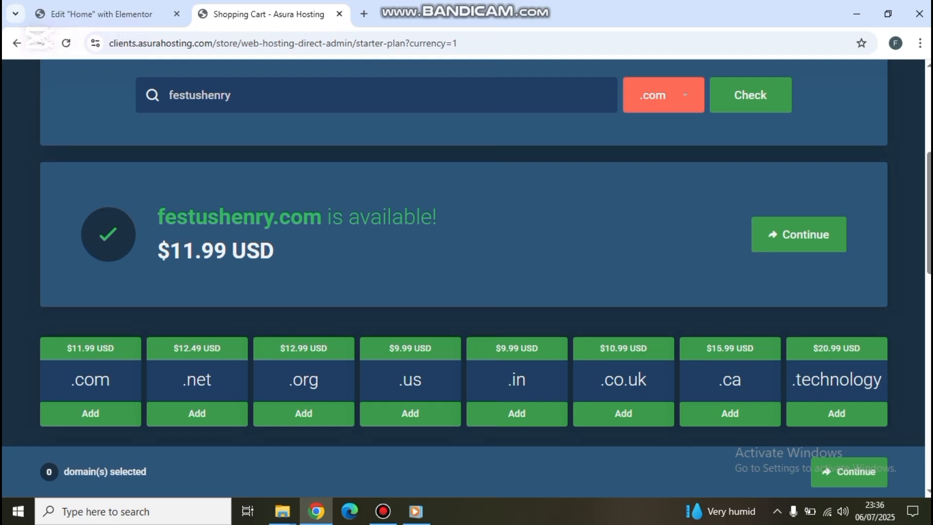
scroll(464, 277, "up", 3)
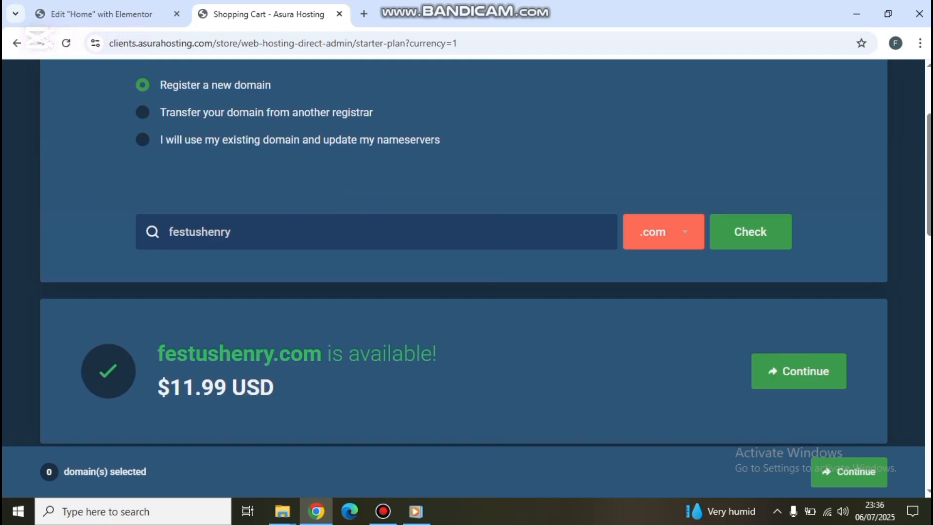
left_click(794, 372)
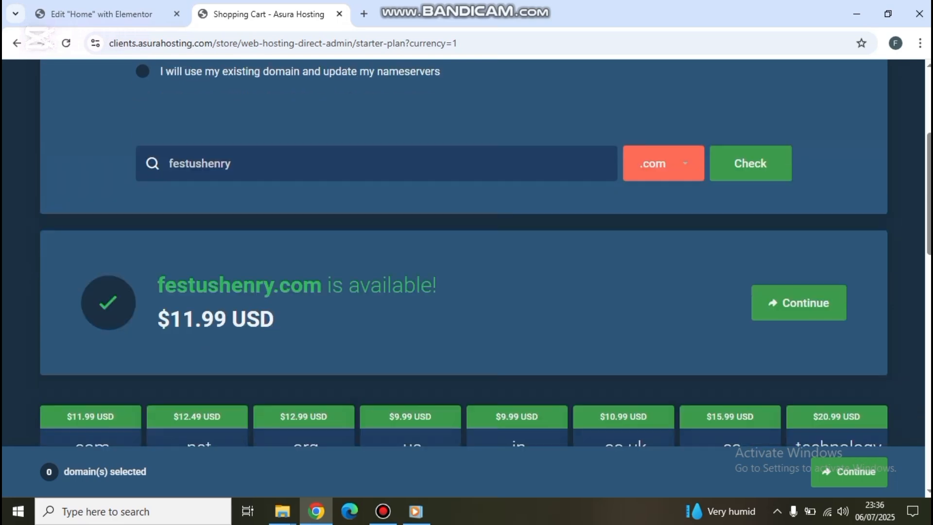
left_click(776, 303)
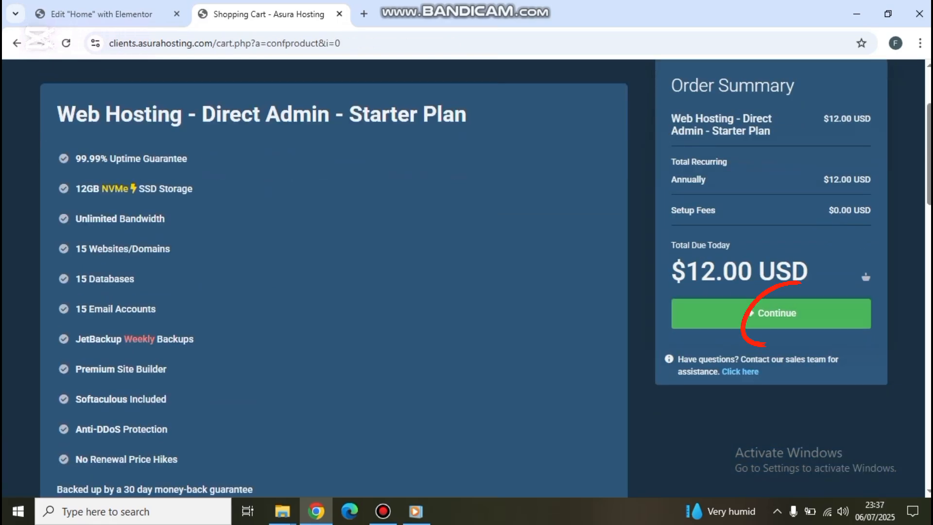
Step: Add DNS Management, ID Protection and Email Forwarding to the domain and proceed to checkout
left_click(772, 313)
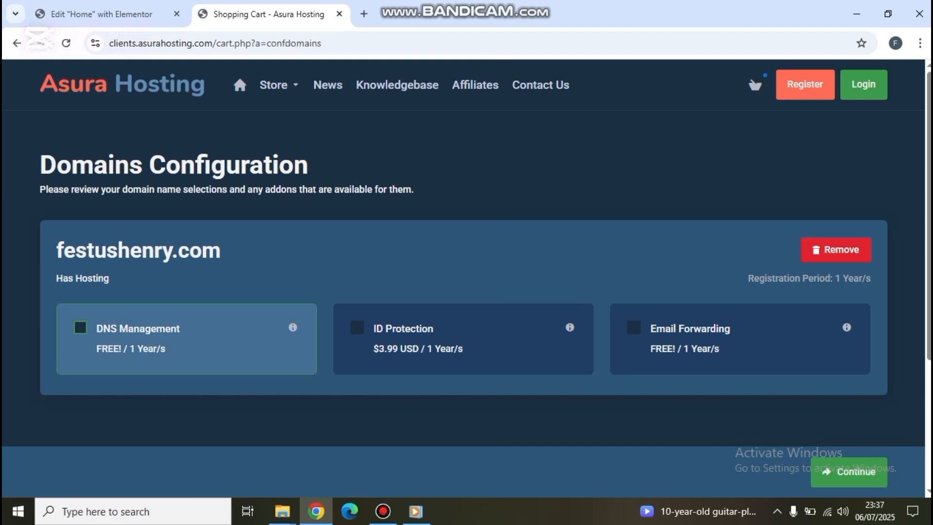
left_click(80, 327)
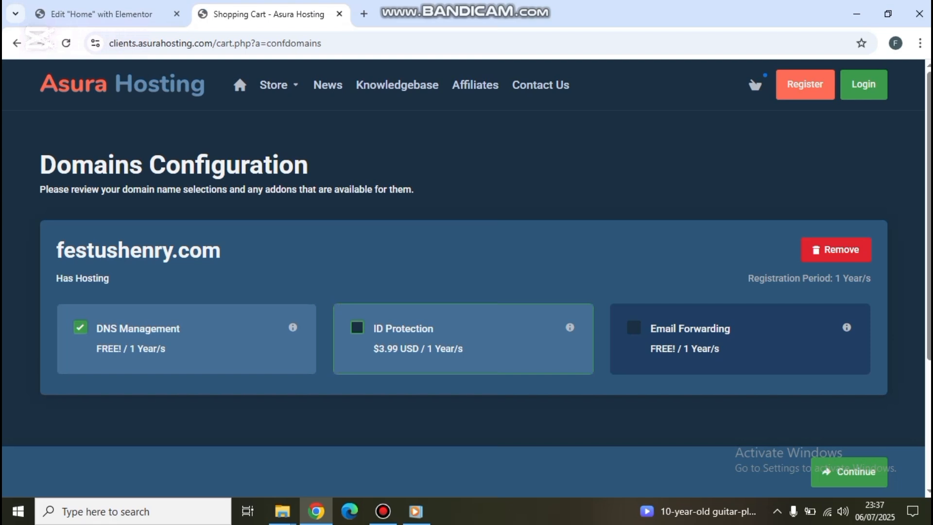
left_click(357, 327)
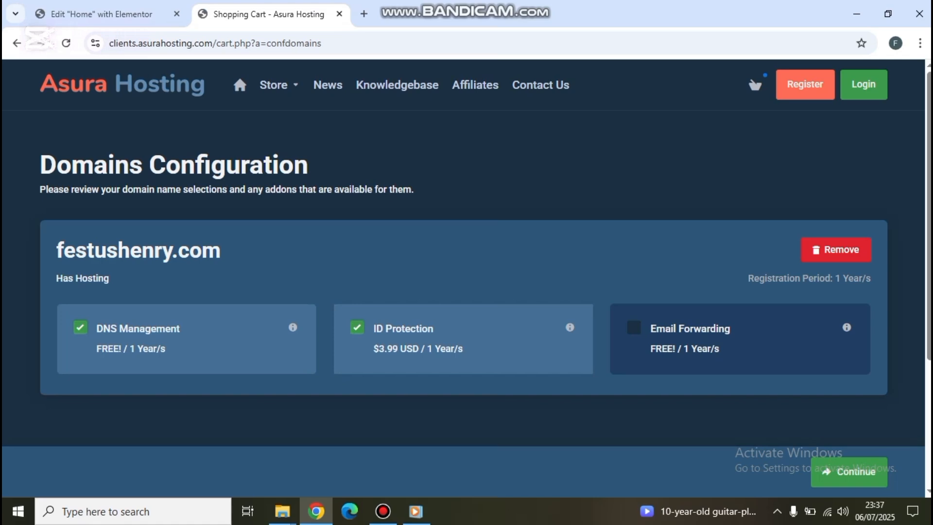
left_click(633, 328)
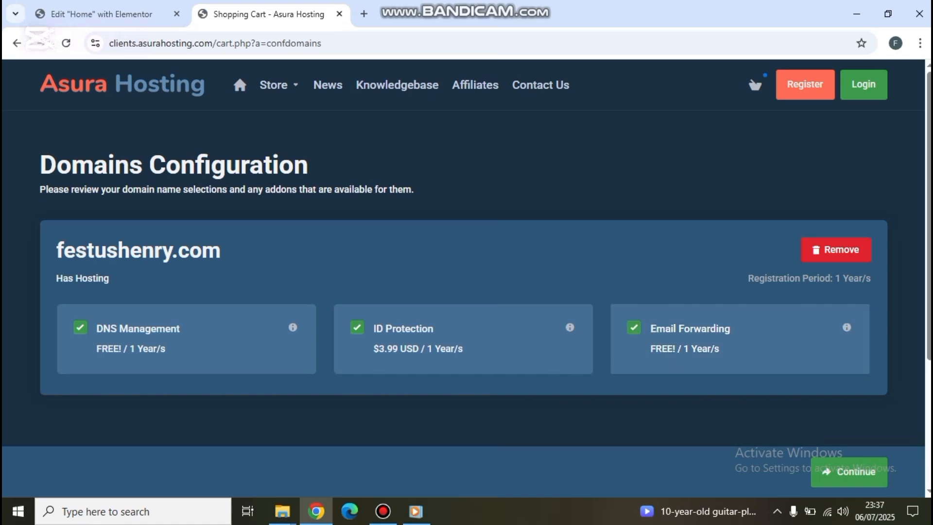
scroll(466, 257, "down", 3)
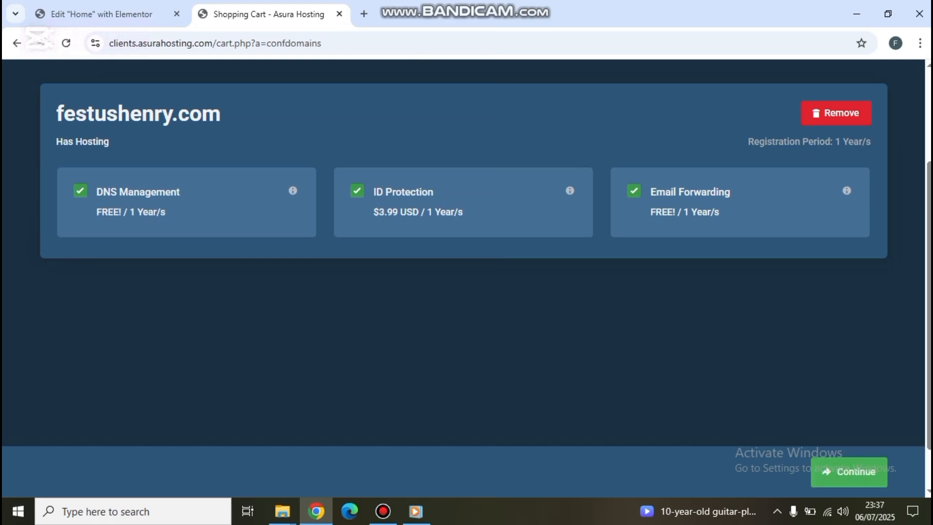
left_click(849, 471)
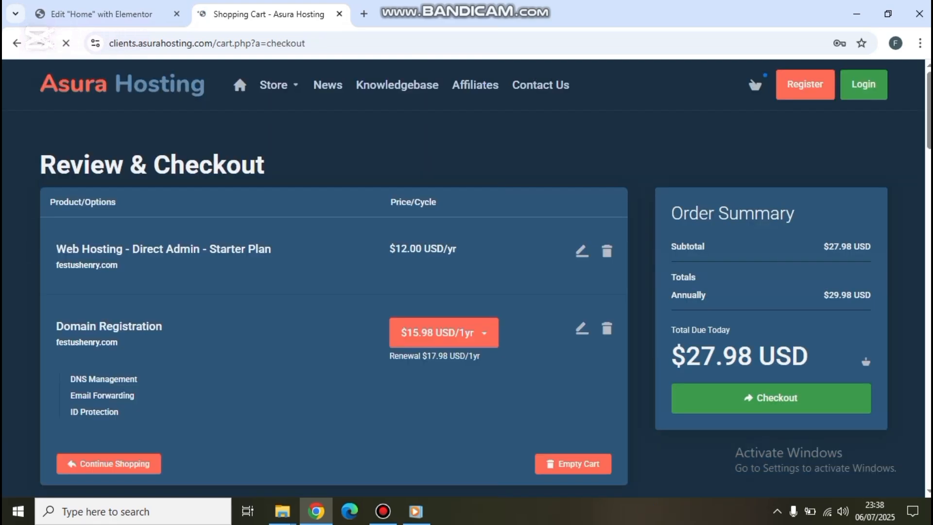
Step: Review the $27.98 USD order items down to the Choose Currency and Promotion sections
scroll(463, 278, "down", 3)
scroll(463, 278, "down", 1)
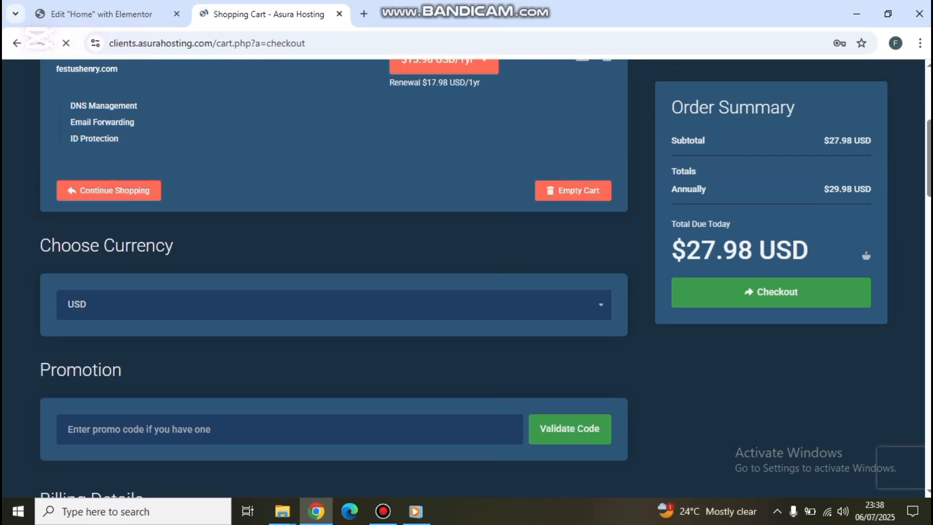
scroll(463, 278, "up", 2)
scroll(334, 277, "up", 1)
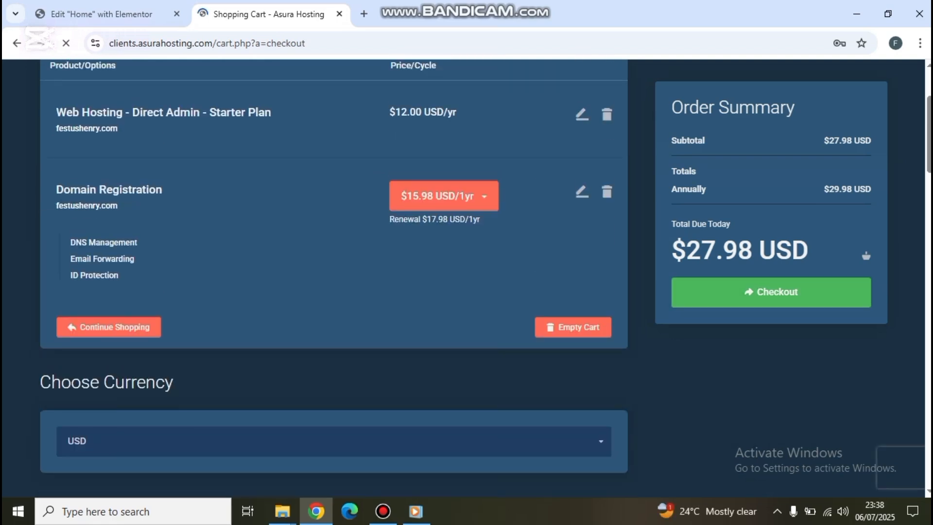
scroll(334, 277, "up", 3)
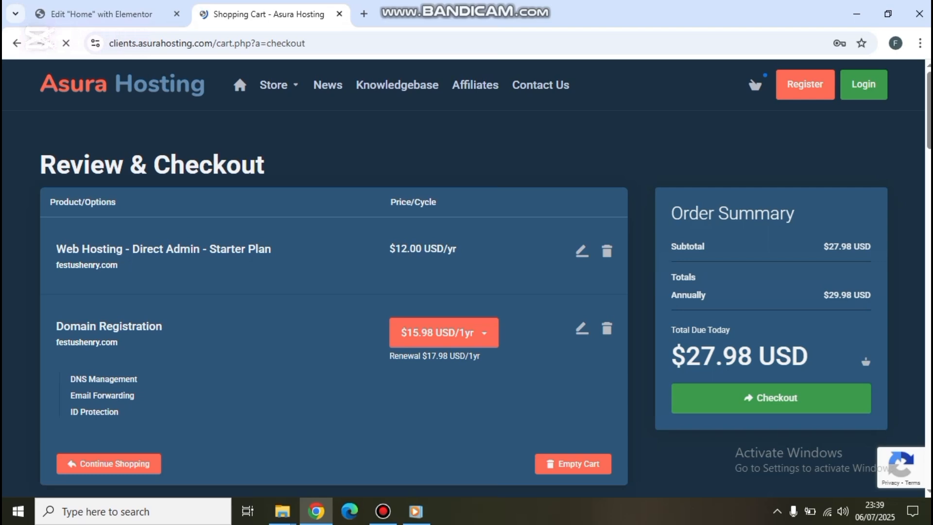
scroll(333, 291, "down", 5)
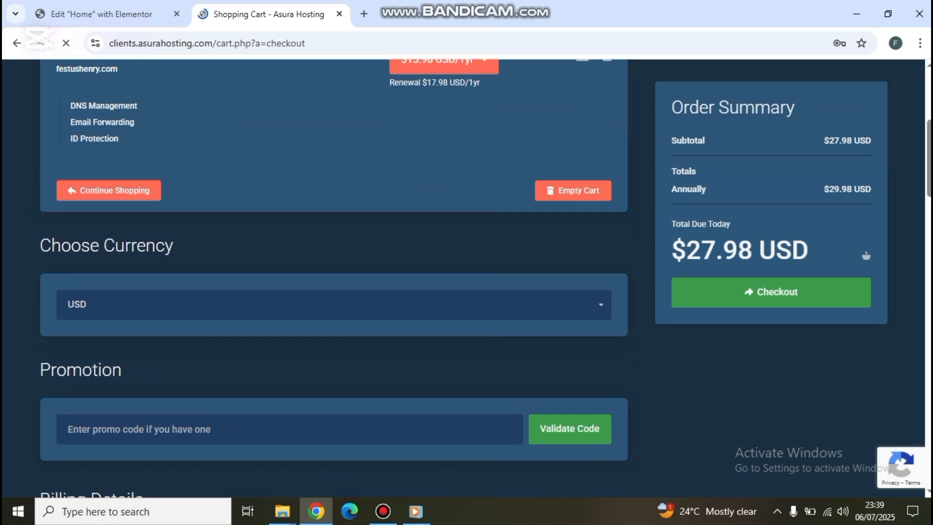
scroll(334, 291, "down", 1)
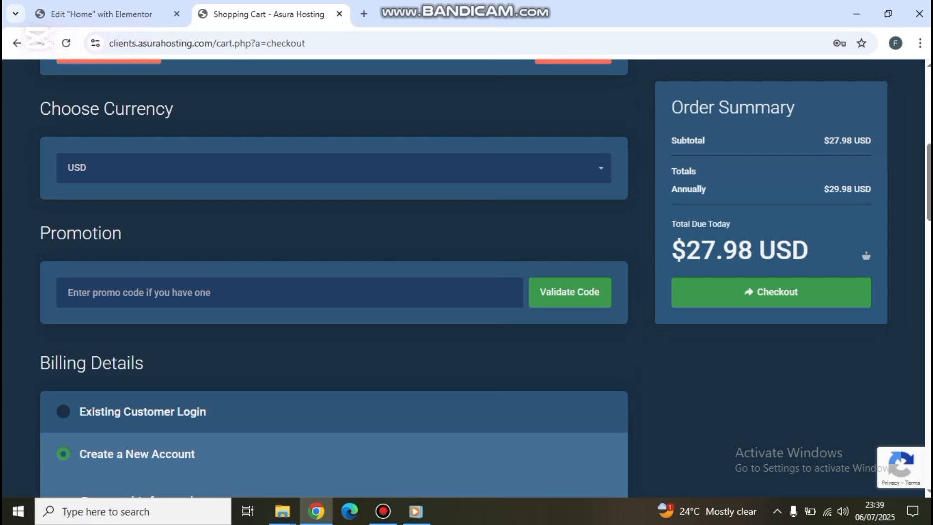
scroll(333, 278, "down", 3)
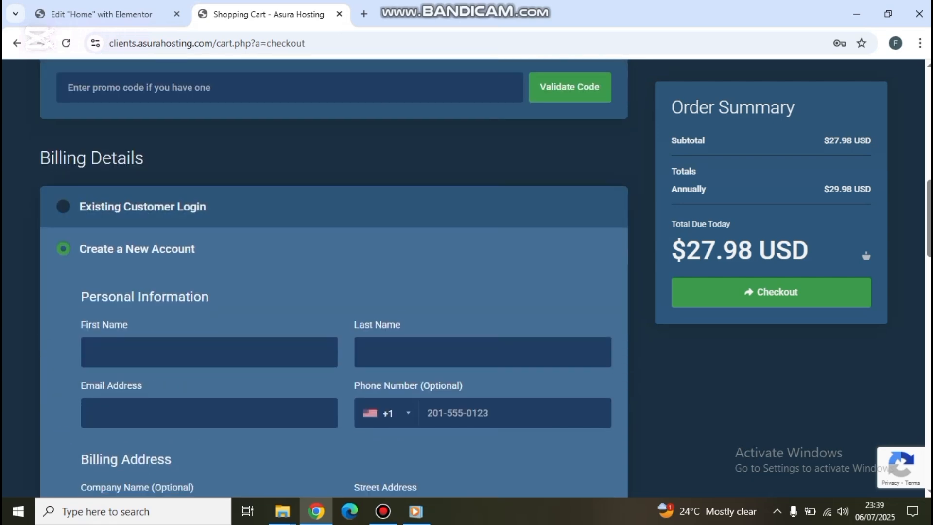
scroll(334, 278, "down", 1)
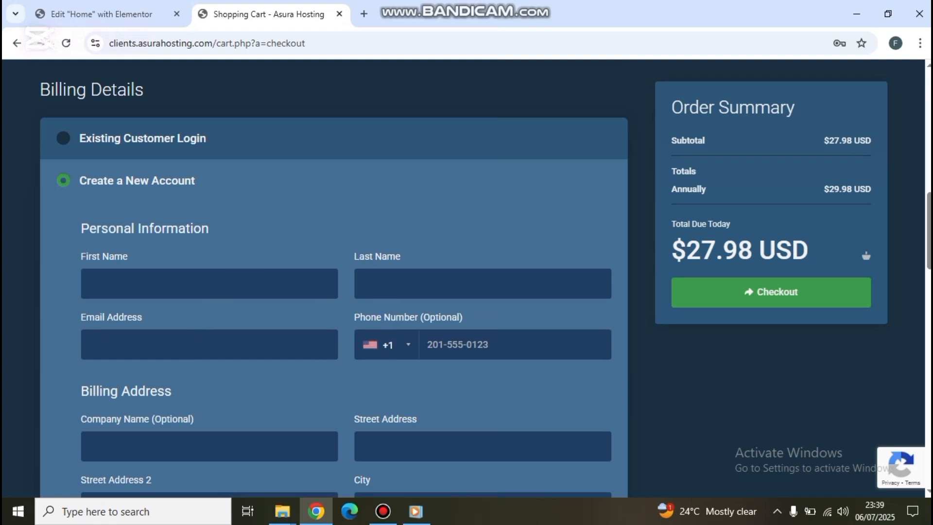
scroll(334, 278, "down", 1)
scroll(334, 278, "down", 2)
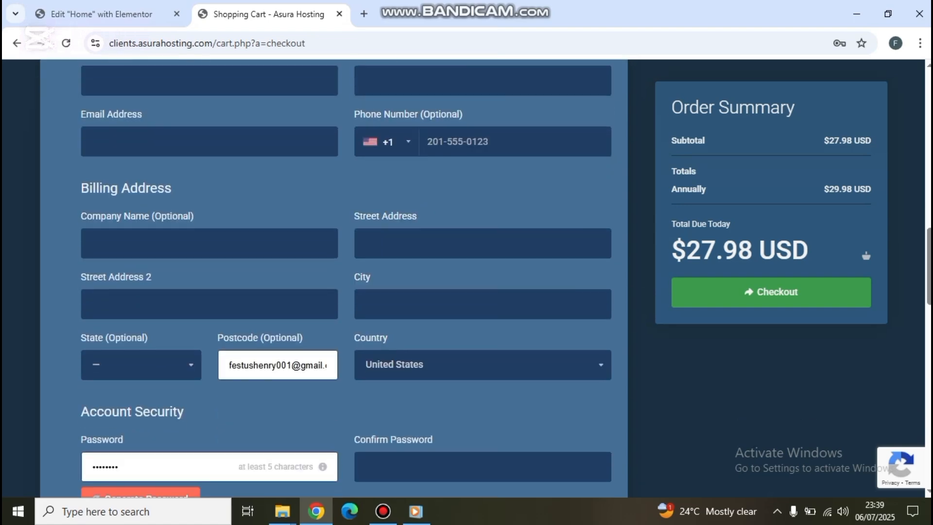
scroll(334, 278, "up", 2)
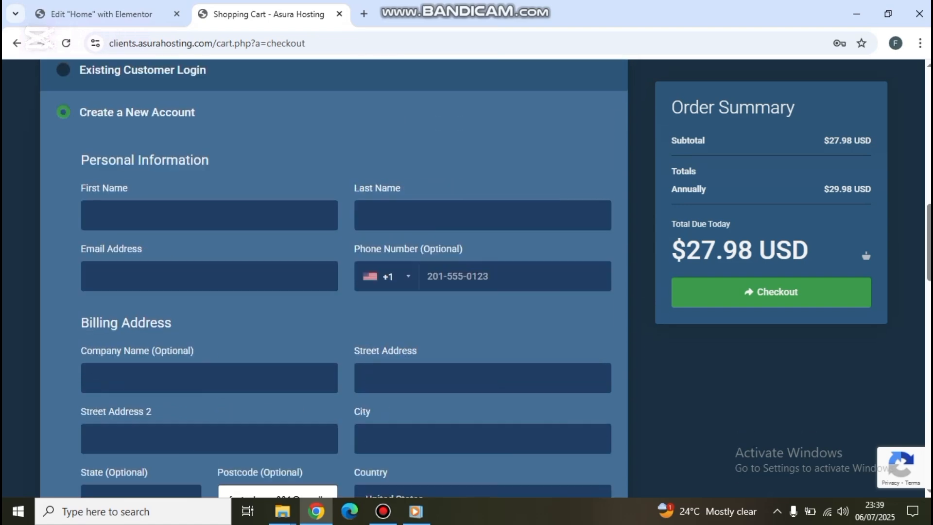
scroll(334, 278, "up", 3)
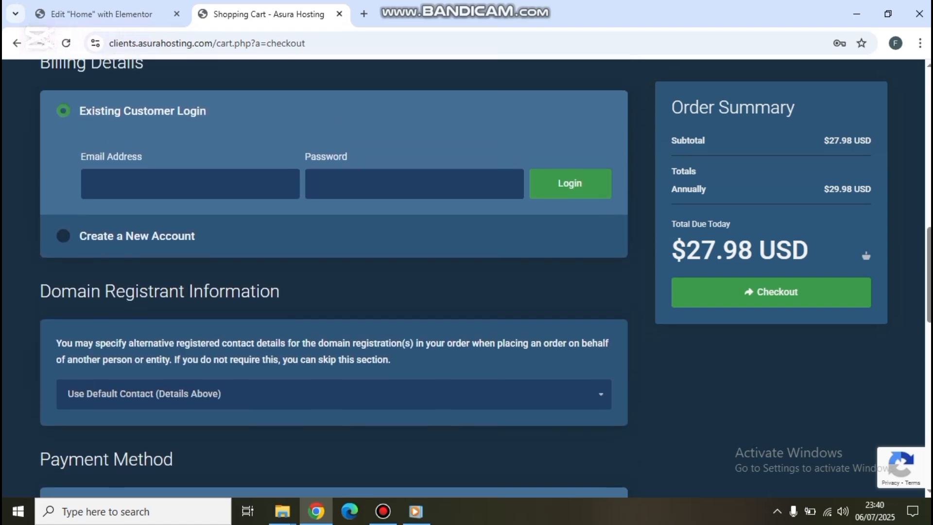
scroll(334, 278, "down", 4)
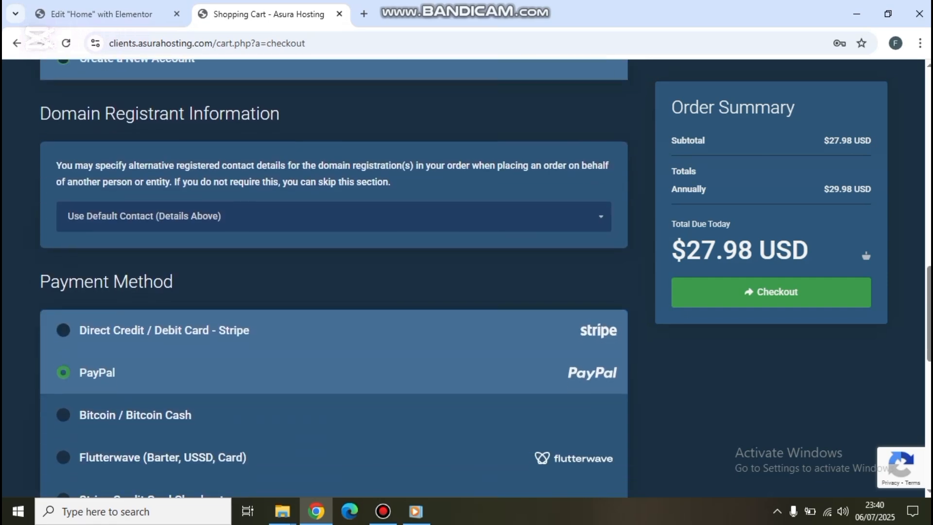
scroll(333, 278, "down", 2)
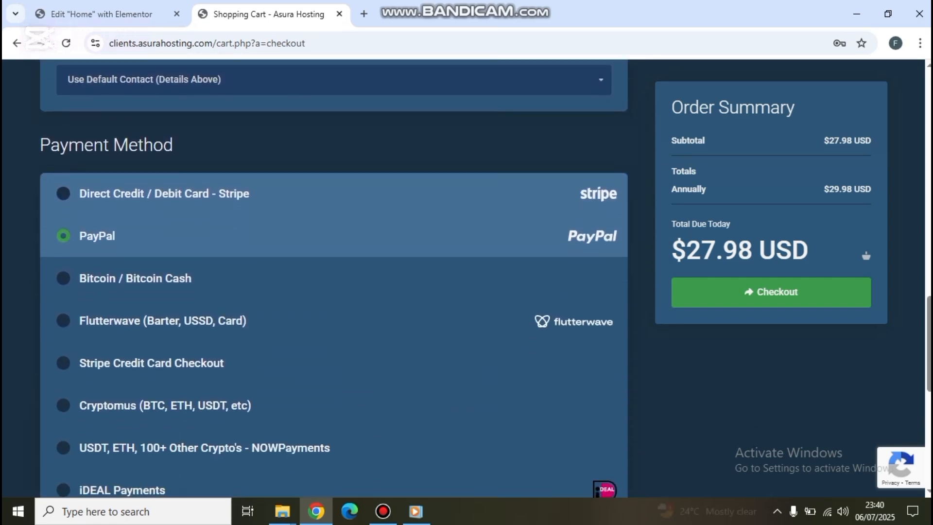
scroll(334, 278, "down", 1)
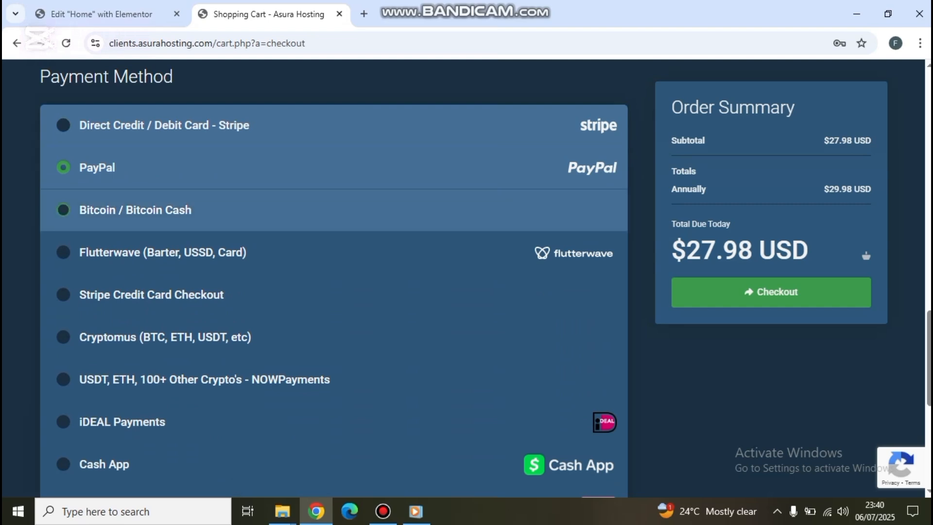
scroll(320, 292, "down", 1)
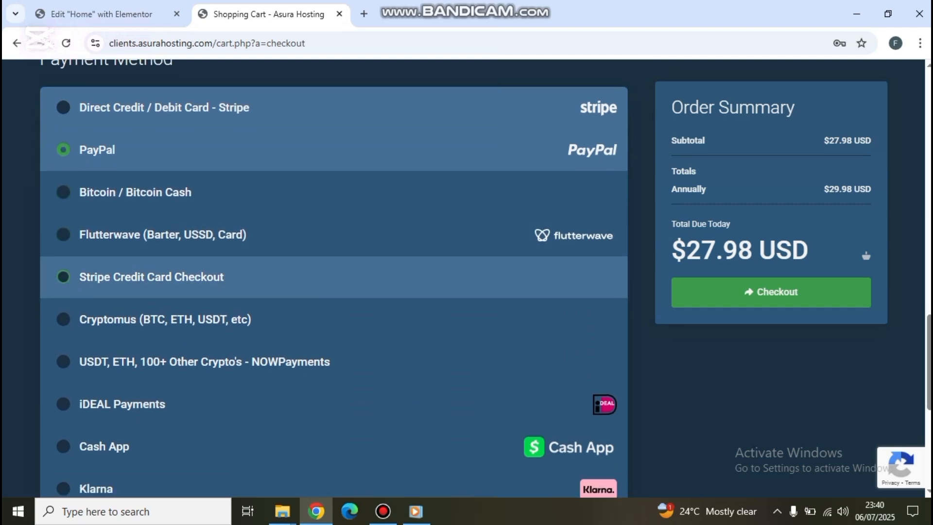
scroll(321, 279, "down", 2)
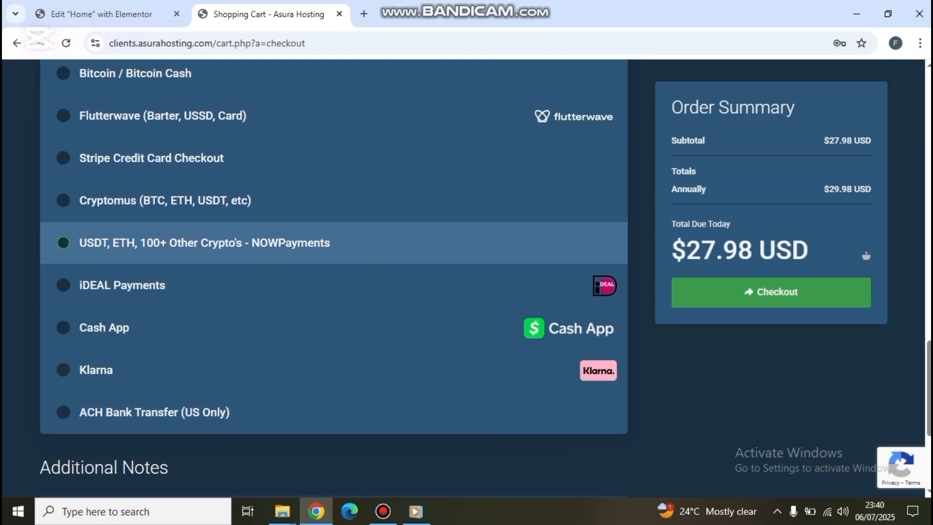
scroll(334, 272, "down", 4)
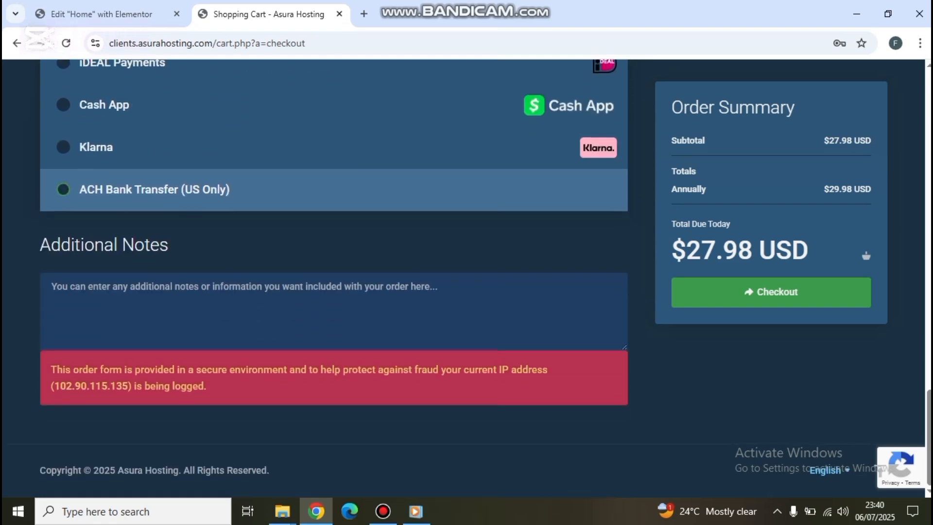
scroll(334, 272, "up", 5)
scroll(321, 293, "up", 3)
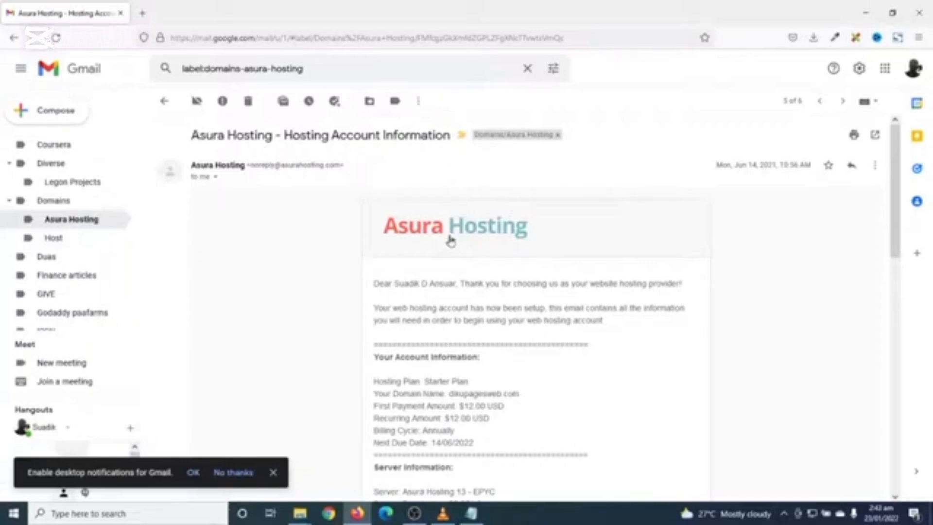
Step: Select the Server Login URL from the email's Control Panel Login Information to open DirectAdmin
scroll(896, 273, "down", 2)
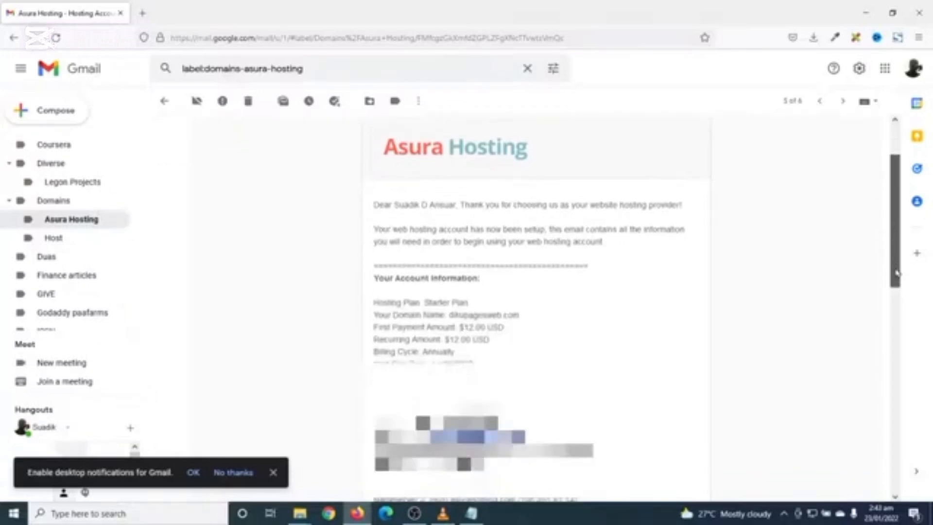
scroll(897, 273, "down", 3)
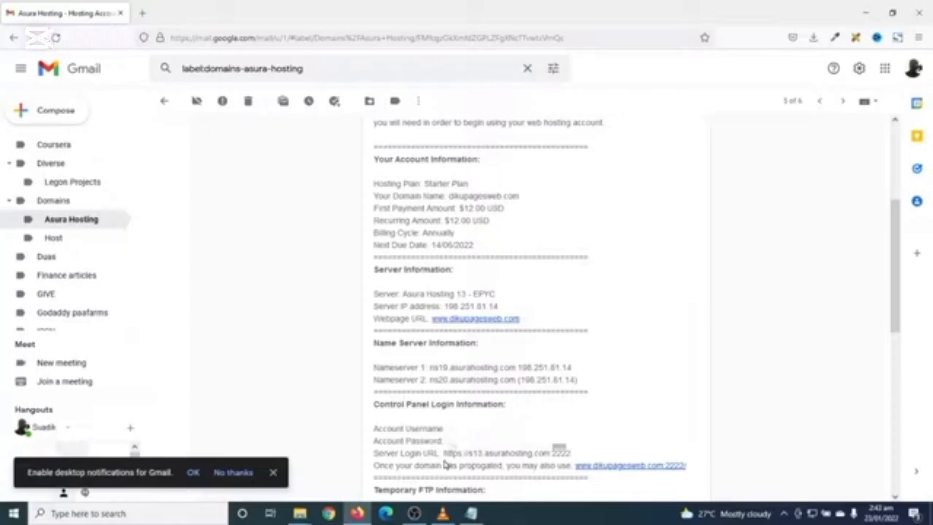
left_click_drag(445, 453, 564, 453)
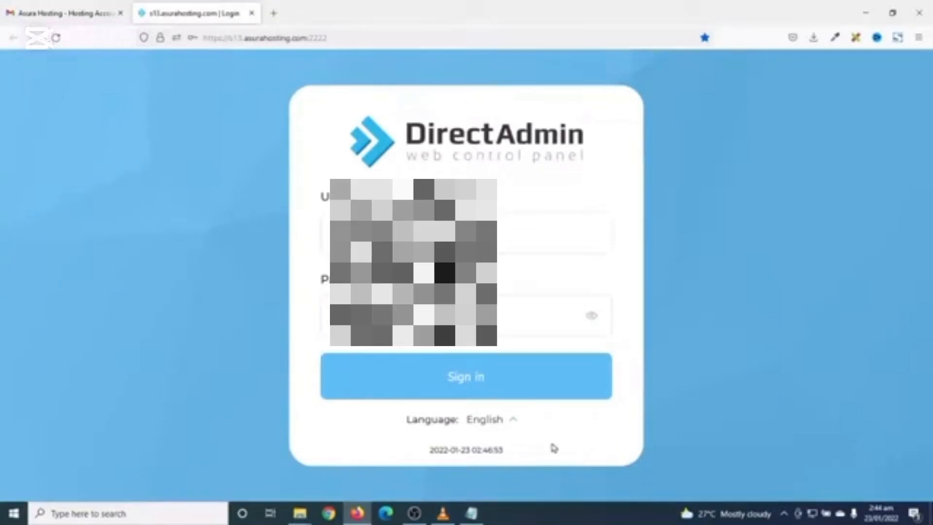
Step: Sign in to DirectAdmin and open the Softaculous Auto Installer under Extra Features
left_click(481, 383)
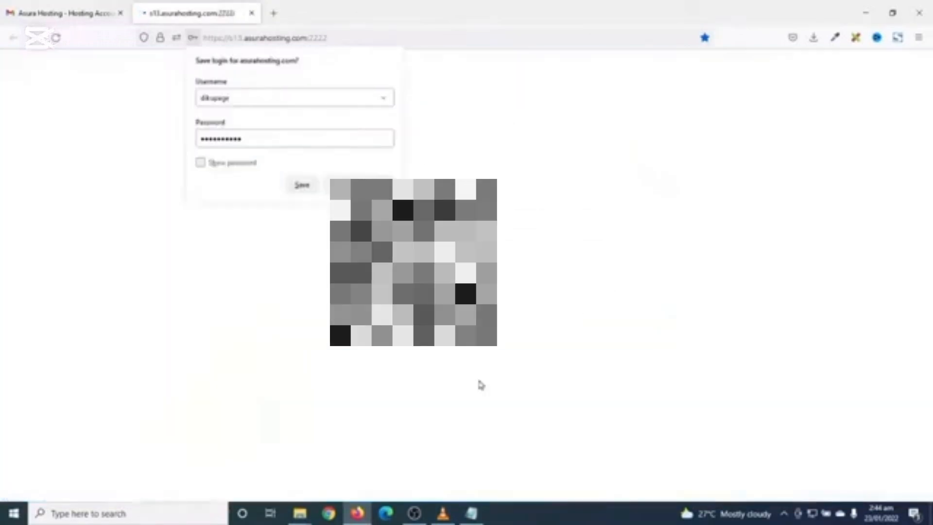
scroll(635, 253, "down", 3)
scroll(636, 253, "up", 3)
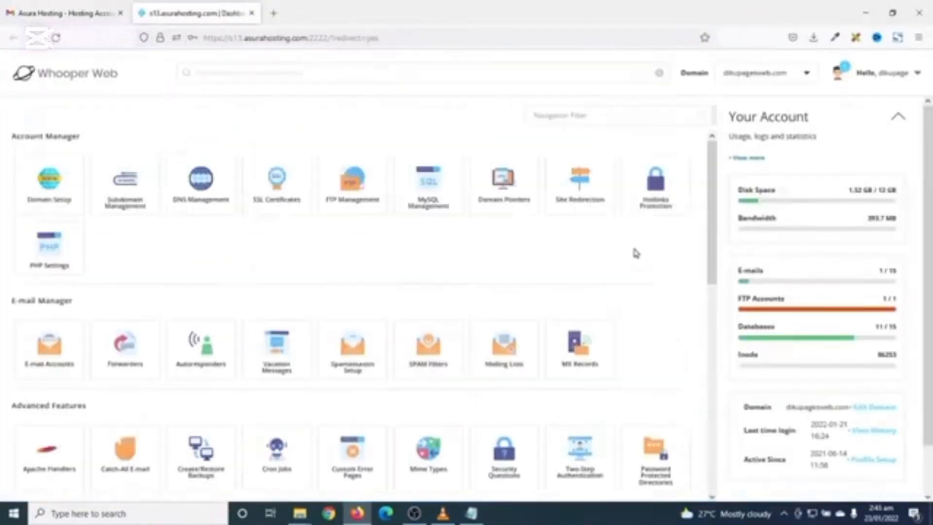
scroll(649, 252, "down", 1)
scroll(680, 257, "up", 1)
scroll(654, 265, "down", 7)
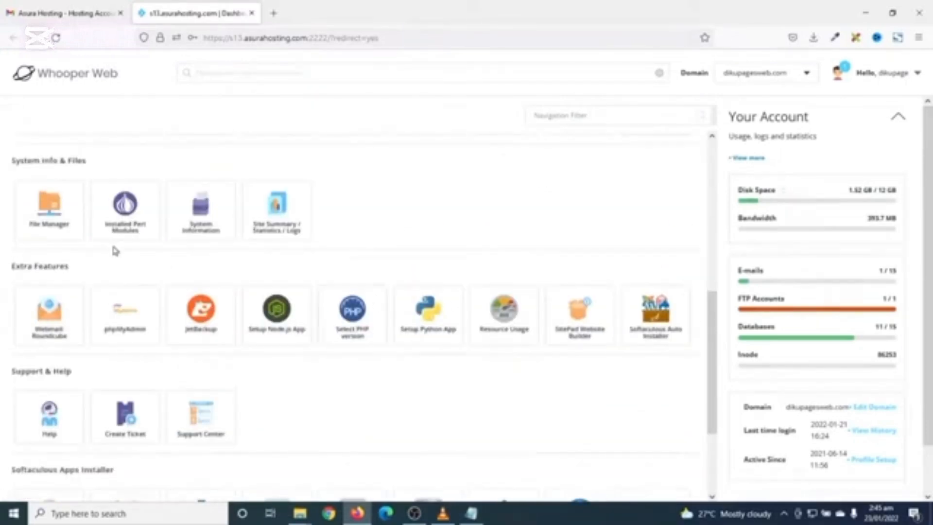
left_click(660, 317)
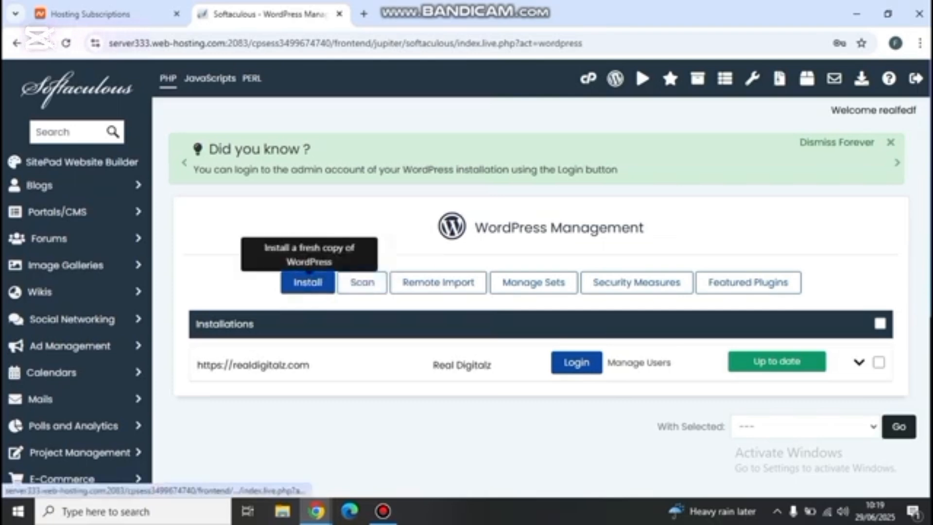
Step: Start a fresh WordPress 6.8.1 install, reviewing the admin username and generated password
left_click(308, 282)
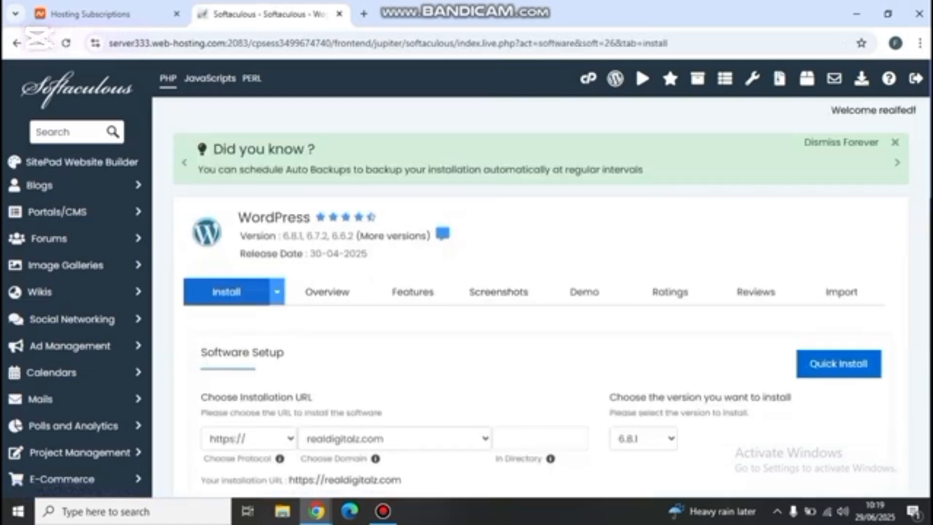
scroll(498, 291, "down", 3)
scroll(535, 291, "down", 4)
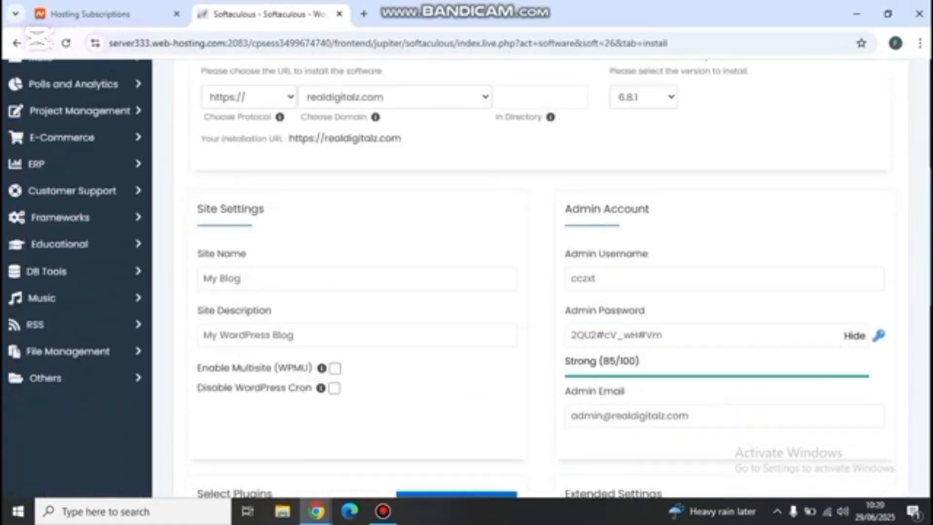
left_click(627, 278)
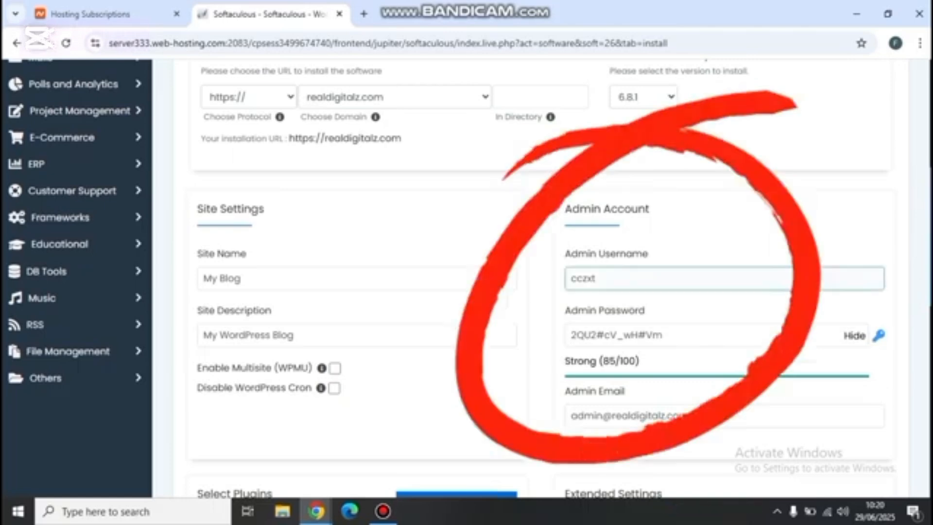
left_click(680, 335)
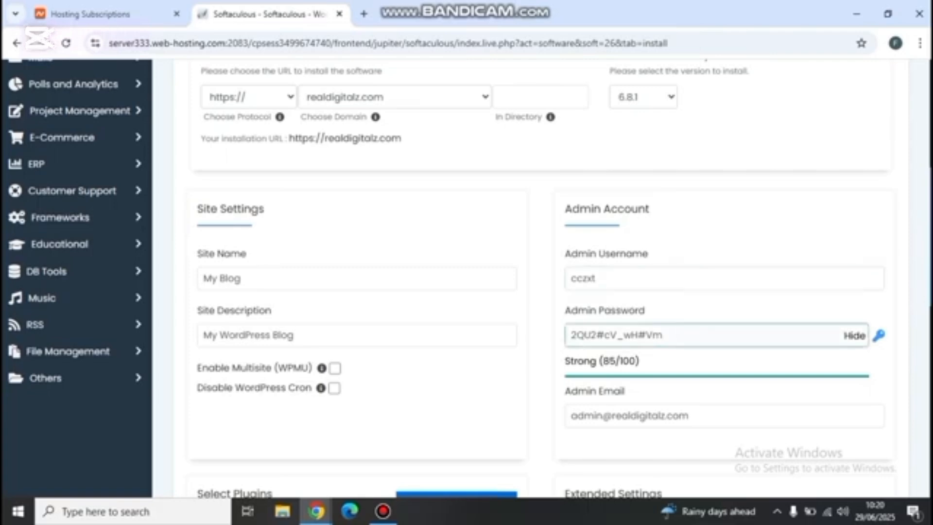
scroll(449, 279, "down", 3)
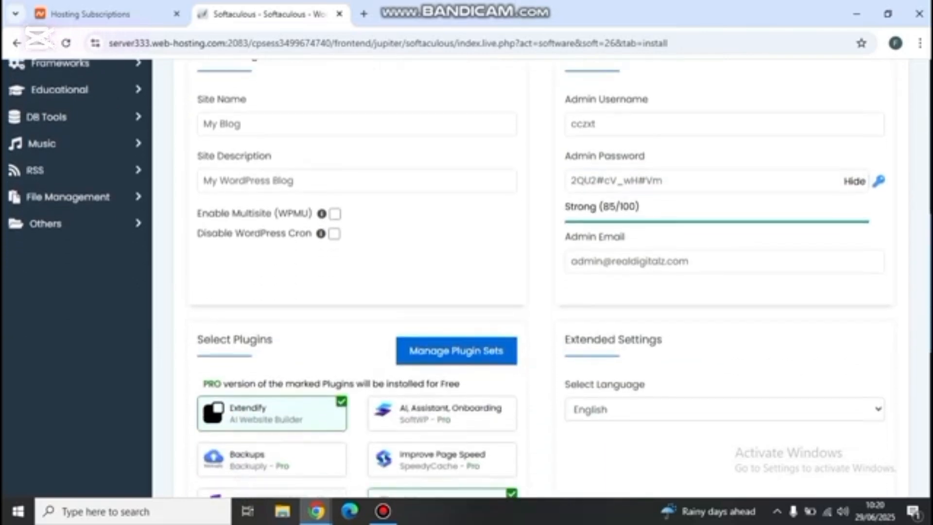
scroll(449, 279, "down", 9)
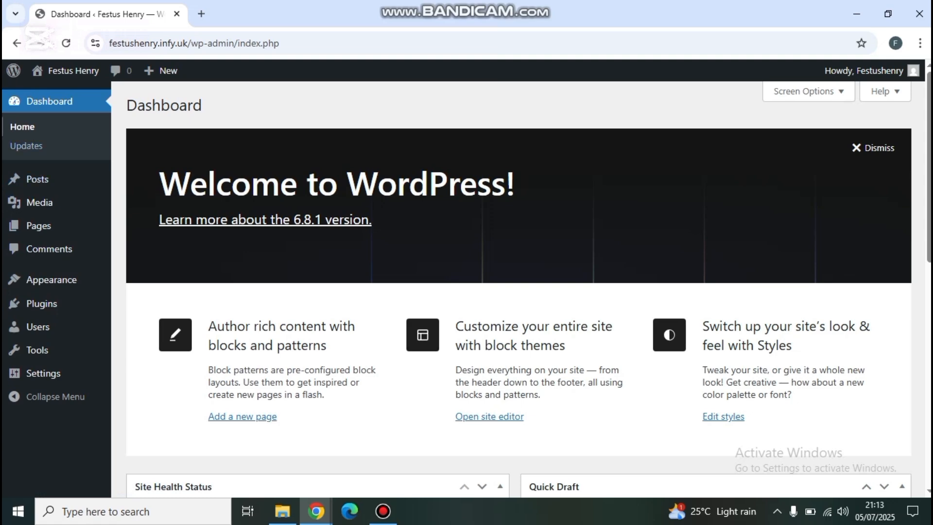
Step: View the new site's empty Blog page, then go to About WordPress for version 6.8.1
left_click(72, 71)
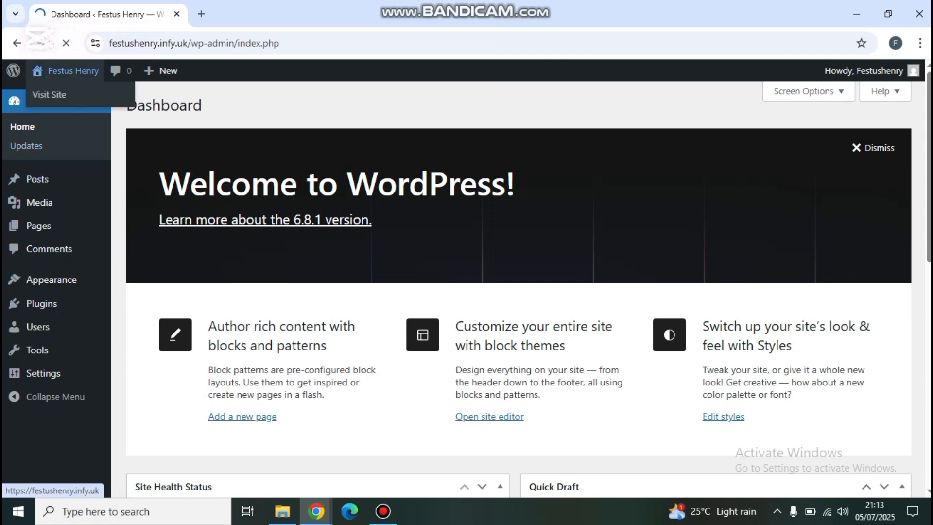
scroll(467, 286, "down", 4)
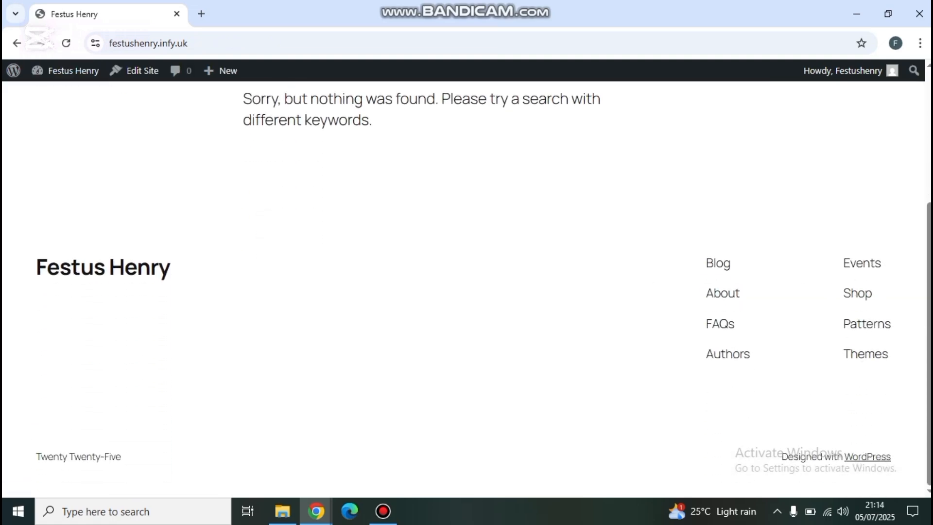
scroll(467, 287, "up", 4)
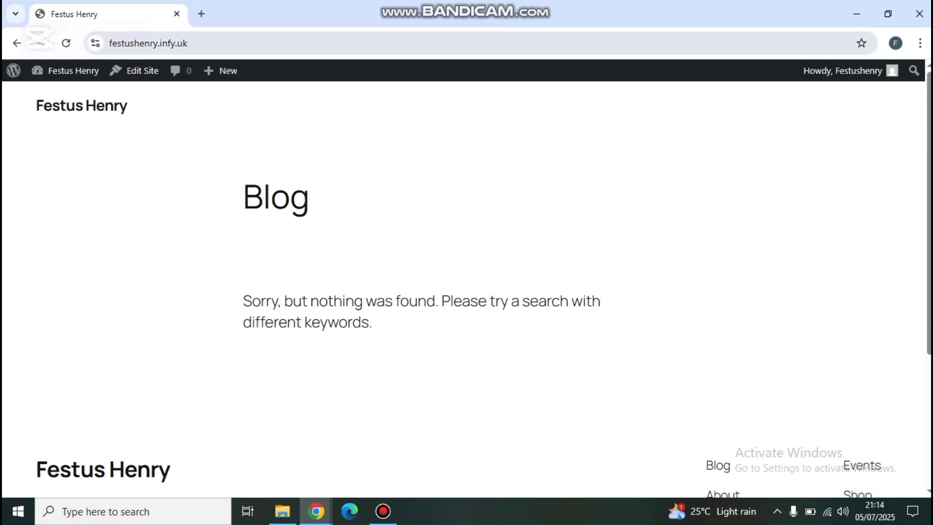
scroll(466, 287, "down", 4)
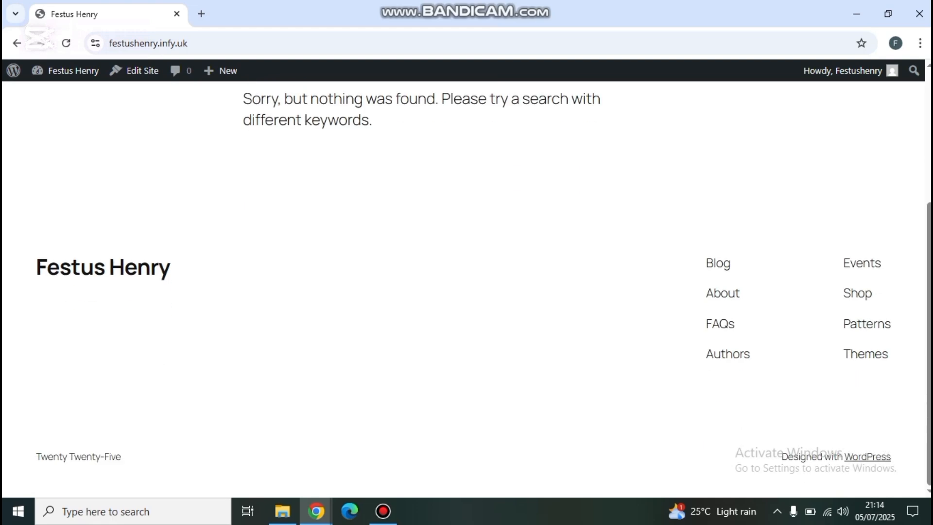
scroll(467, 286, "up", 4)
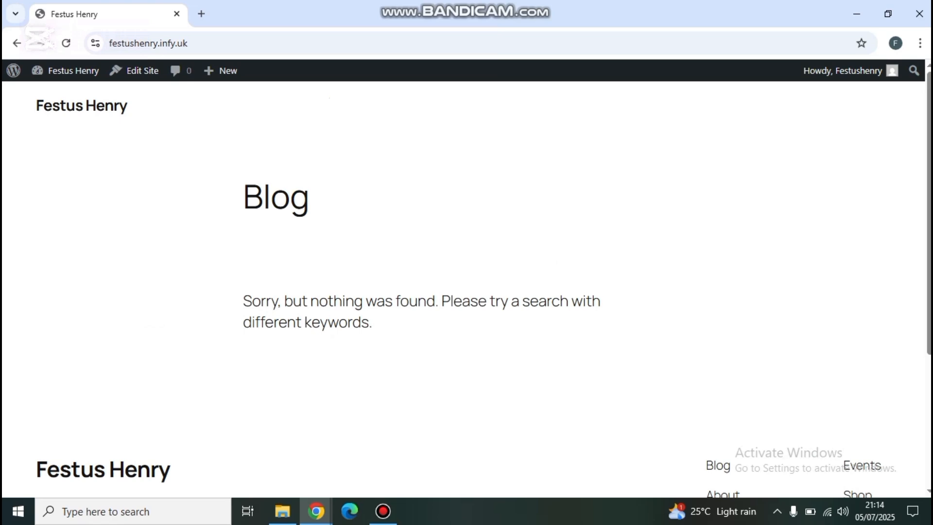
scroll(467, 286, "down", 3)
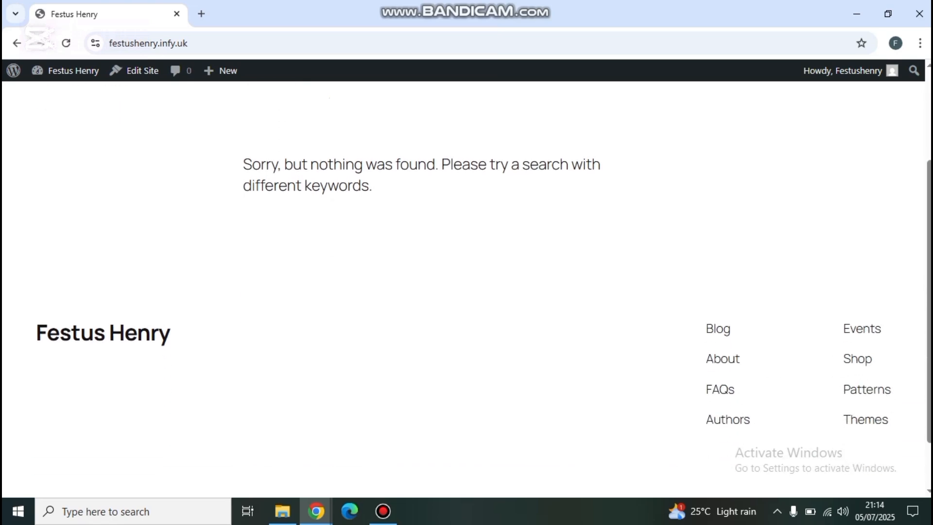
scroll(466, 286, "up", 3)
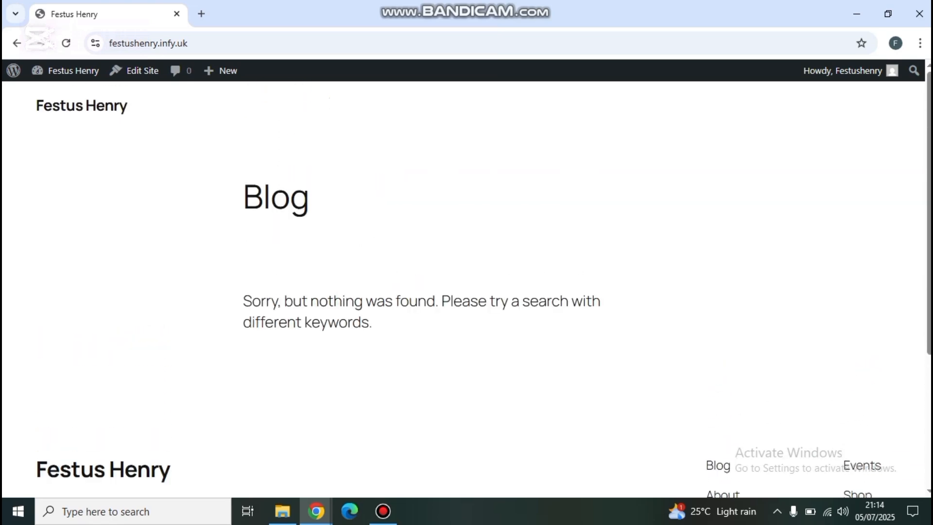
mouse_move(14, 70)
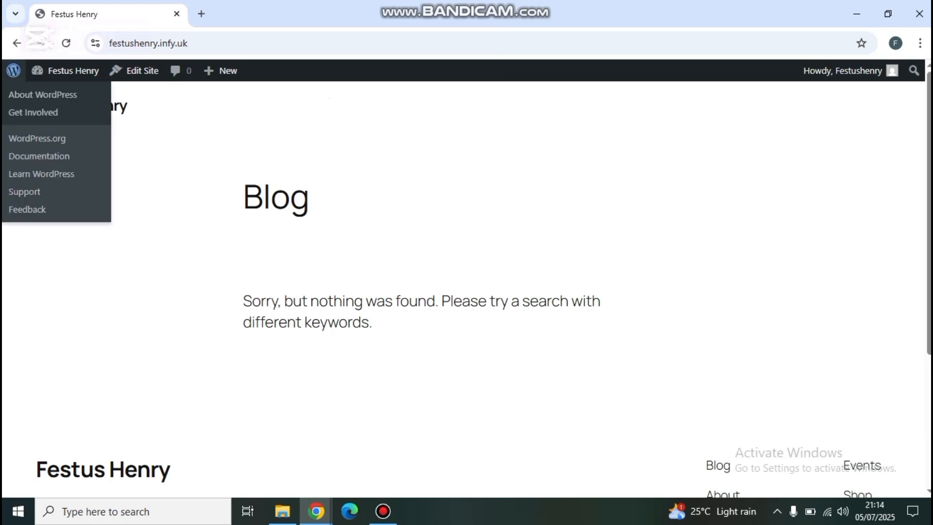
left_click(43, 94)
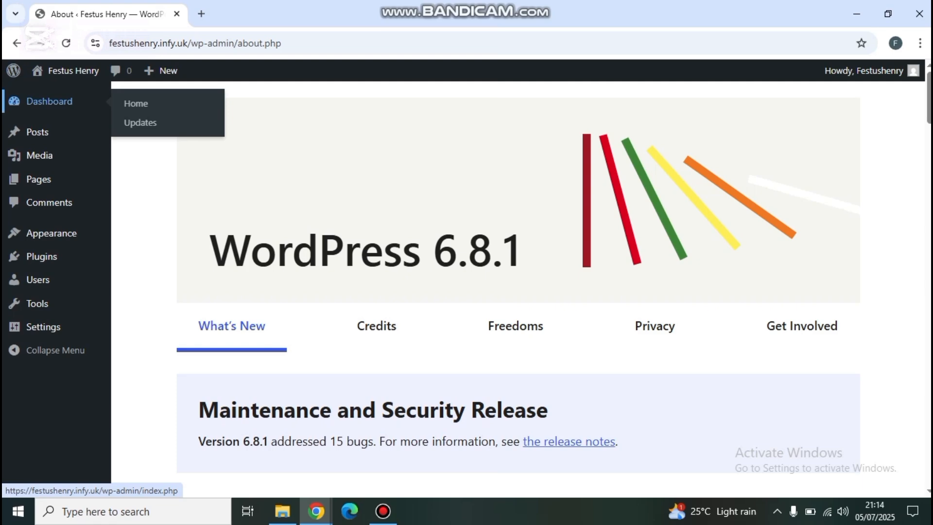
Step: Find 'Blocksy' in the theme directory, install it, and activate it as the site theme
mouse_move(51, 233)
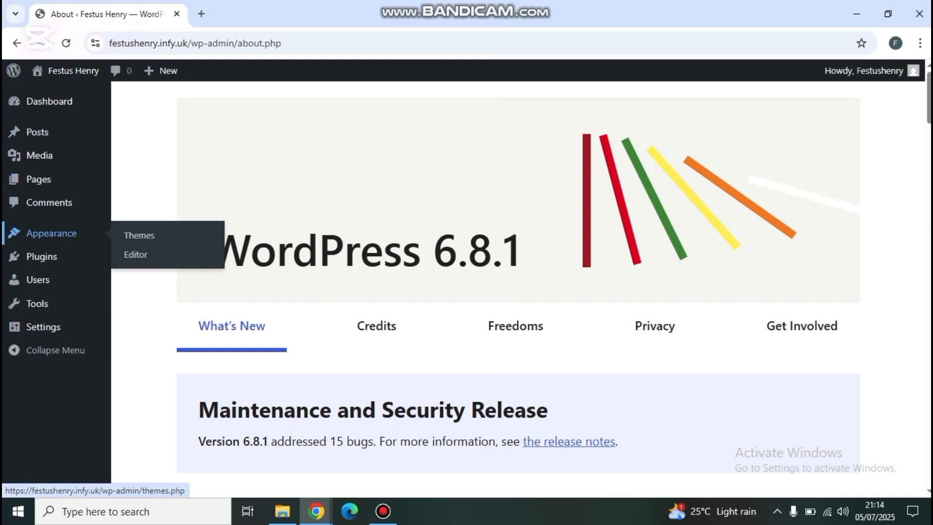
left_click(139, 235)
left_click(141, 235)
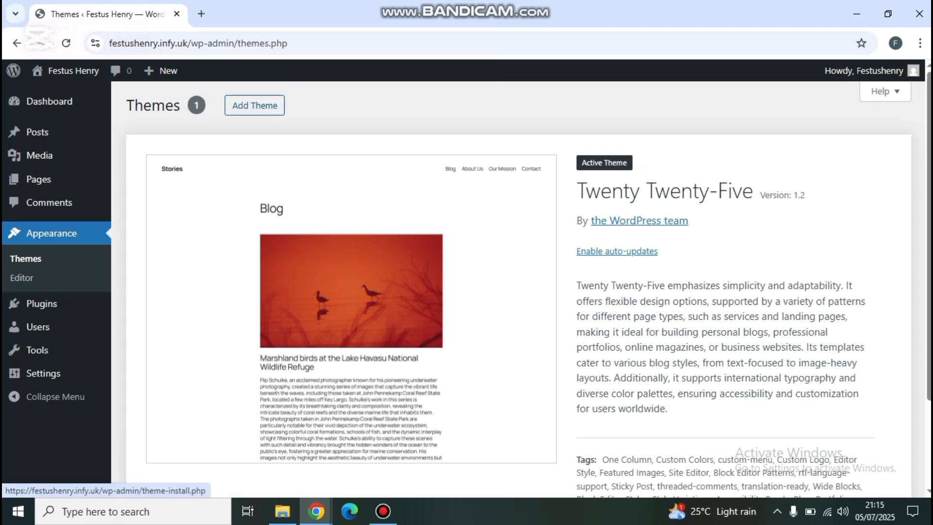
left_click(254, 105)
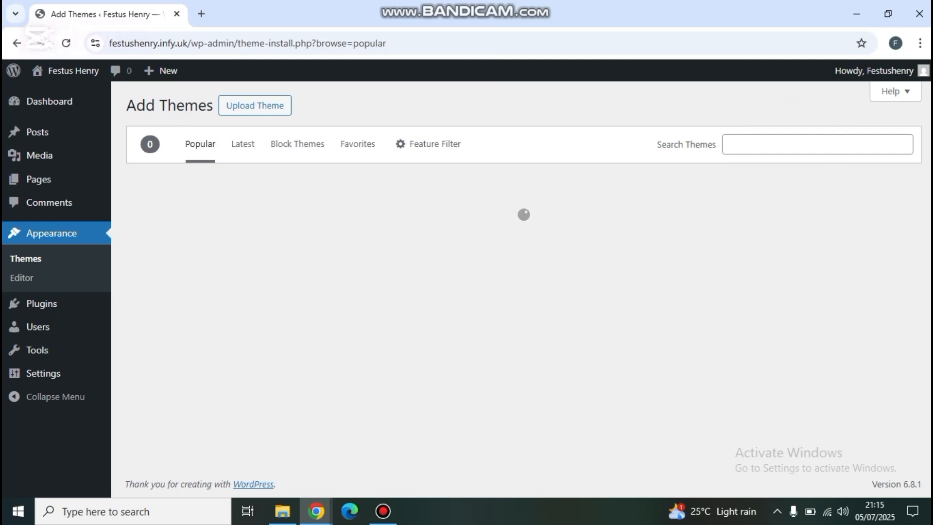
left_click(817, 144)
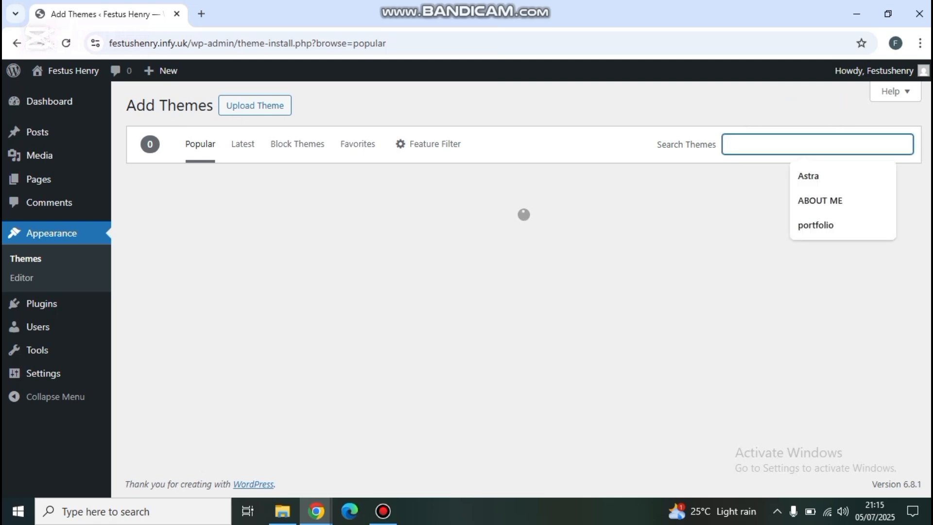
type("Bl")
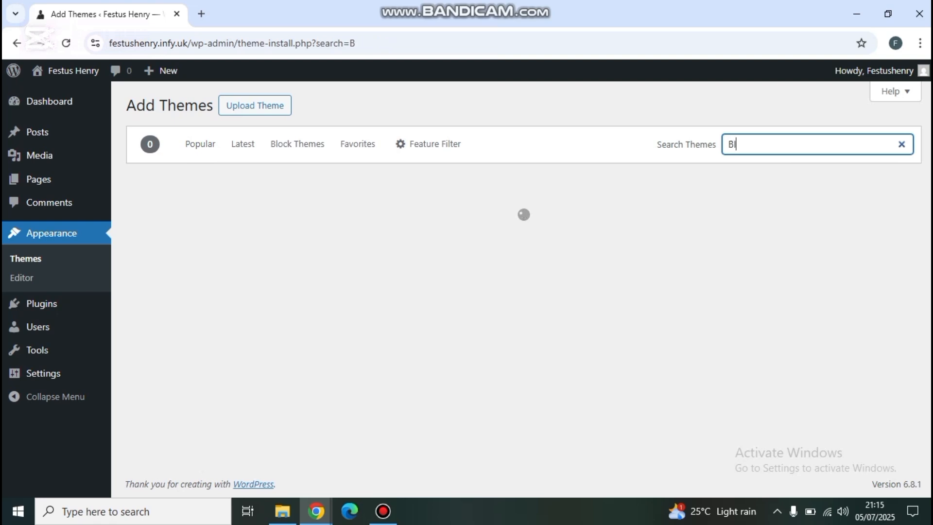
type("ocksy")
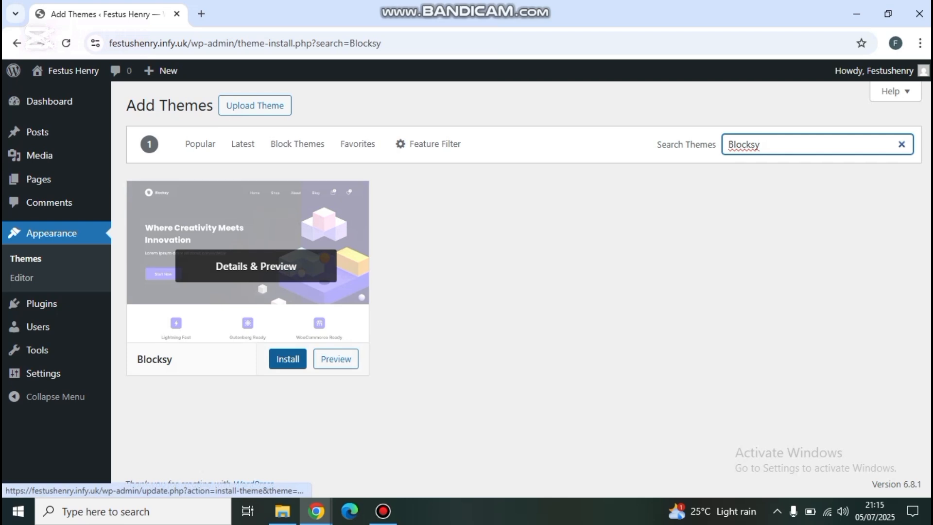
left_click(288, 358)
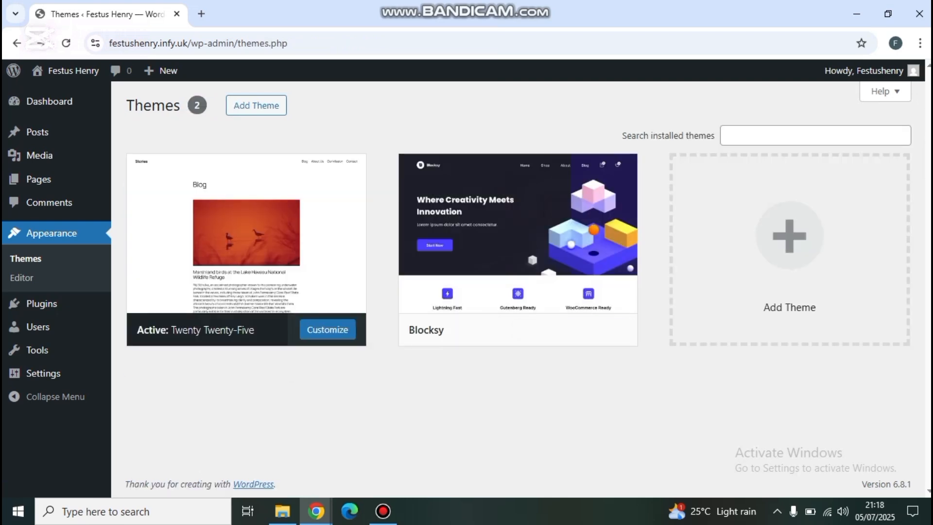
mouse_move(554, 317)
left_click(534, 330)
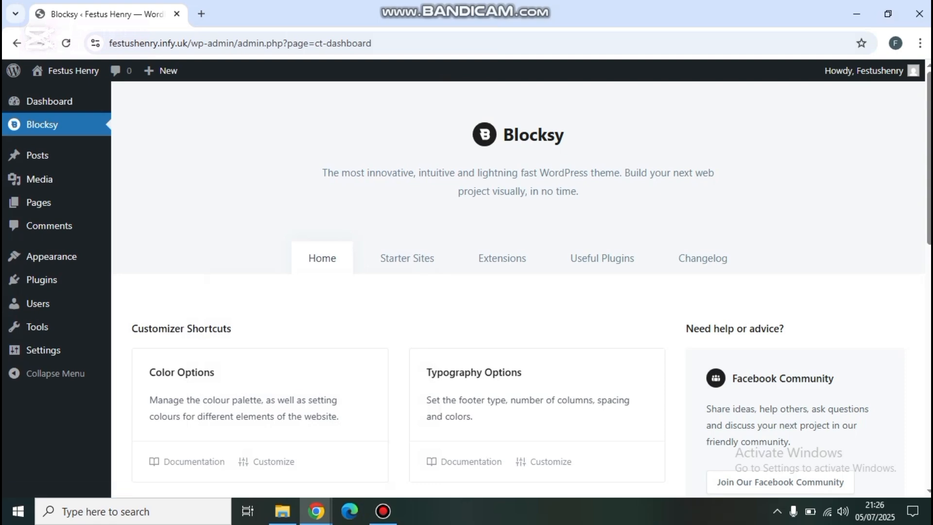
Step: Browse Blocksy's Starter Sites grid down to the Gadgets template
left_click(406, 258)
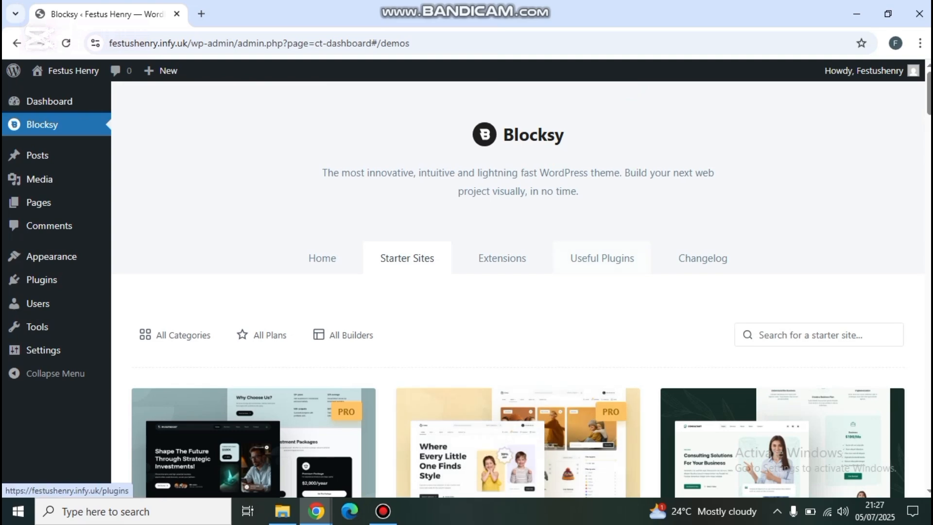
scroll(41, 279, "down", 1)
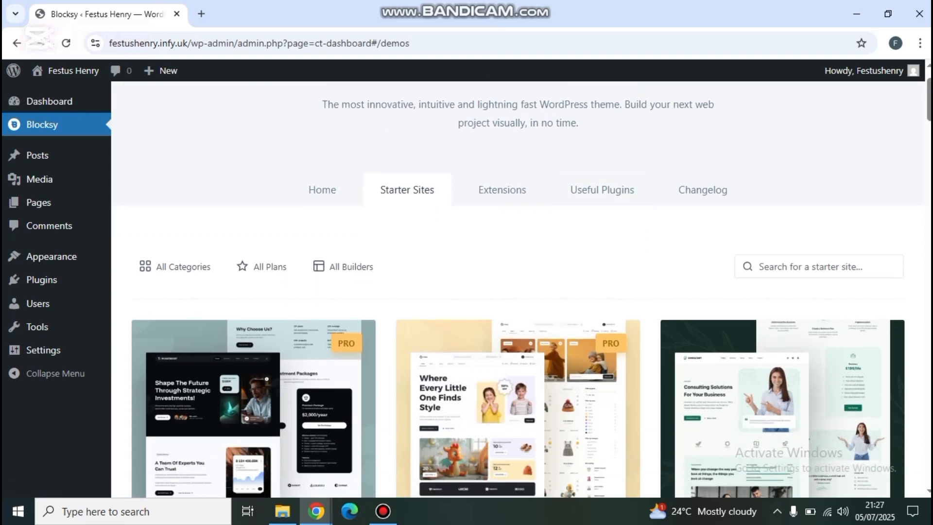
scroll(518, 219, "down", 3)
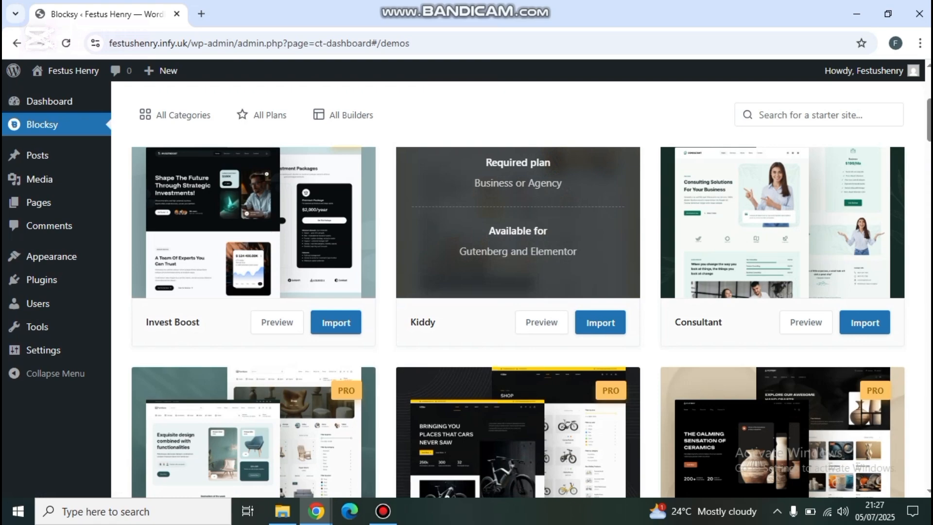
scroll(518, 219, "down", 4)
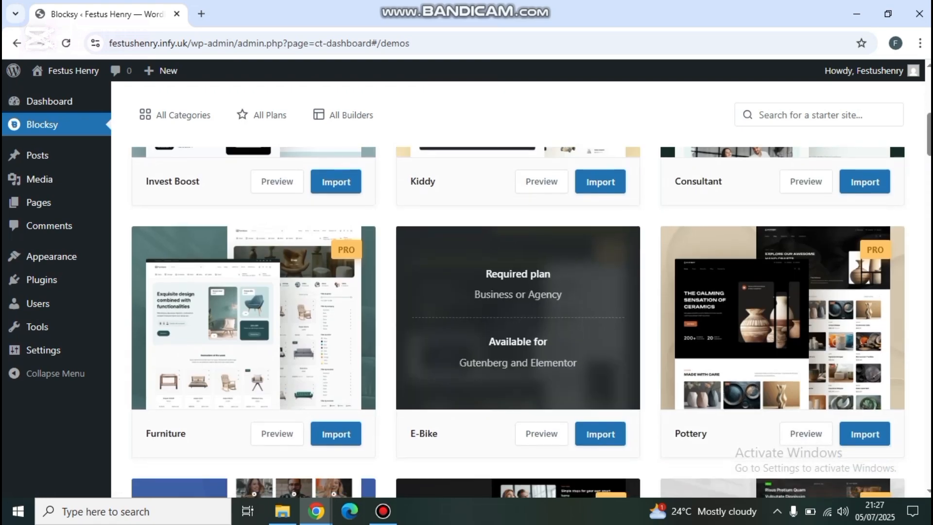
scroll(518, 219, "down", 4)
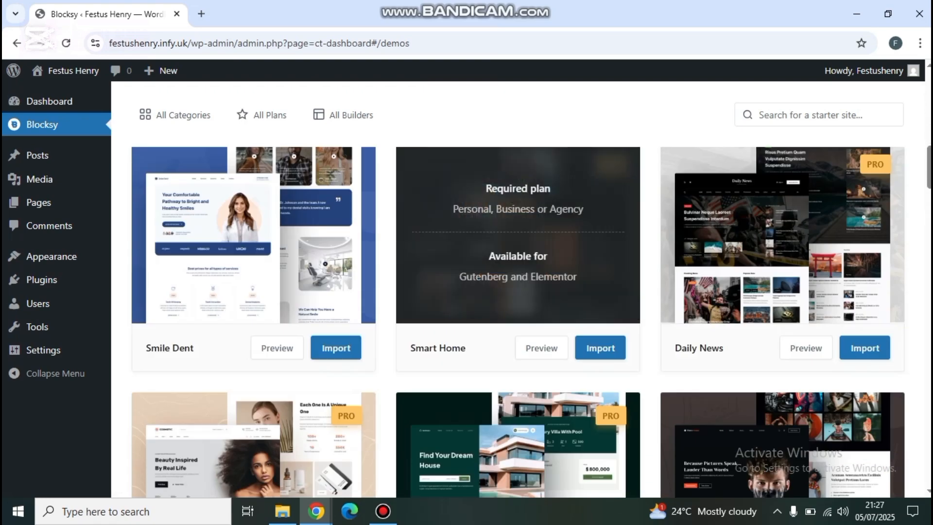
scroll(518, 292, "down", 3)
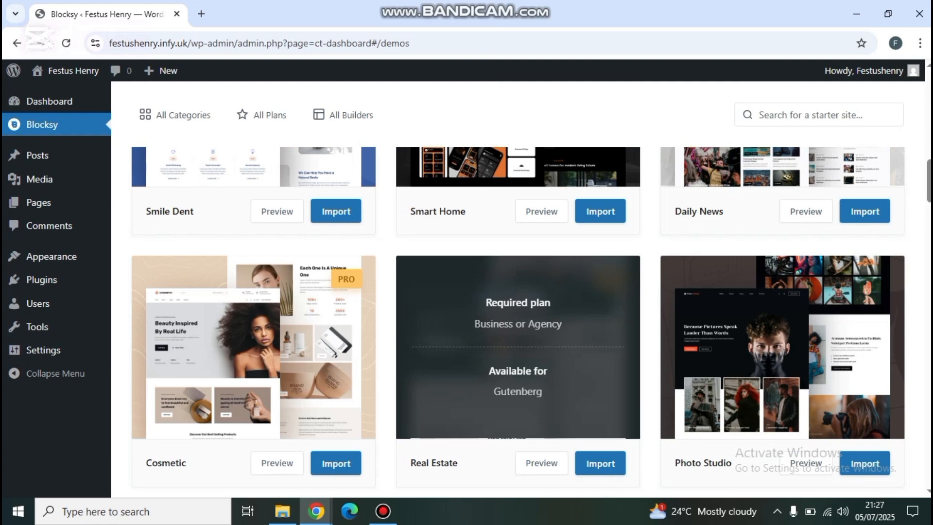
scroll(518, 316, "down", 4)
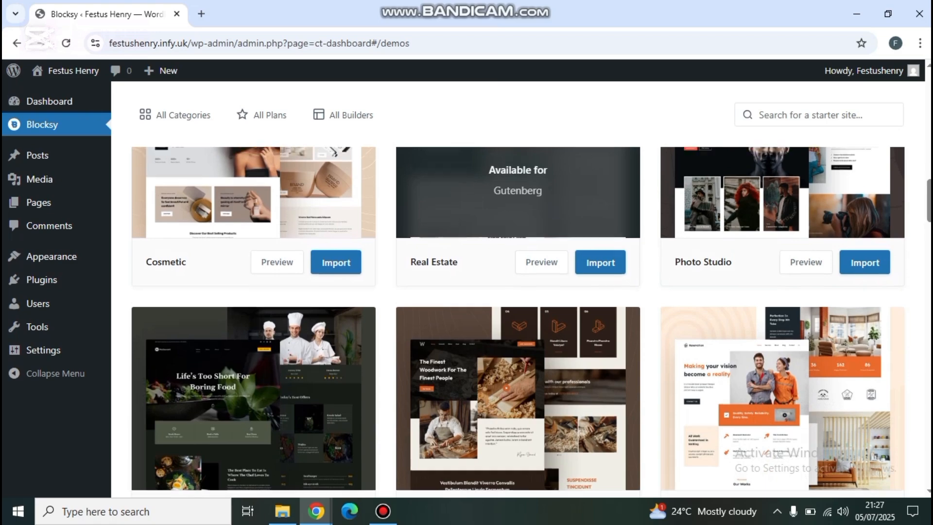
scroll(518, 292, "up", 4)
scroll(518, 291, "up", 3)
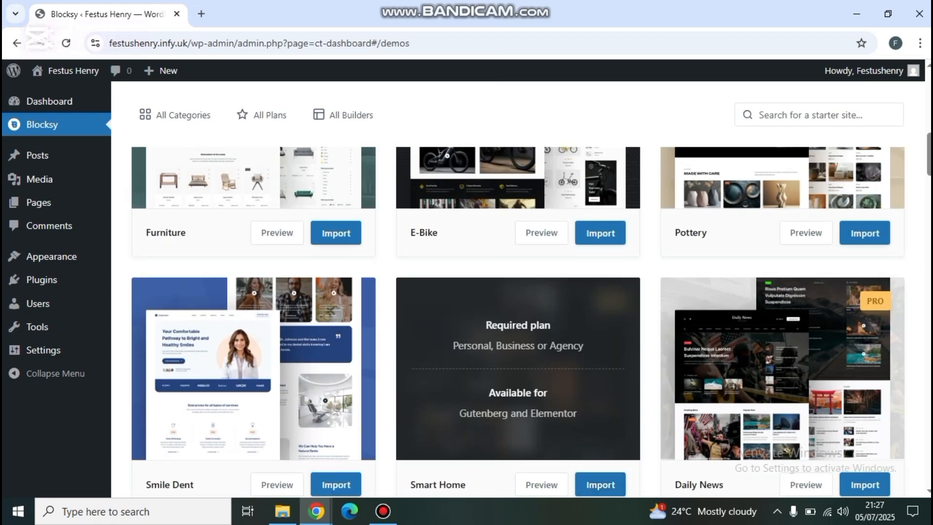
scroll(518, 292, "up", 5)
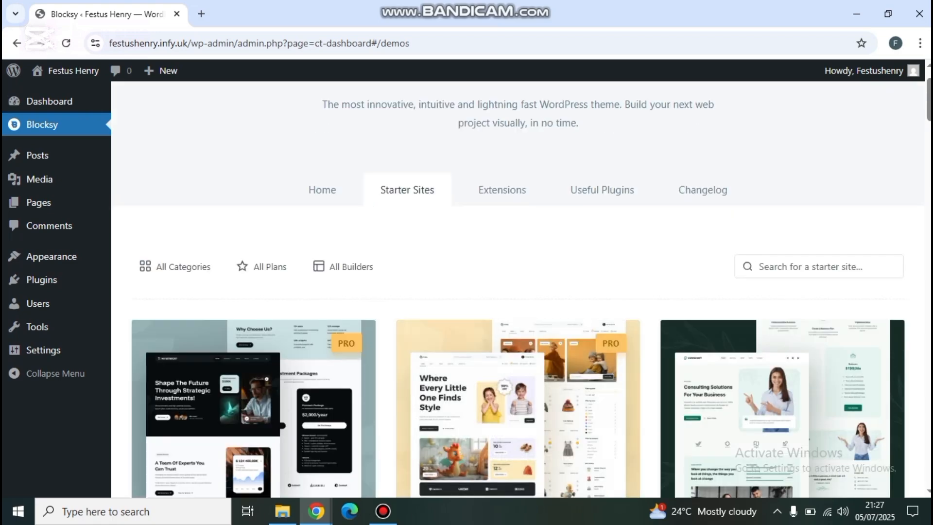
scroll(518, 292, "down", 3)
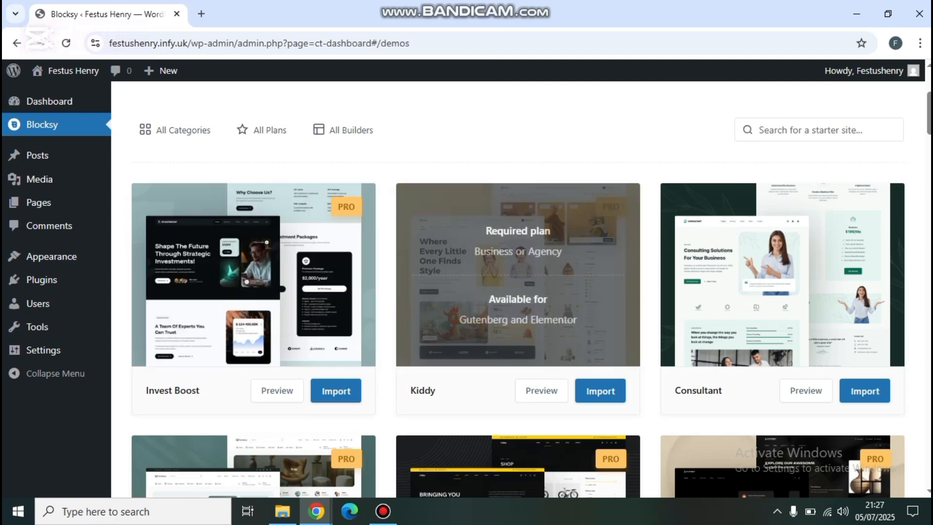
scroll(518, 243, "down", 2)
scroll(518, 243, "down", 3)
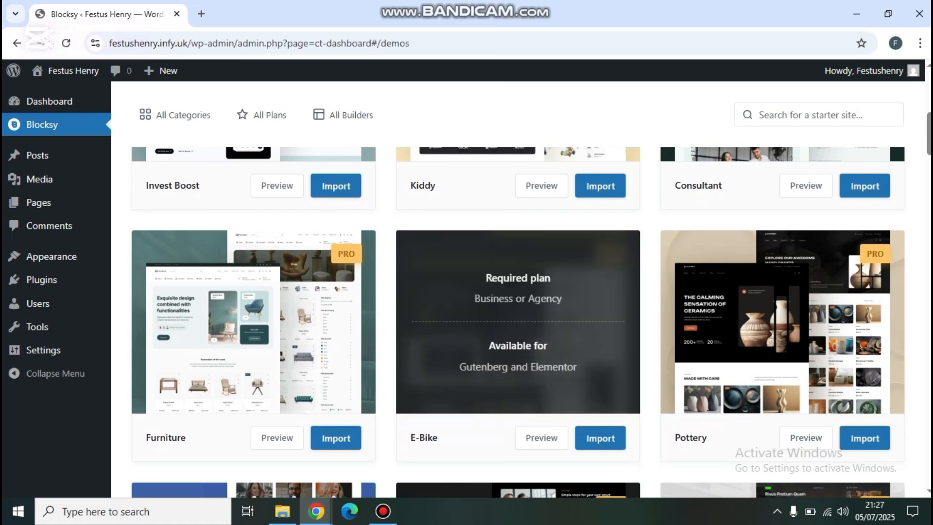
scroll(518, 321, "up", 5)
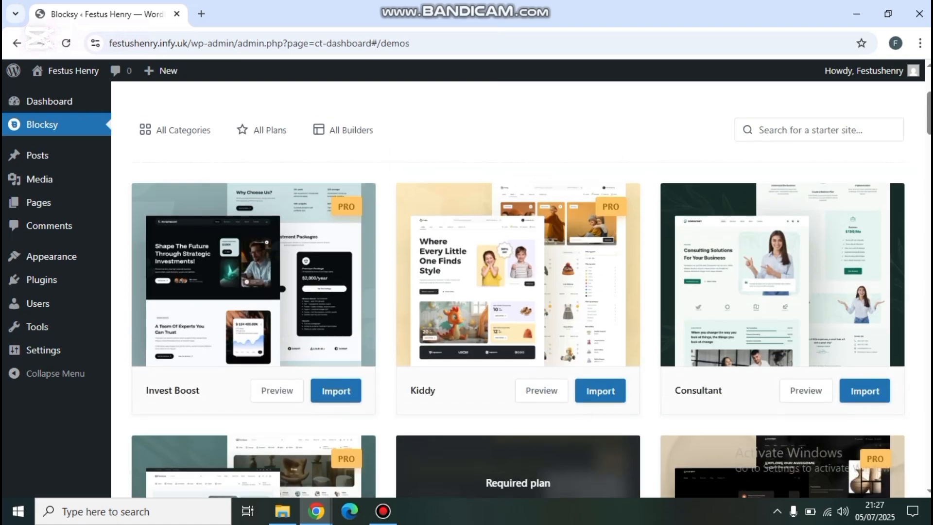
scroll(518, 291, "down", 3)
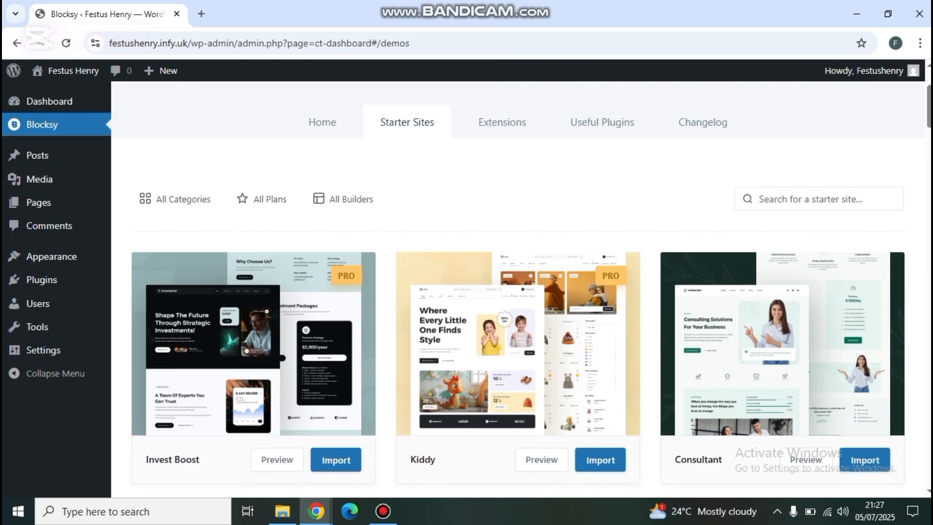
scroll(518, 292, "up", 3)
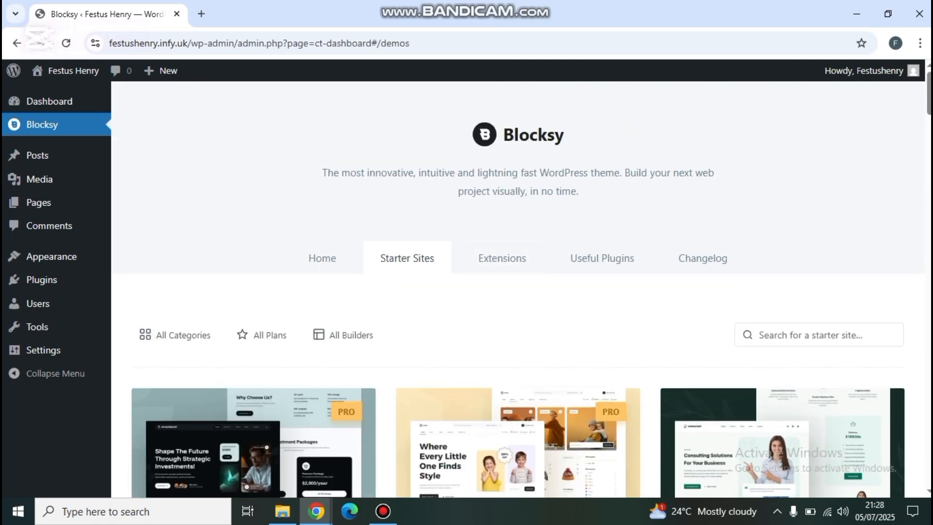
scroll(518, 292, "down", 2)
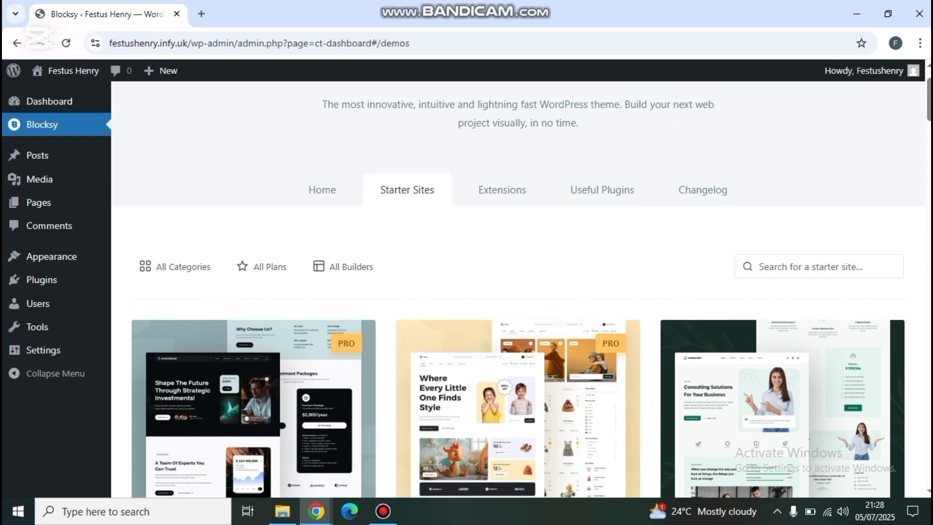
scroll(518, 292, "down", 2)
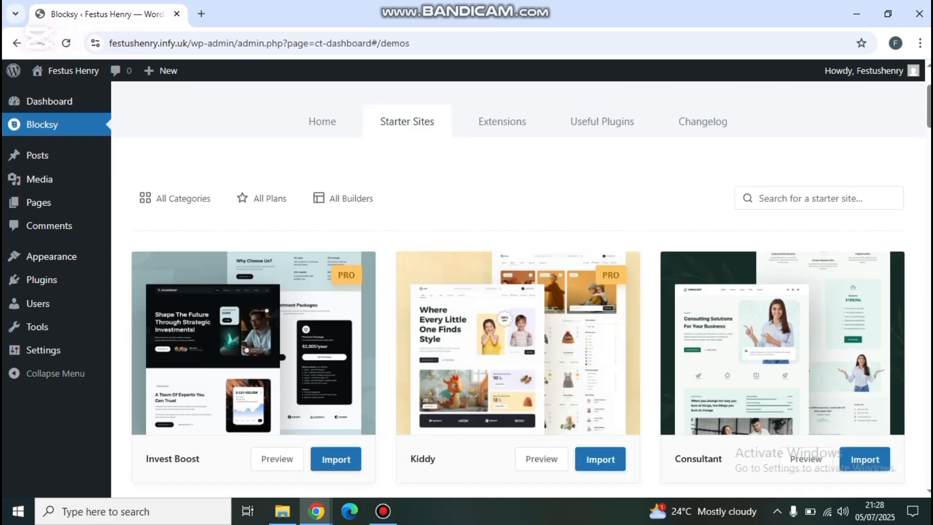
scroll(518, 311, "up", 1)
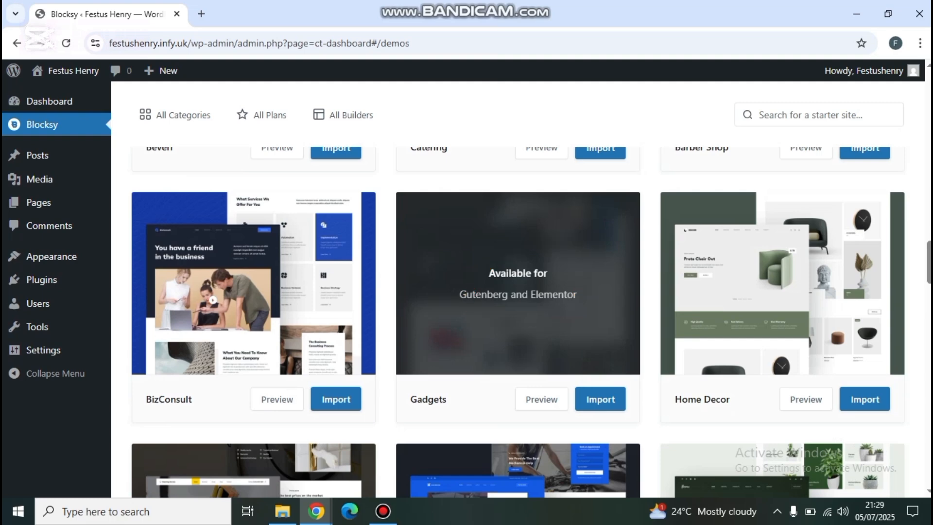
scroll(518, 282, "down", 1)
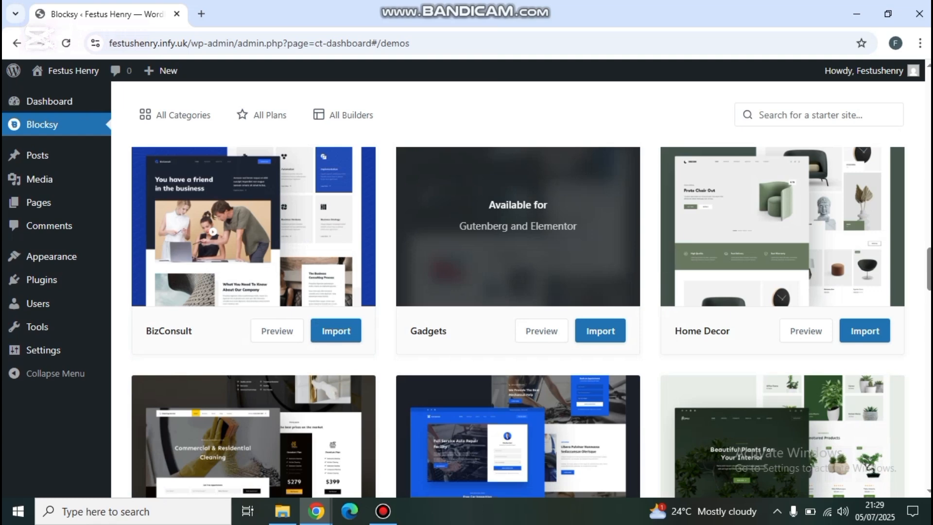
Step: Start importing Gadgets, skip the child theme, pick Elementor, and accept the required plugins
left_click(600, 330)
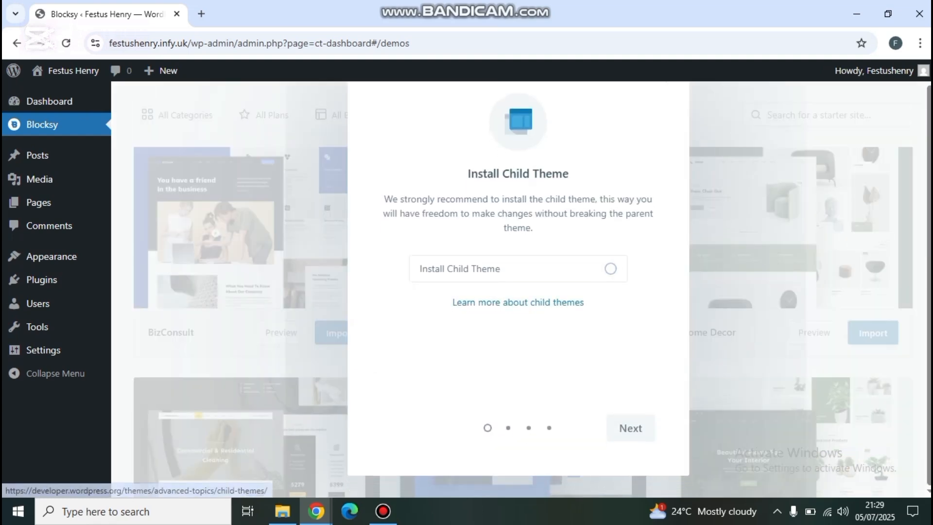
left_click(630, 427)
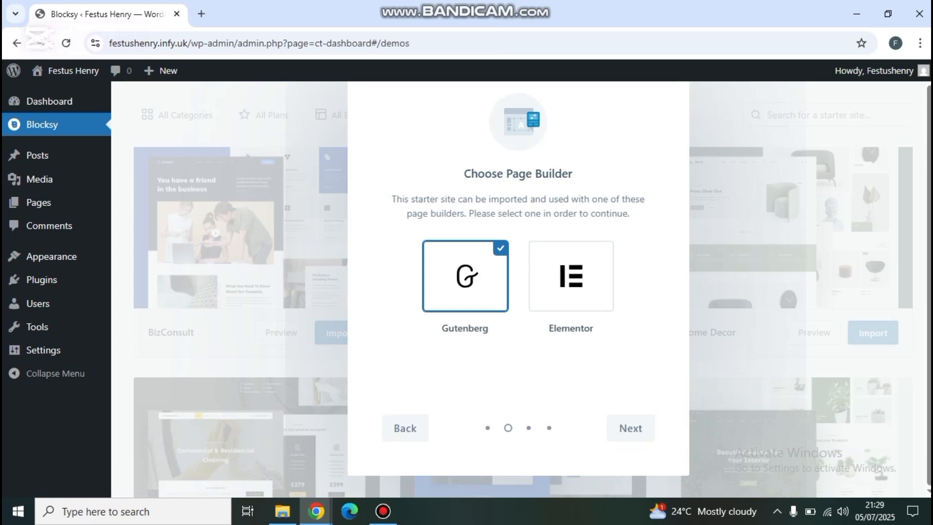
left_click(571, 276)
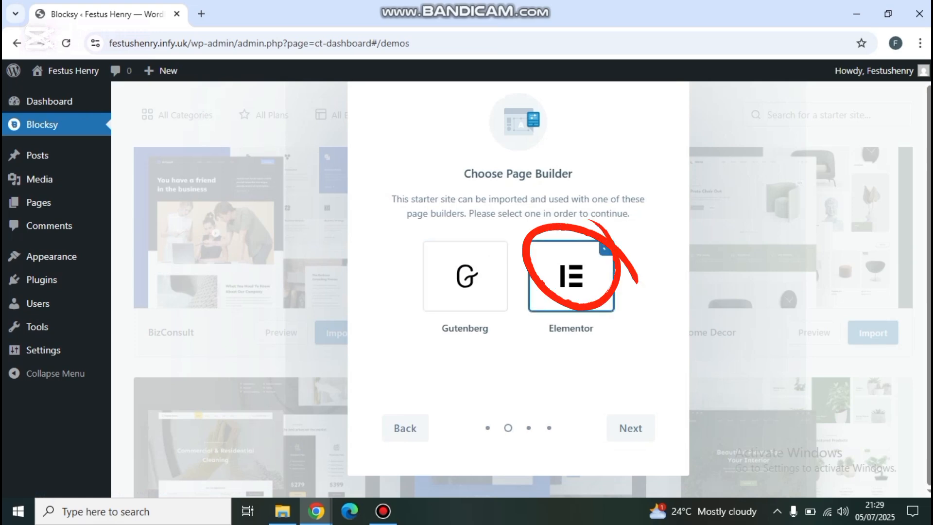
left_click(630, 428)
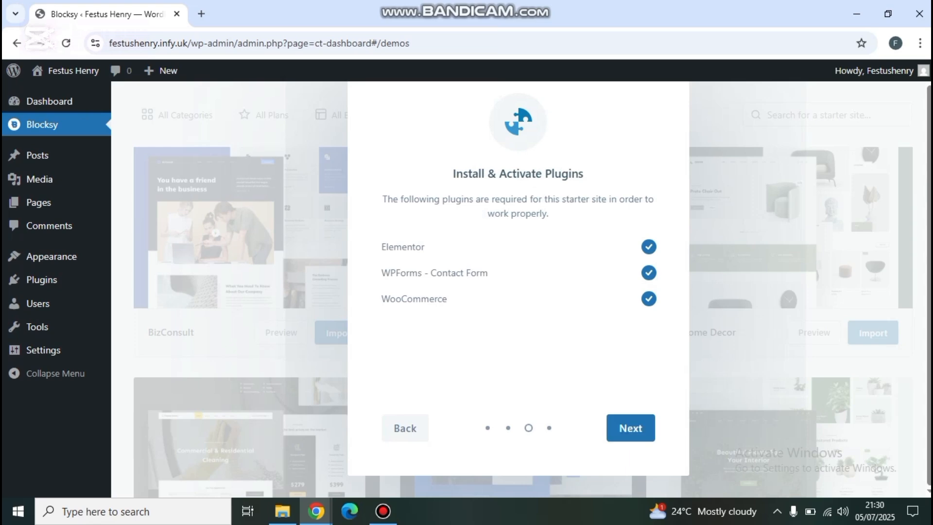
left_click(629, 427)
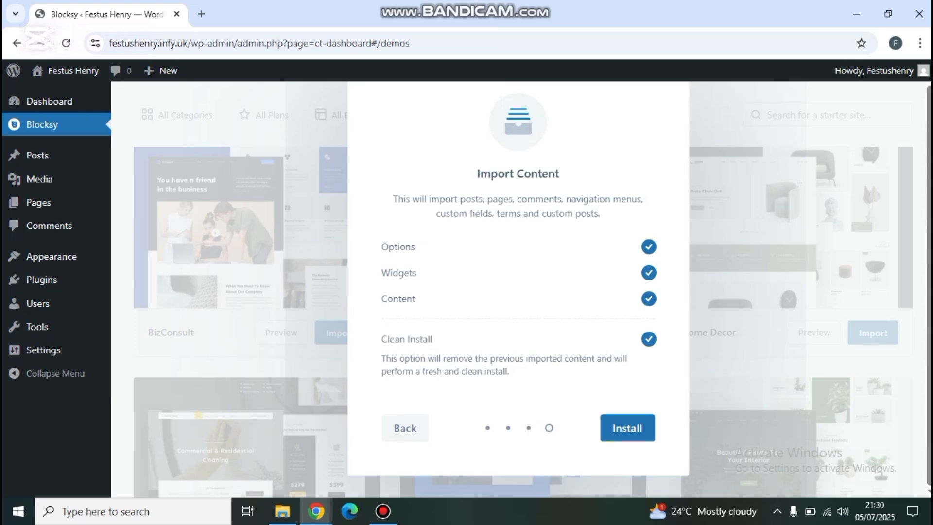
Step: Run the Gadgets content import until 'Starter Site Imported Successfully' appears
left_click(628, 427)
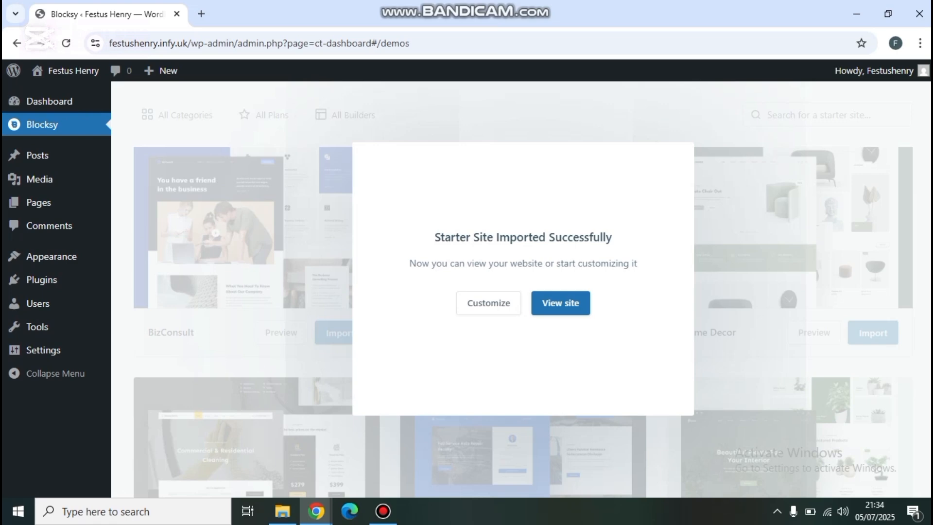
Step: View the imported Gadgets home page in a new tab, scrolling through its sections and back up
left_click(560, 303)
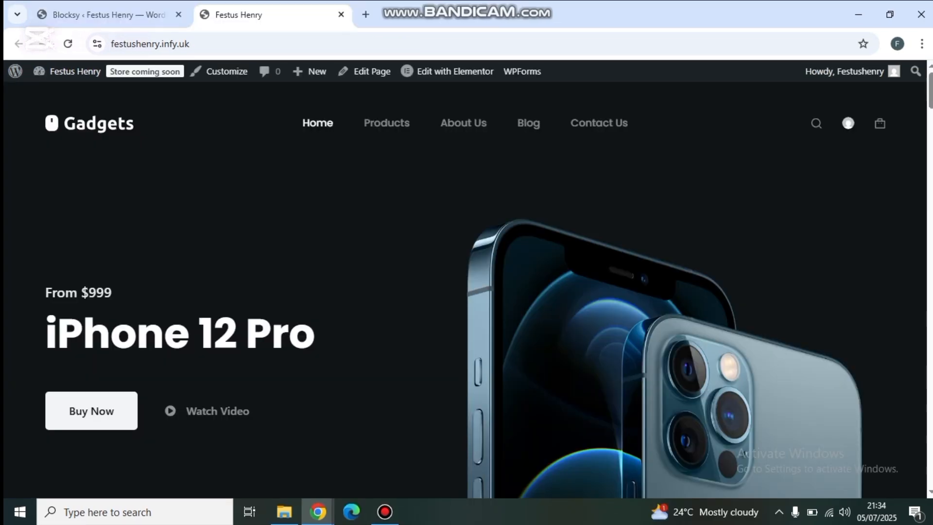
scroll(465, 290, "down", 1)
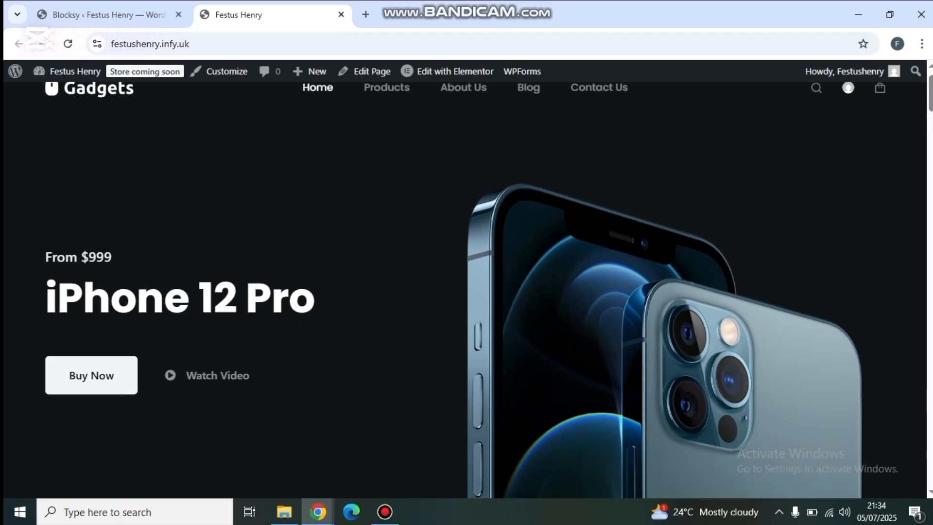
scroll(465, 290, "up", 1)
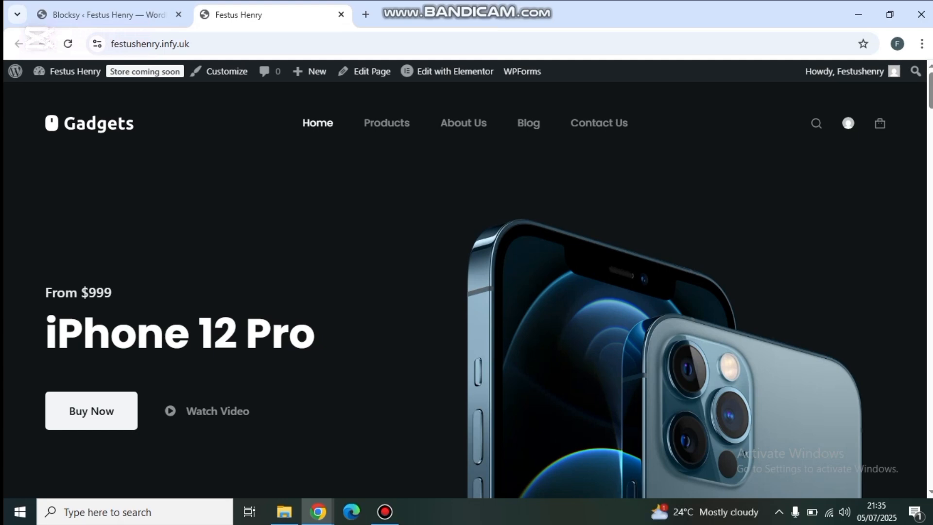
scroll(466, 291, "down", 3)
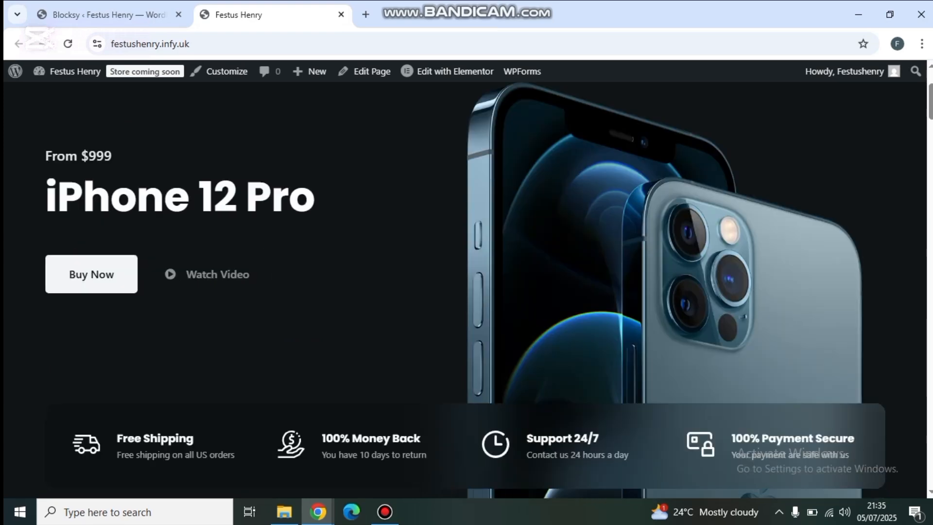
scroll(466, 290, "down", 1)
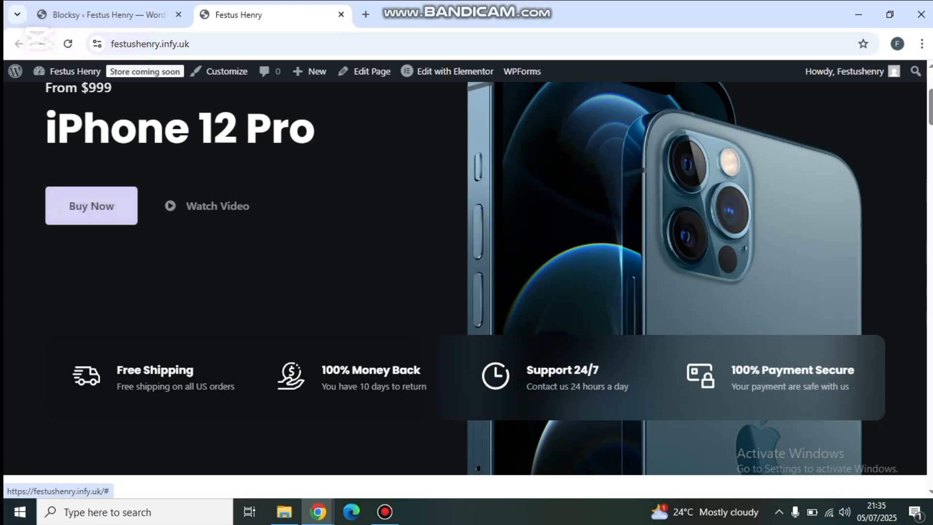
scroll(467, 290, "down", 4)
scroll(465, 291, "down", 3)
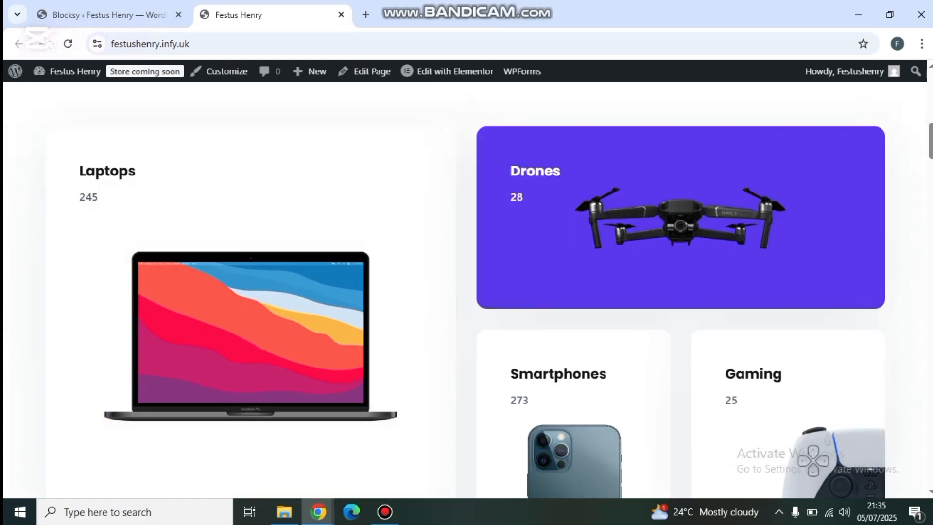
scroll(573, 291, "down", 2)
scroll(573, 291, "down", 10)
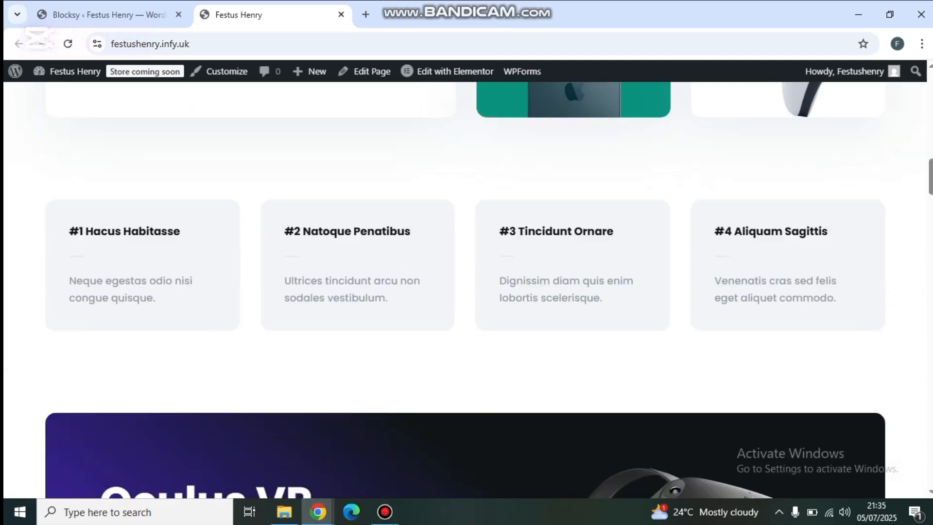
scroll(465, 290, "up", 2)
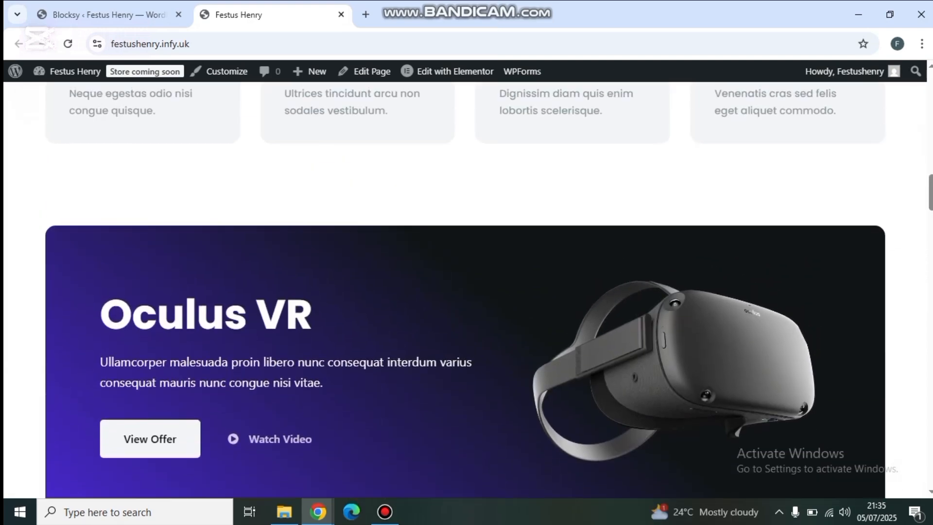
scroll(465, 290, "down", 4)
scroll(465, 290, "down", 9)
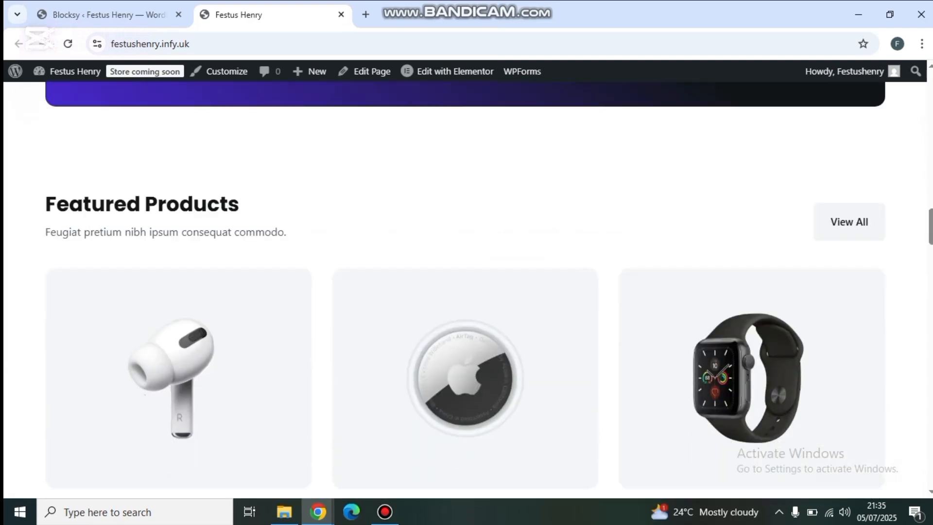
scroll(465, 290, "down", 11)
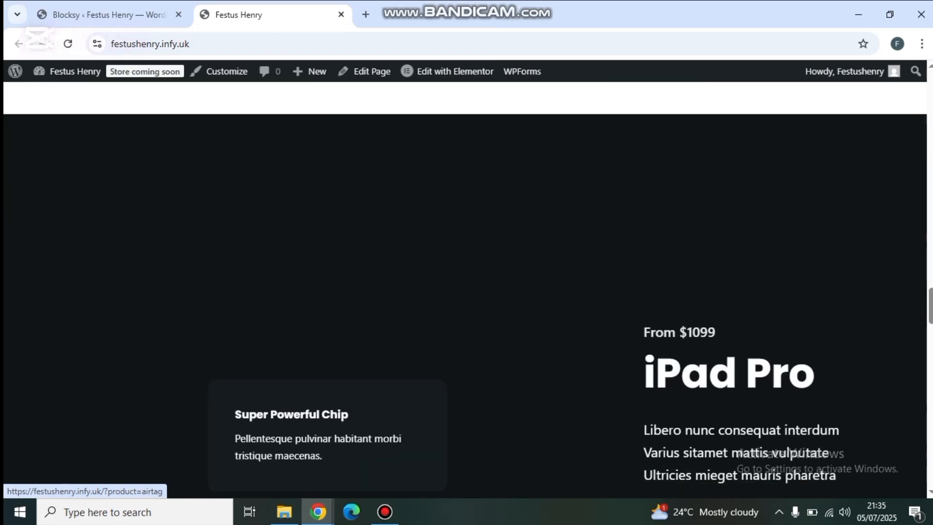
scroll(465, 290, "up", 3)
scroll(465, 291, "up", 10)
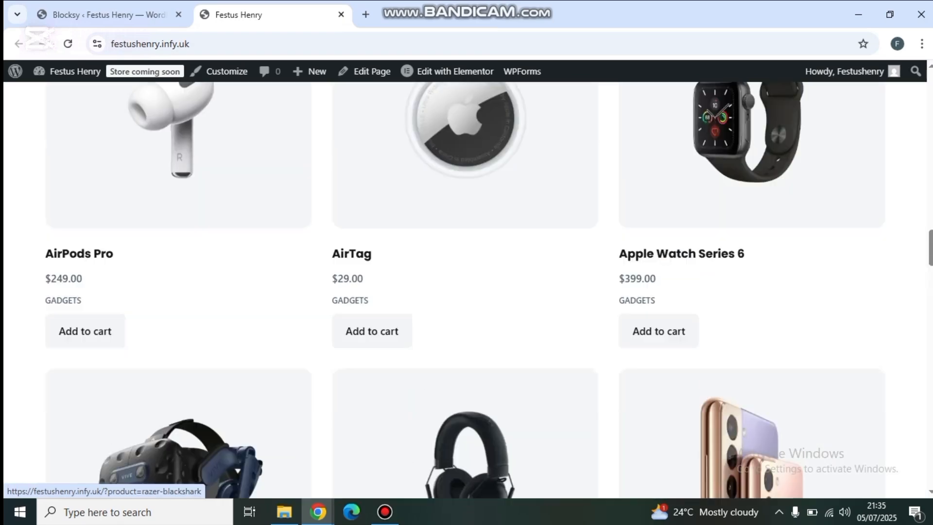
scroll(465, 291, "up", 15)
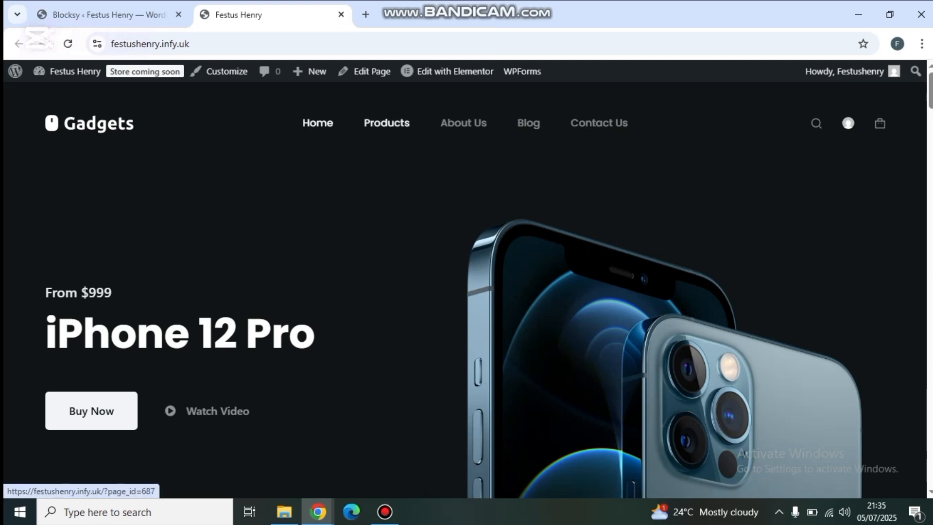
left_click(387, 123)
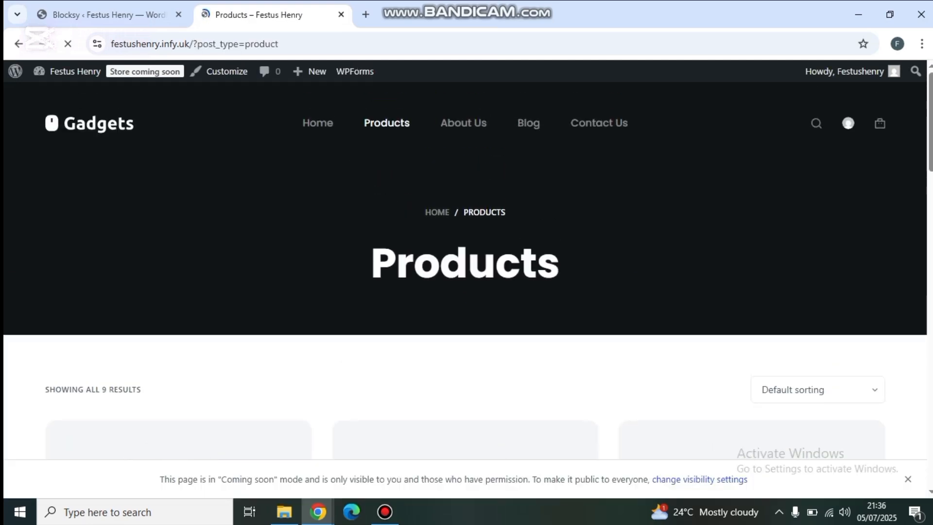
scroll(180, 316, "down", 4)
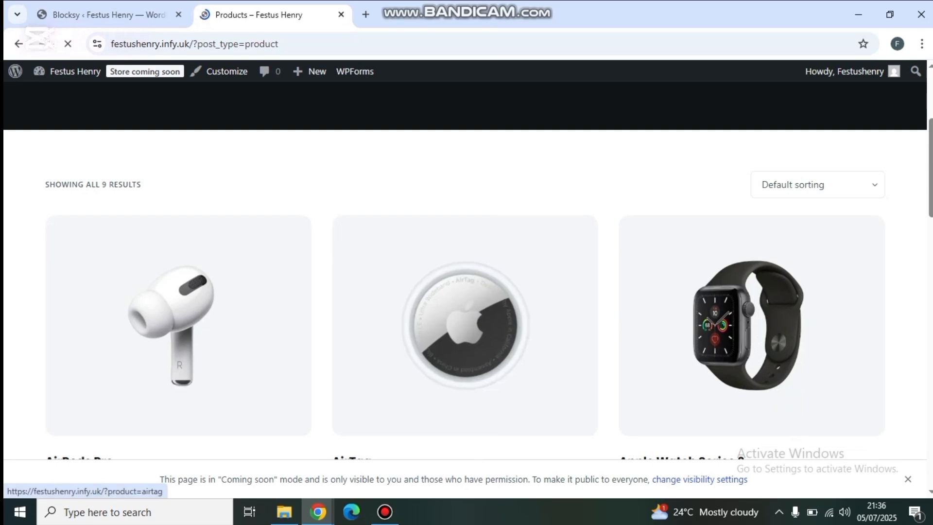
scroll(180, 316, "down", 3)
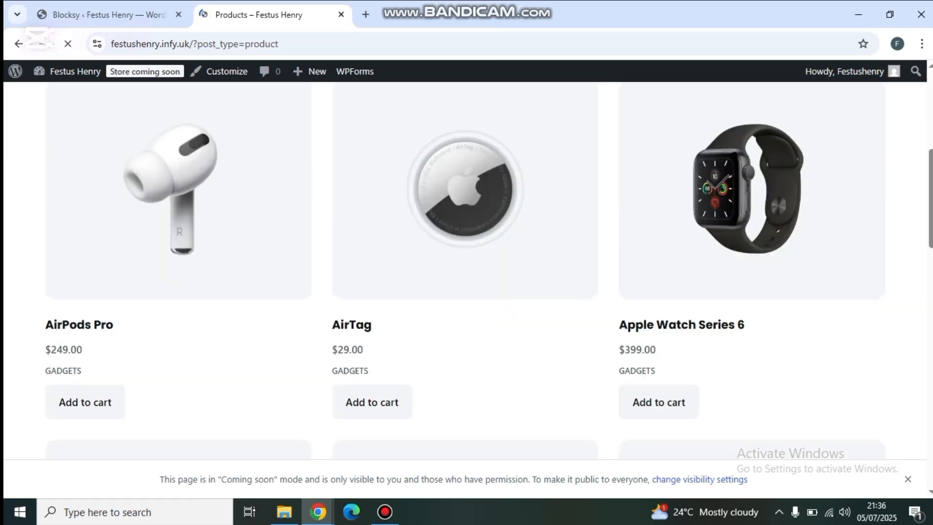
scroll(180, 316, "down", 3)
scroll(180, 316, "down", 15)
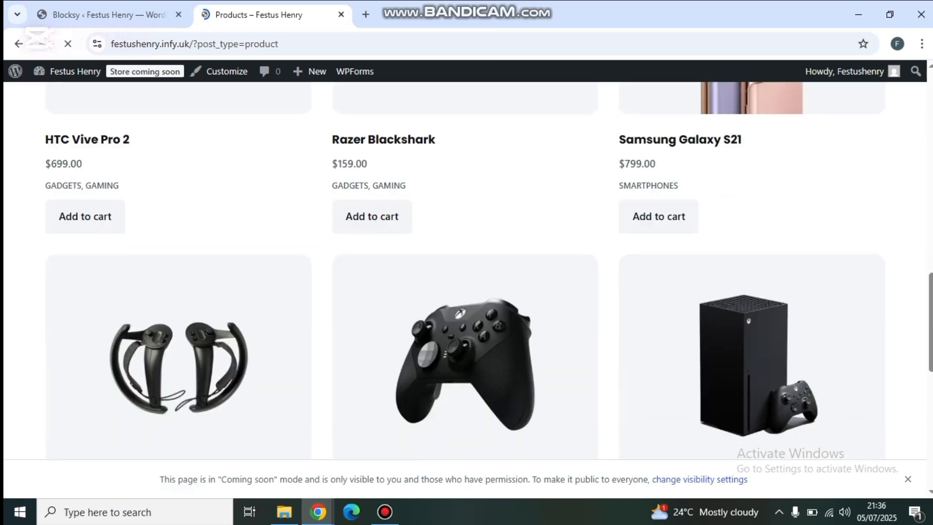
scroll(465, 269, "down", 2)
scroll(465, 269, "up", 18)
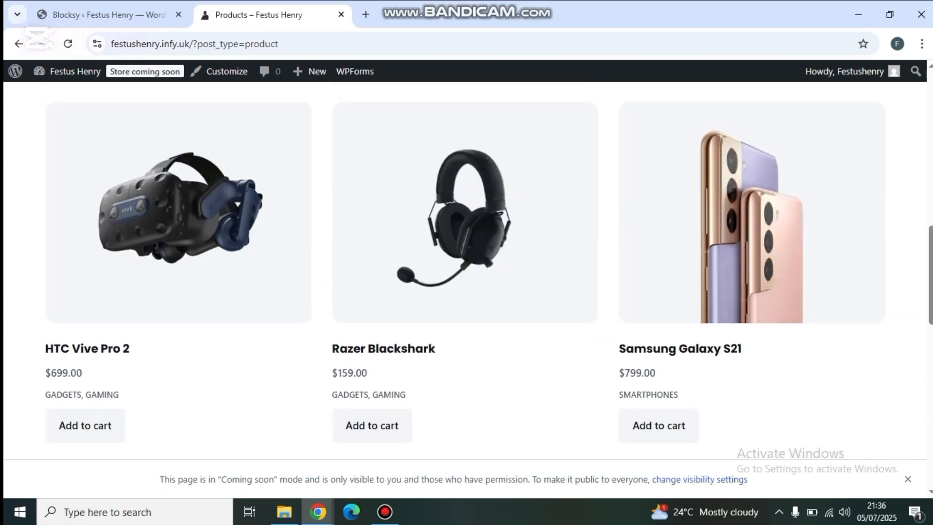
scroll(465, 270, "up", 5)
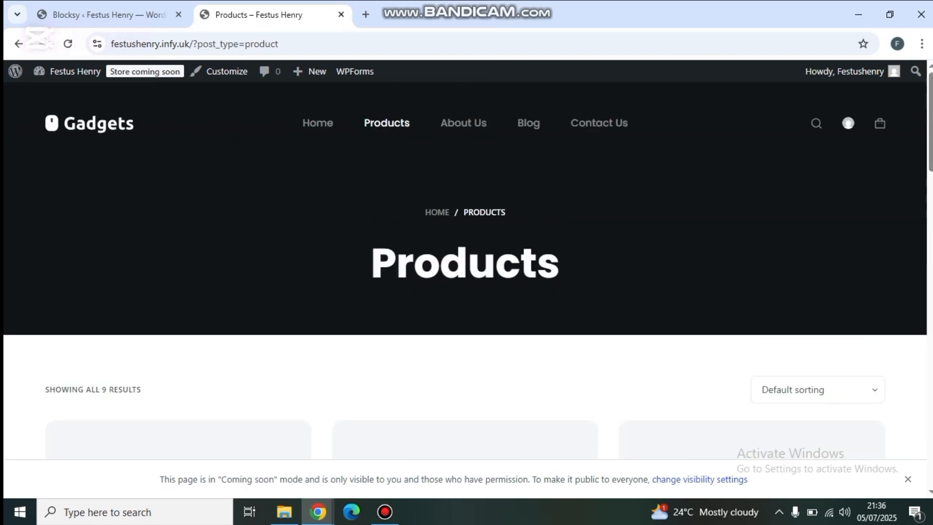
left_click(463, 123)
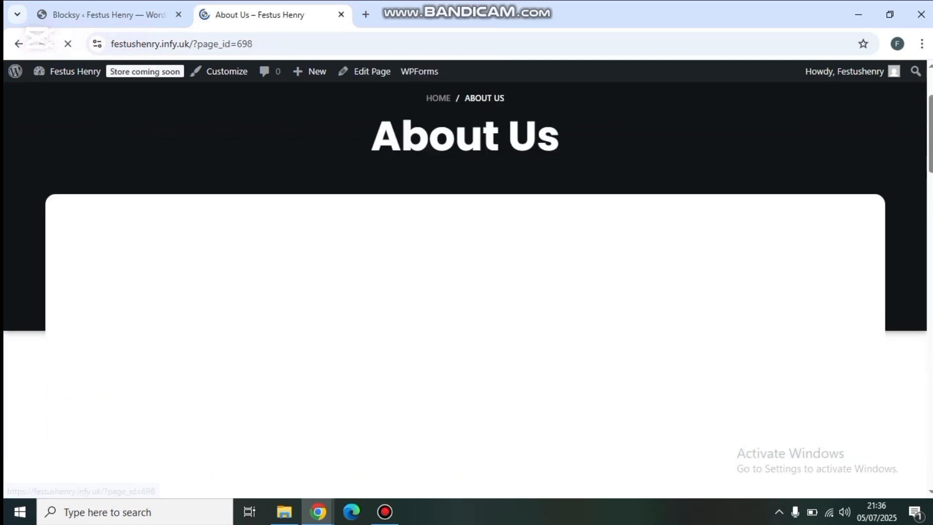
scroll(562, 335, "down", 7)
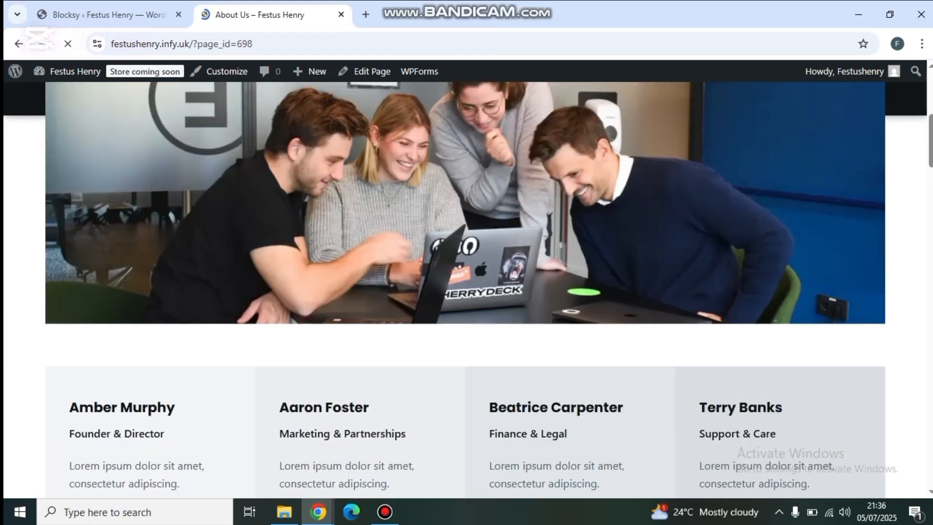
scroll(465, 290, "down", 20)
scroll(465, 290, "up", 20)
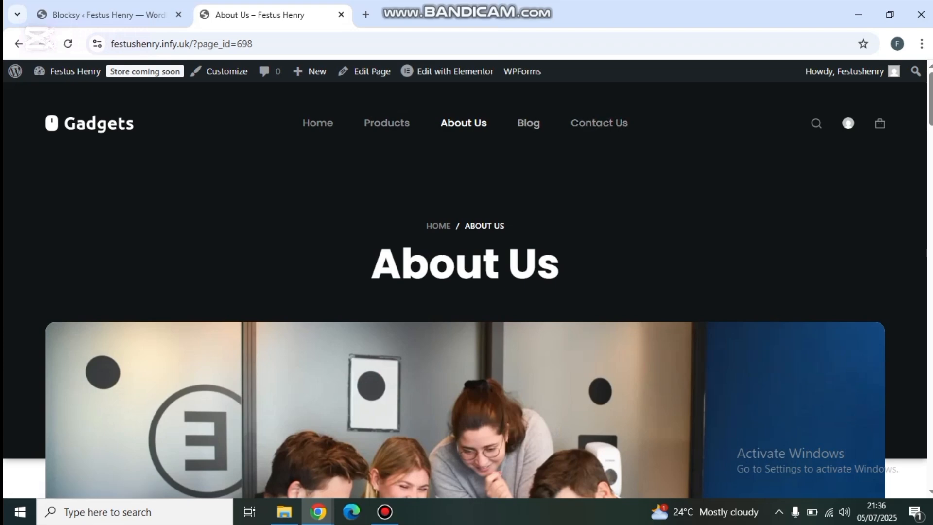
left_click(317, 123)
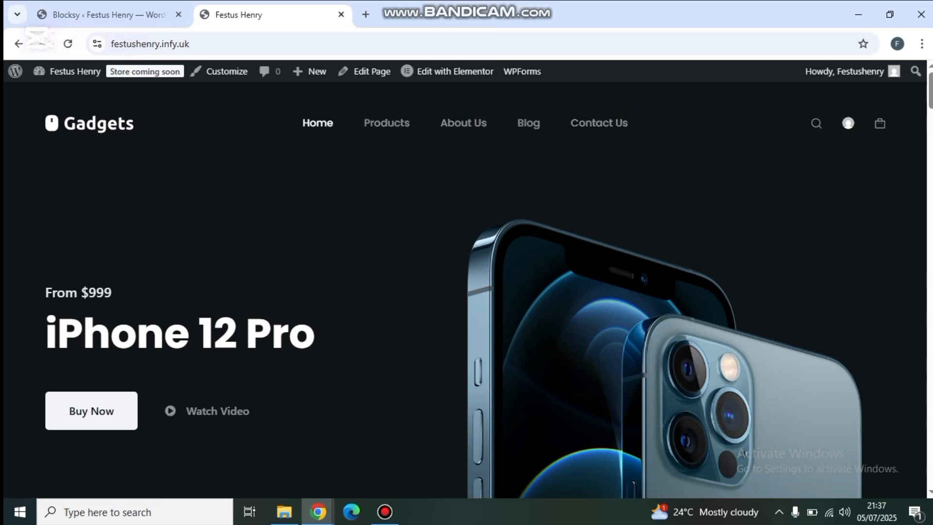
mouse_move(15, 71)
left_click(44, 95)
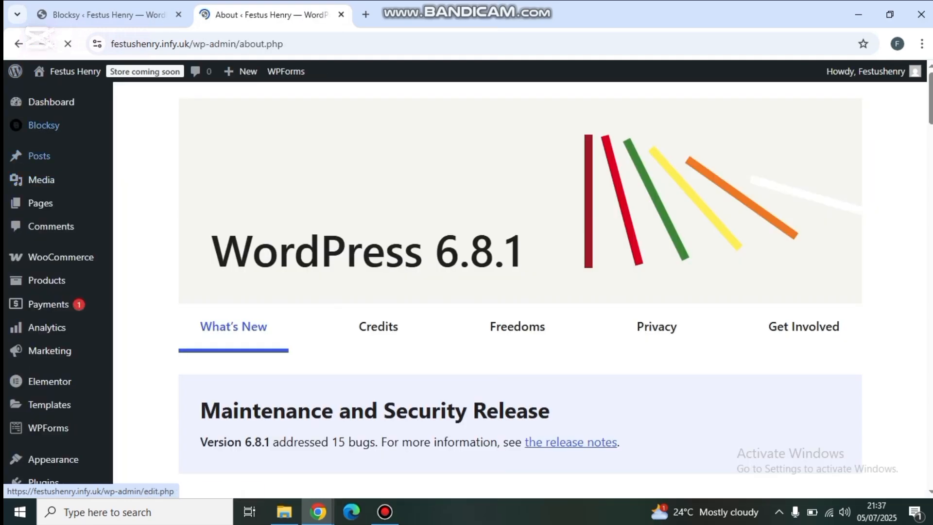
mouse_move(40, 203)
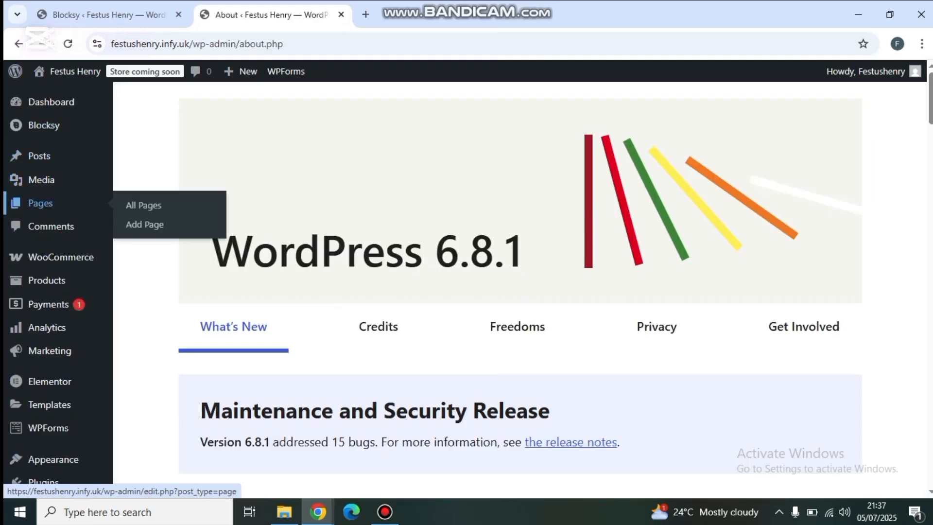
left_click(143, 205)
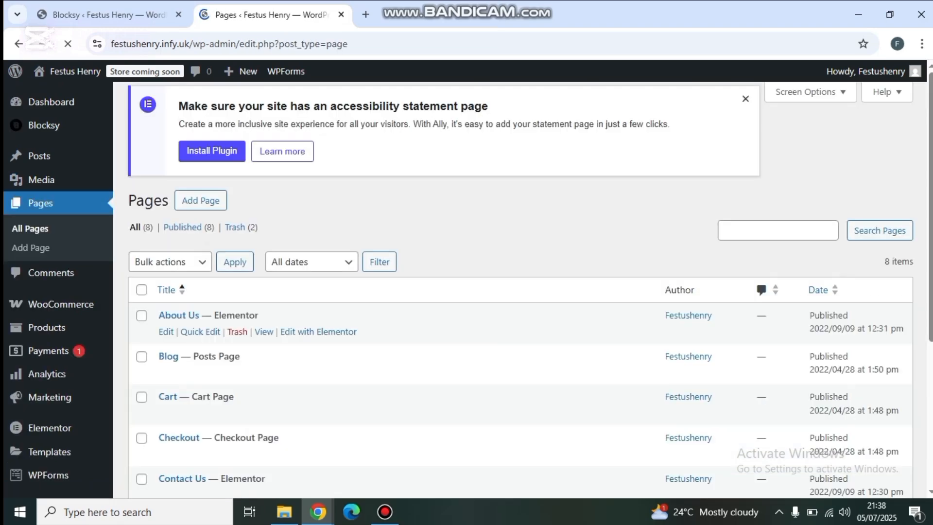
scroll(195, 287, "down", 1)
scroll(237, 301, "down", 5)
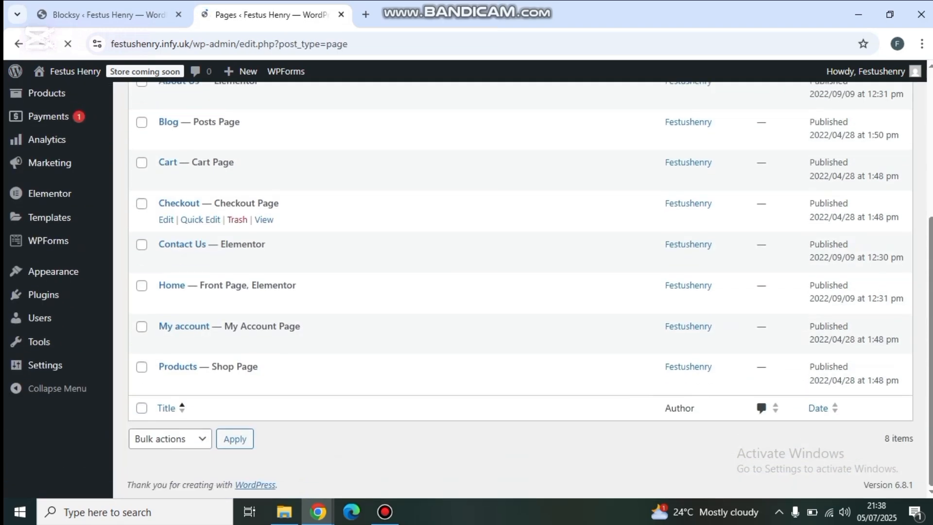
scroll(237, 301, "up", 4)
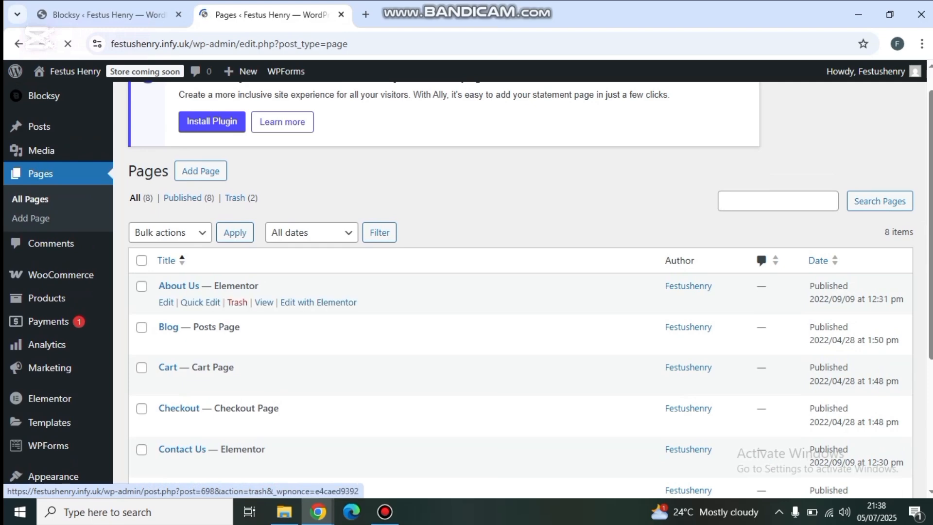
scroll(237, 302, "down", 1)
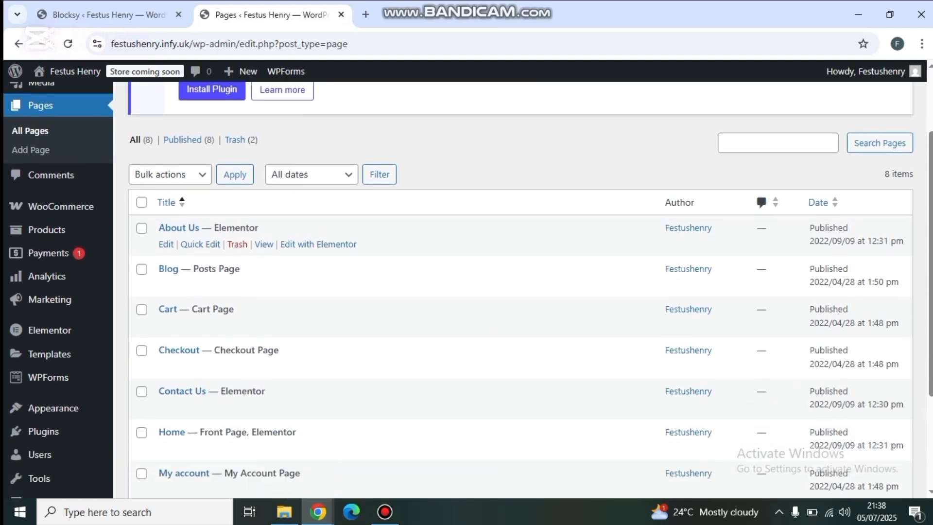
scroll(237, 301, "down", 1)
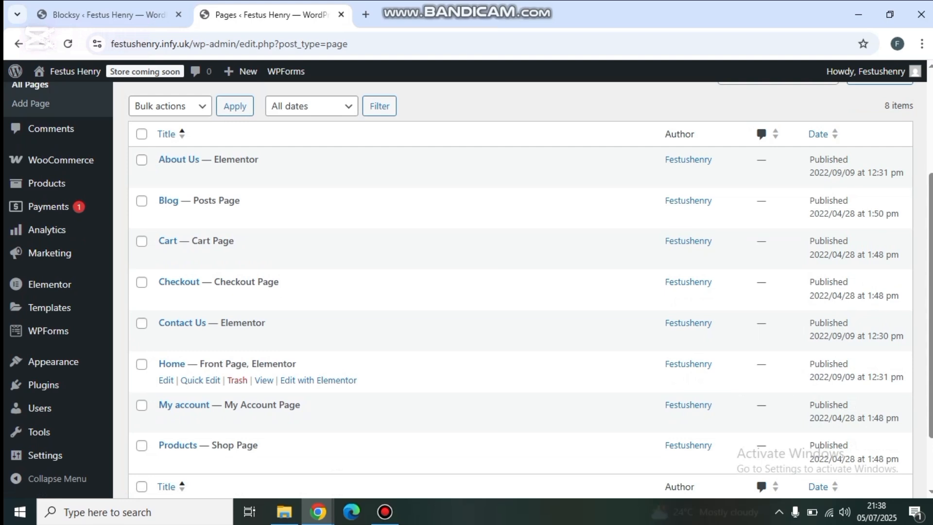
Step: Edit the Home page with Elementor and review the iPhone 12 Pro hero and product sections
left_click(306, 379)
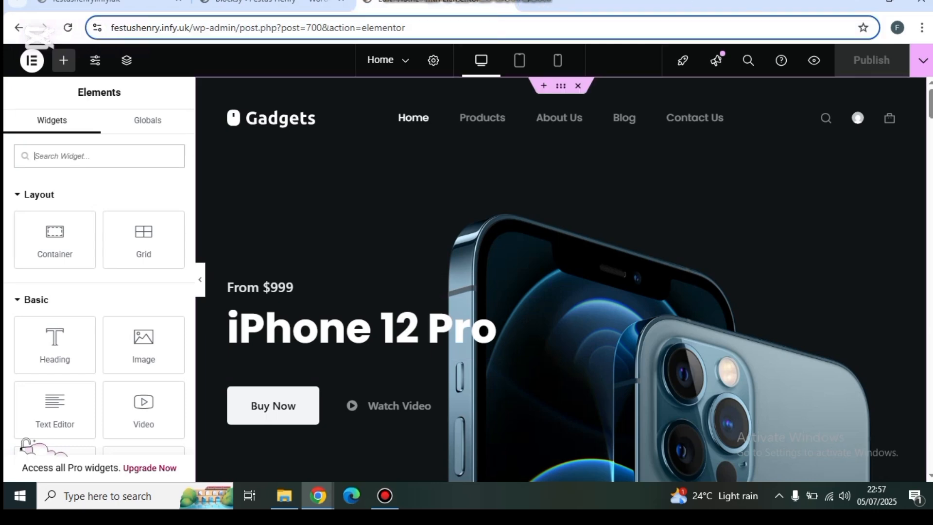
scroll(534, 292, "down", 5)
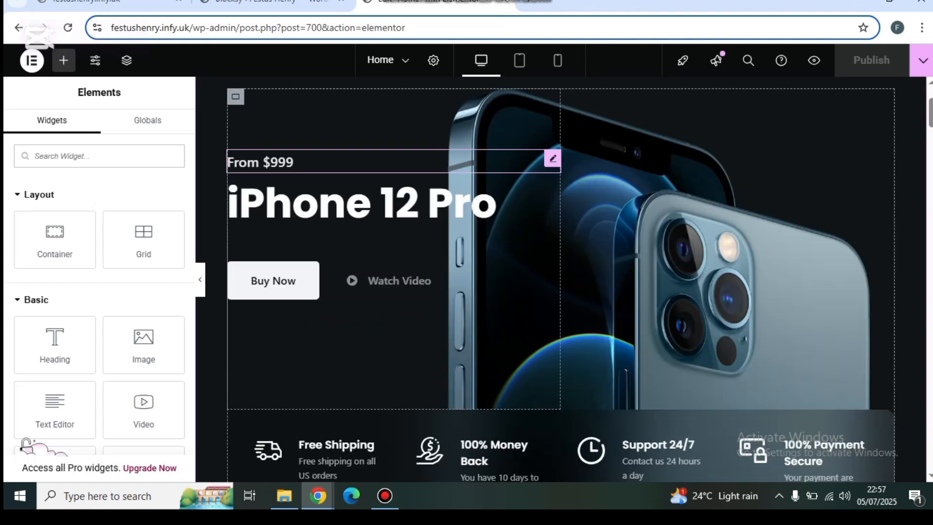
scroll(534, 292, "down", 15)
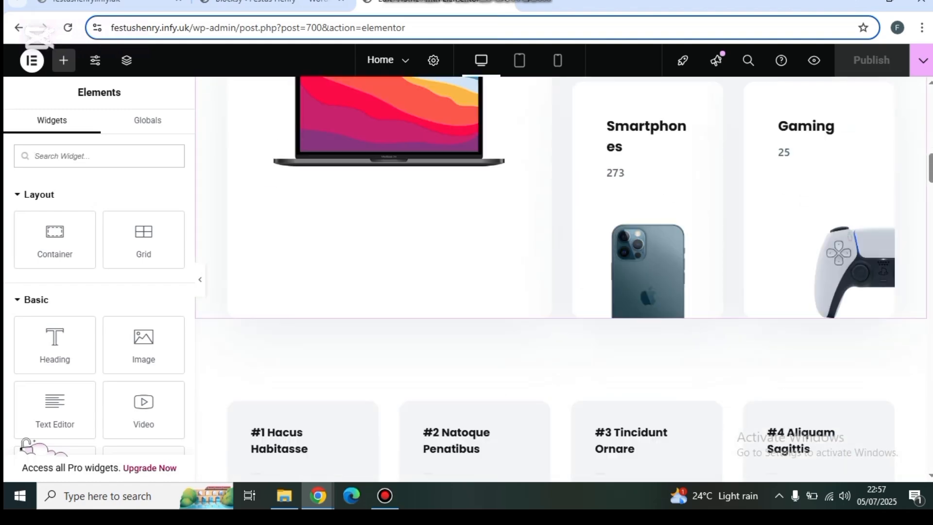
scroll(559, 291, "down", 12)
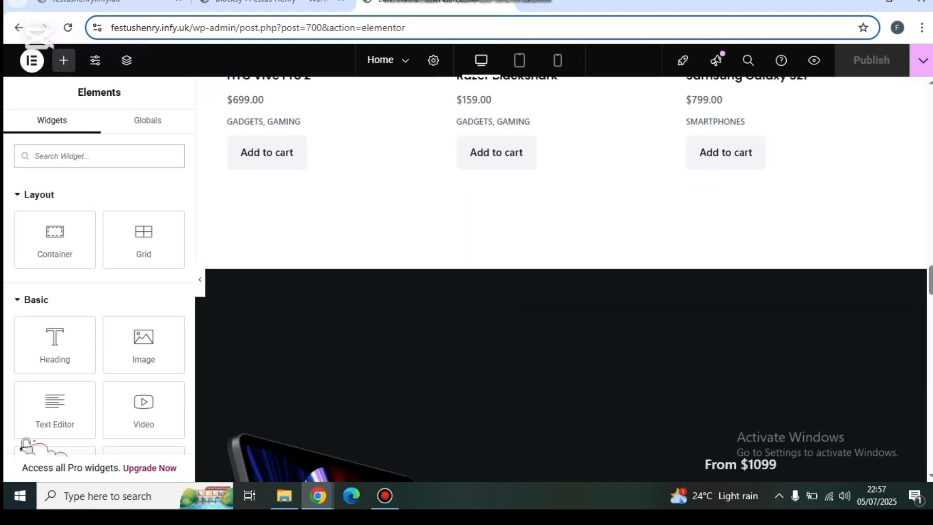
scroll(559, 291, "up", 13)
scroll(558, 292, "up", 12)
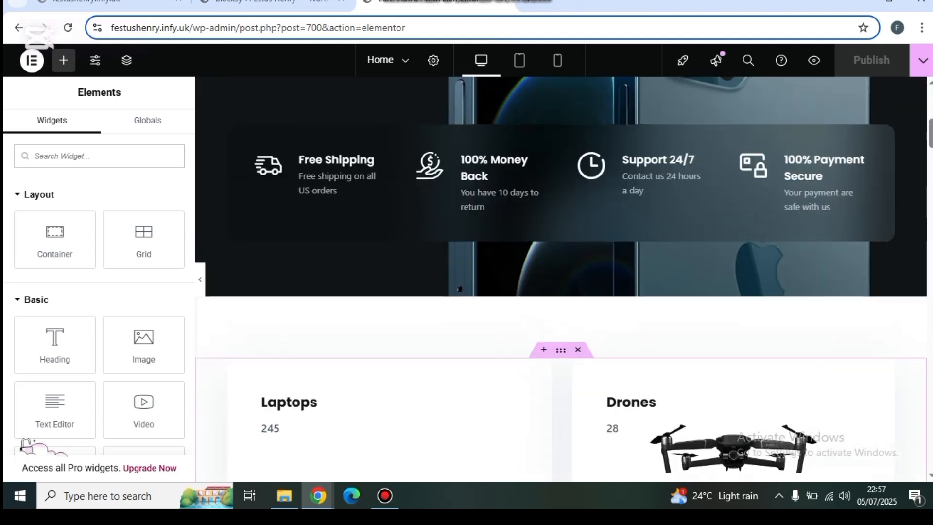
scroll(559, 292, "down", 5)
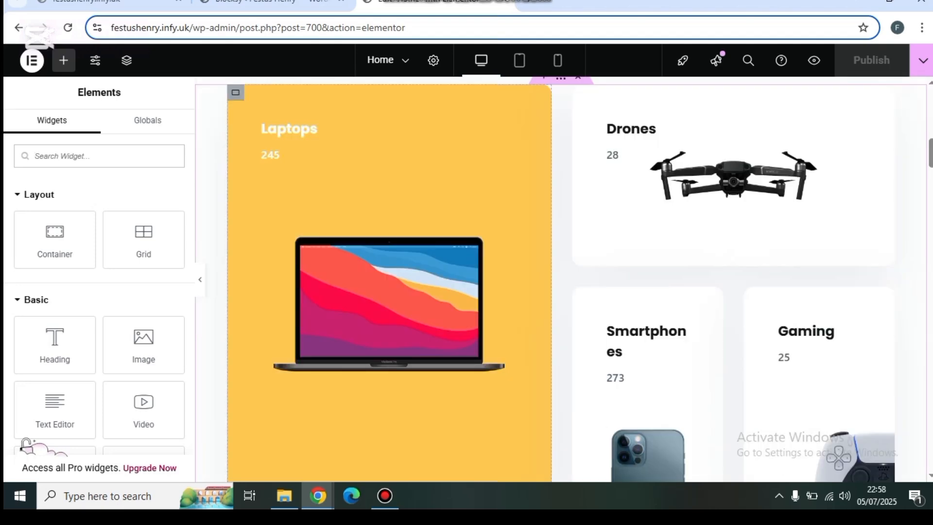
scroll(559, 291, "down", 10)
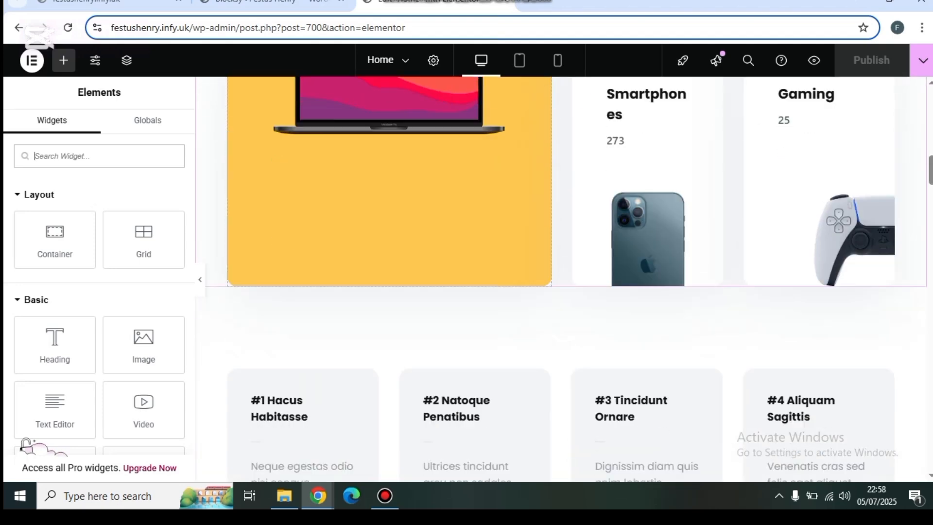
scroll(559, 292, "down", 10)
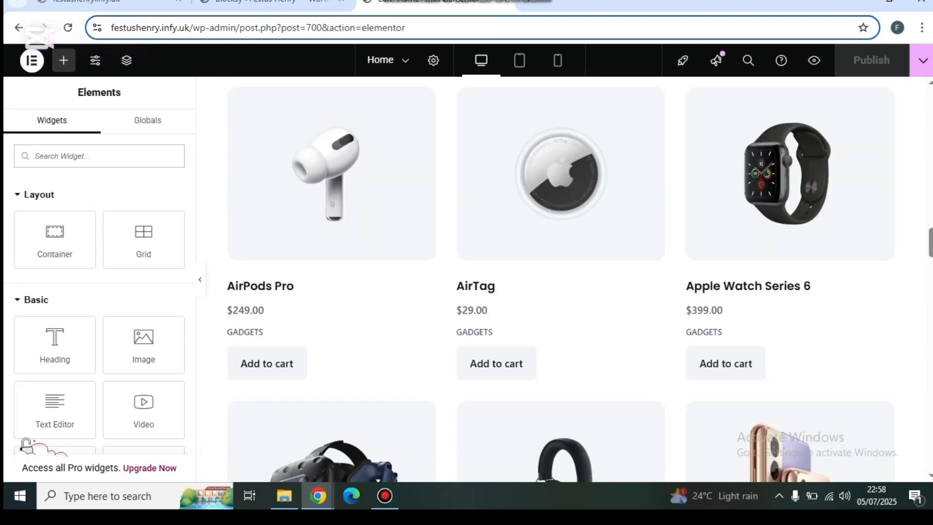
scroll(558, 292, "down", 8)
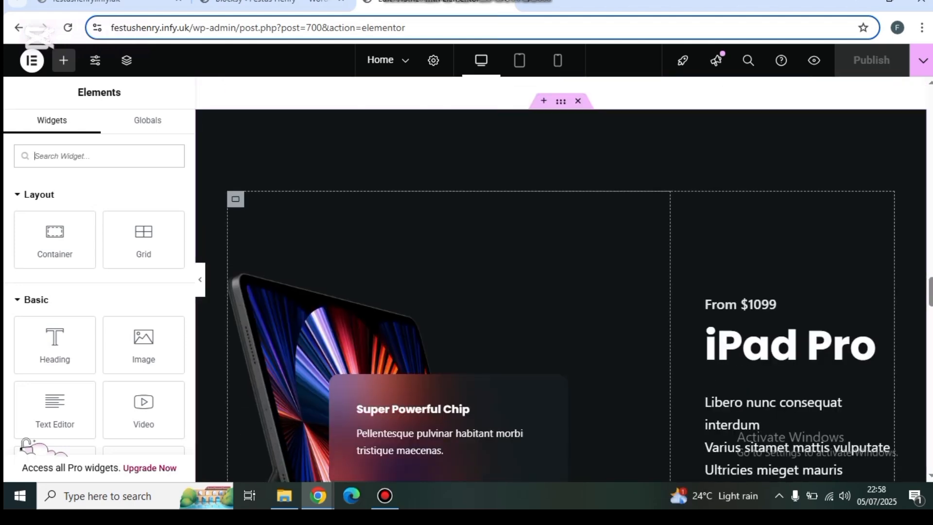
scroll(559, 292, "up", 15)
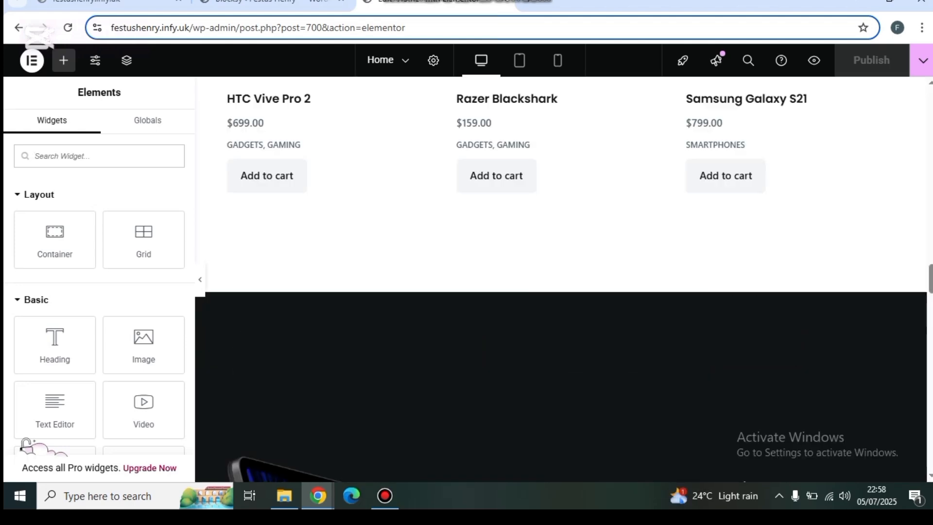
scroll(559, 292, "up", 10)
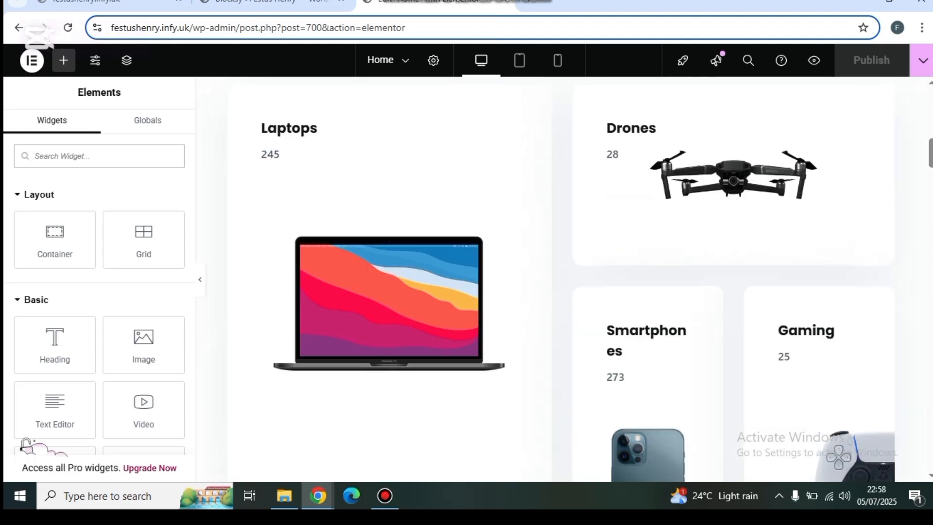
scroll(558, 291, "up", 3)
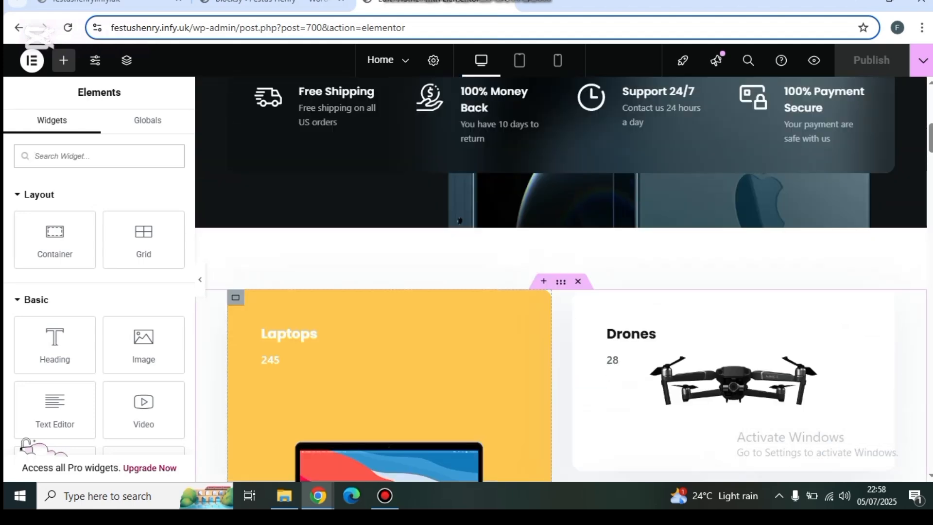
scroll(559, 291, "up", 4)
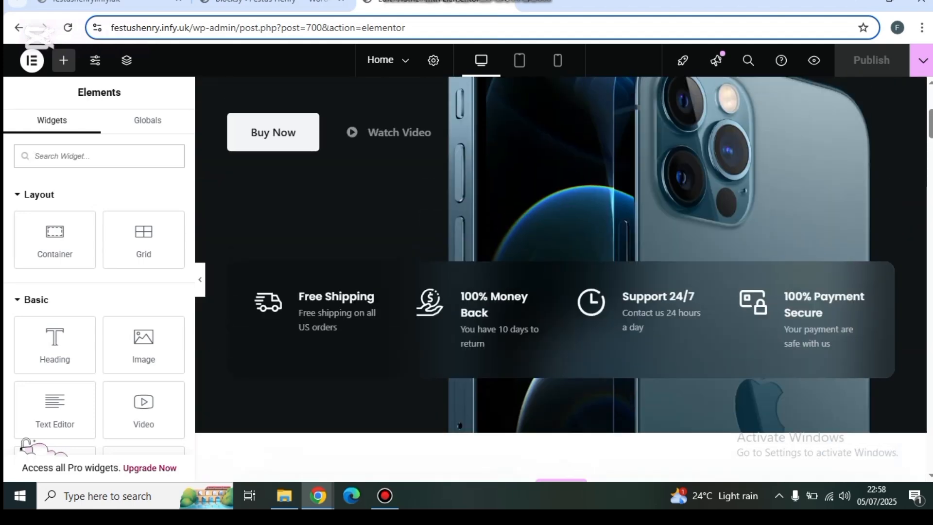
scroll(558, 291, "up", 5)
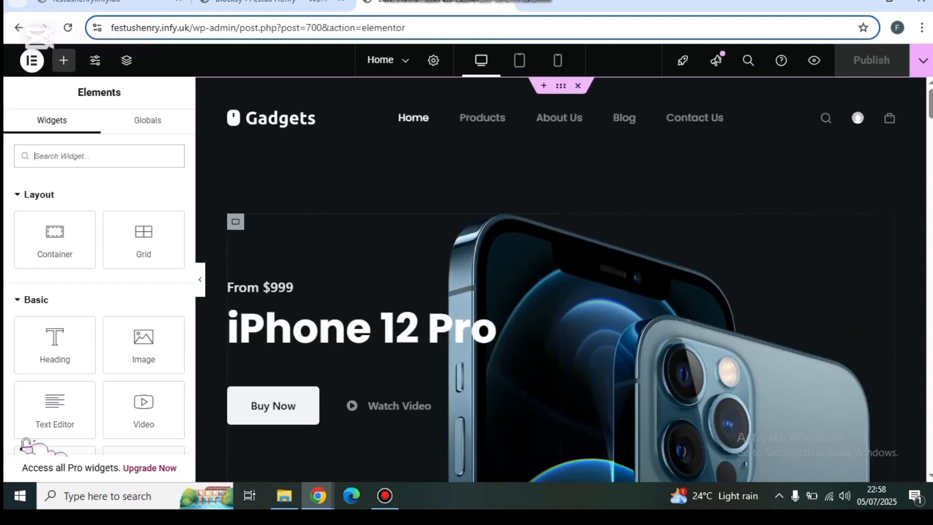
scroll(559, 292, "down", 1)
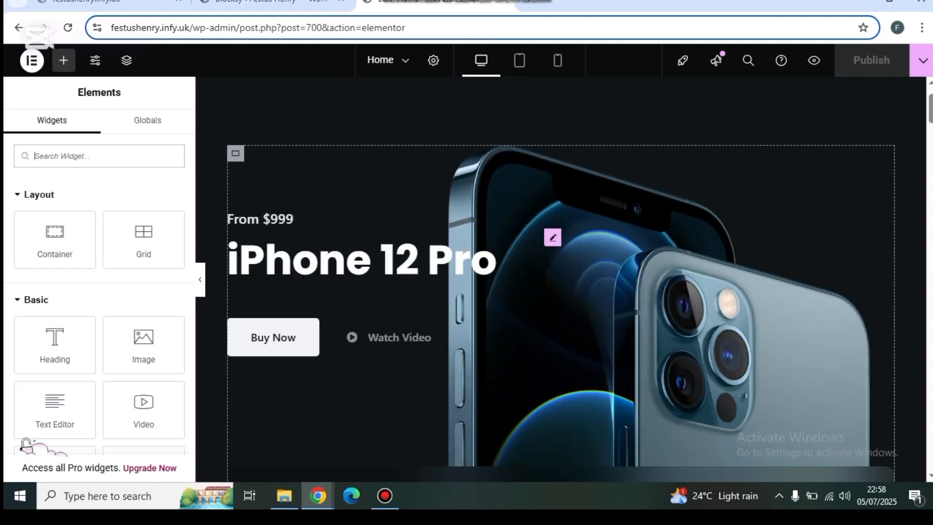
scroll(558, 291, "down", 1)
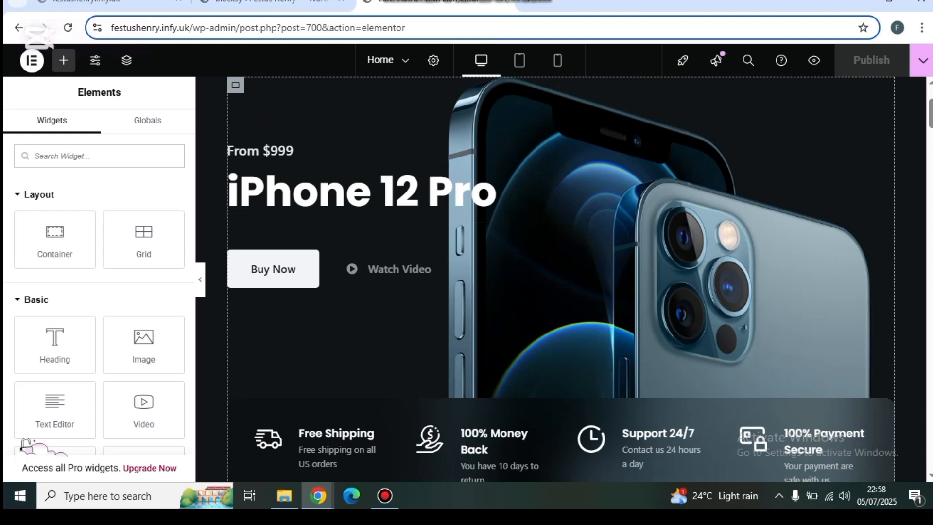
scroll(560, 279, "up", 2)
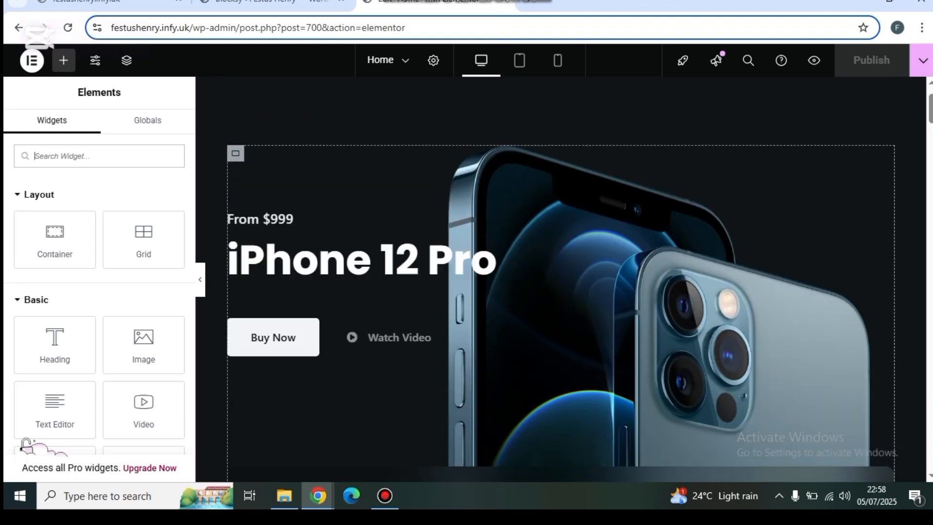
scroll(560, 279, "down", 2)
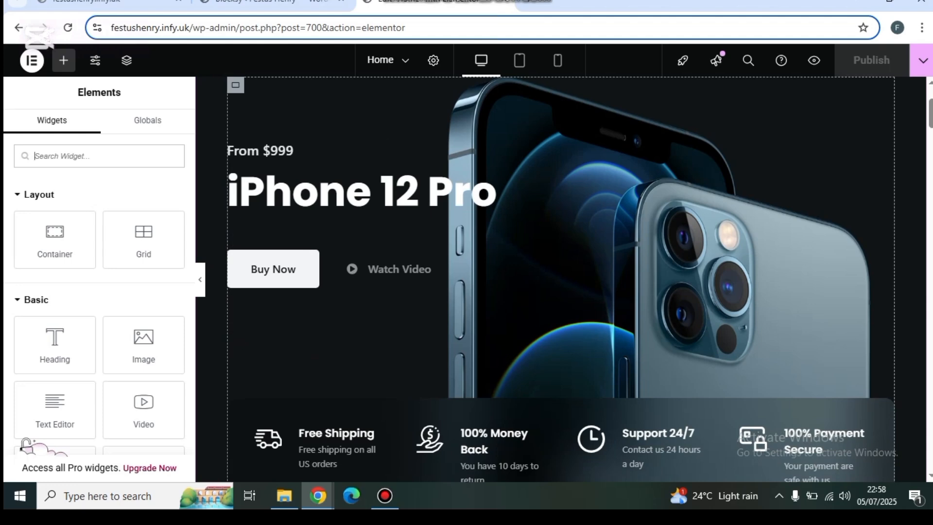
scroll(560, 279, "up", 4)
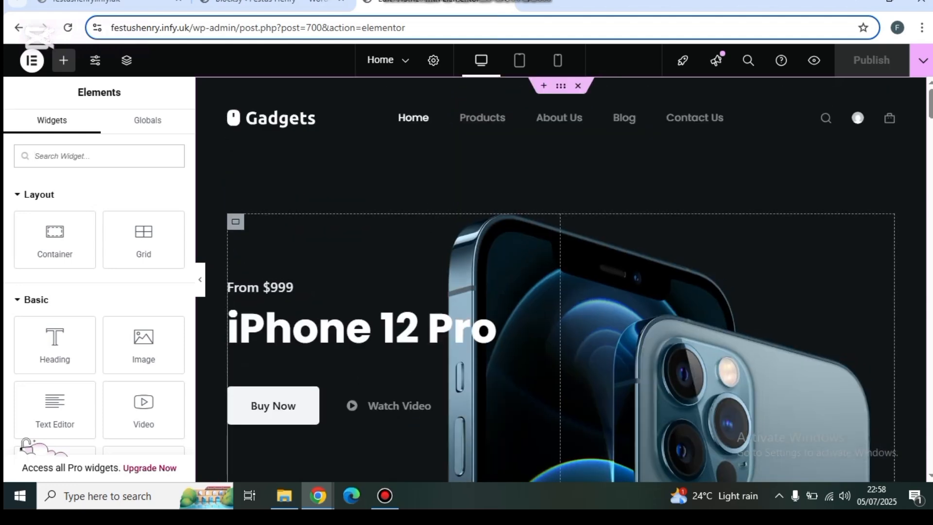
scroll(560, 280, "down", 2)
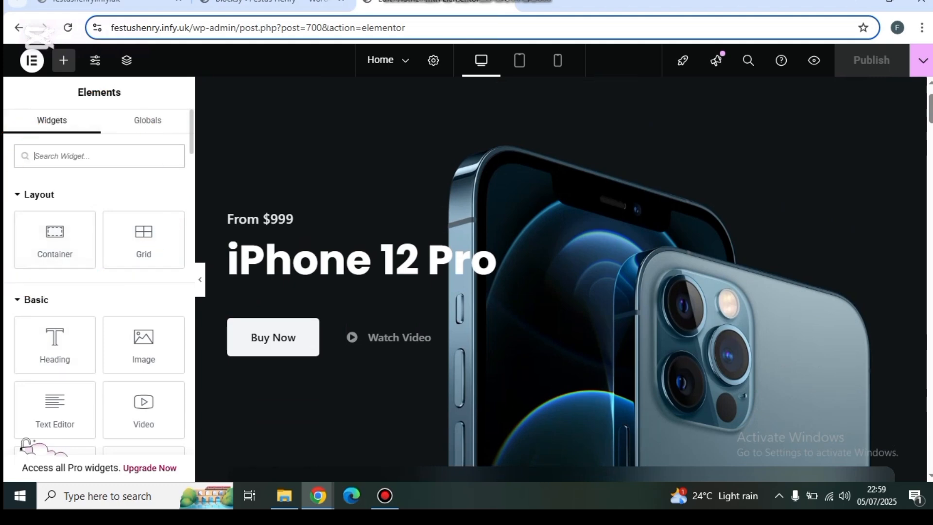
scroll(26, 444, "down", 10)
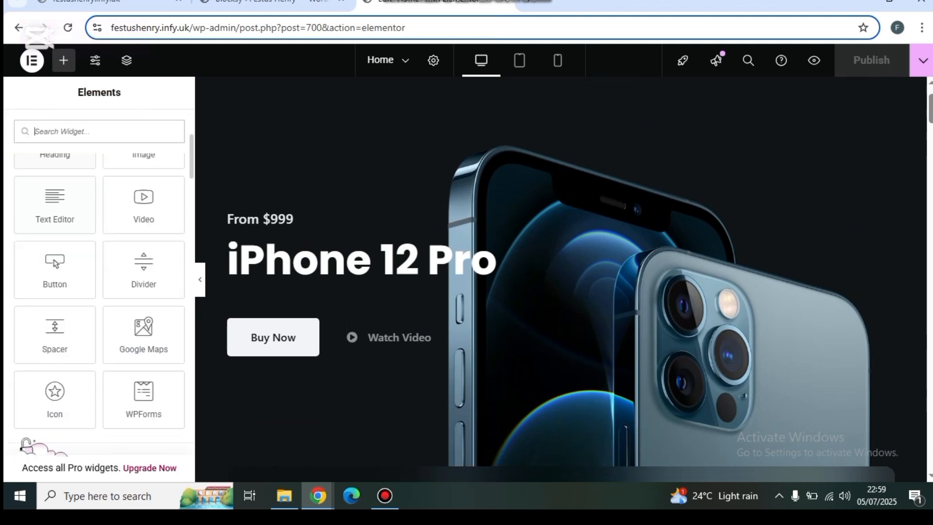
scroll(26, 444, "down", 5)
scroll(26, 445, "up", 15)
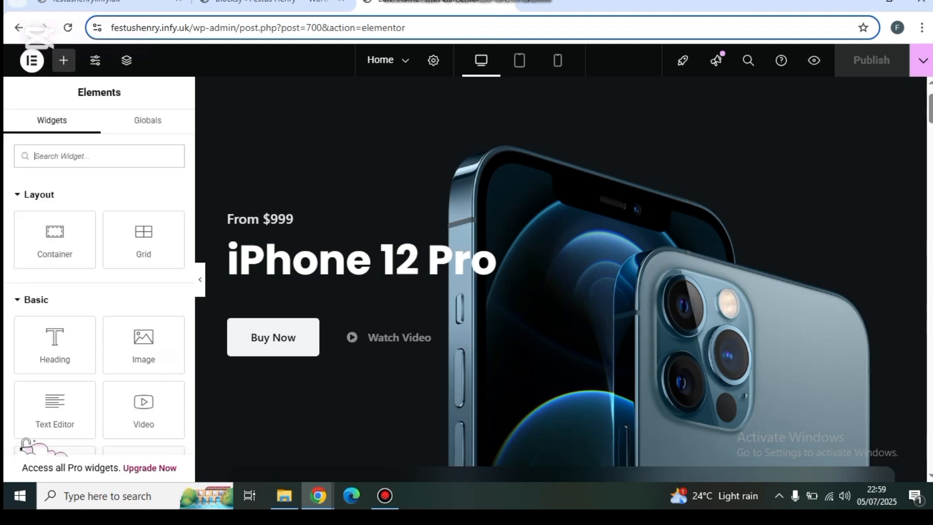
scroll(561, 279, "up", 1)
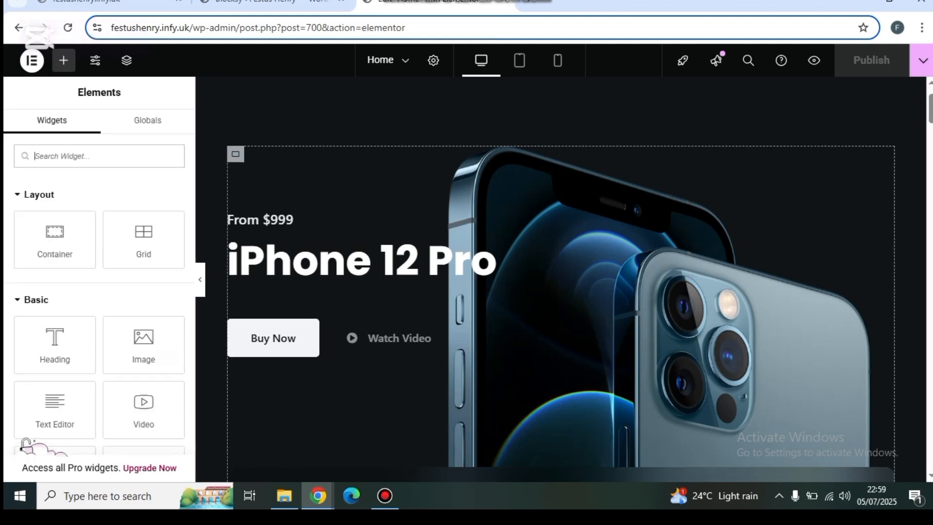
scroll(562, 279, "down", 2)
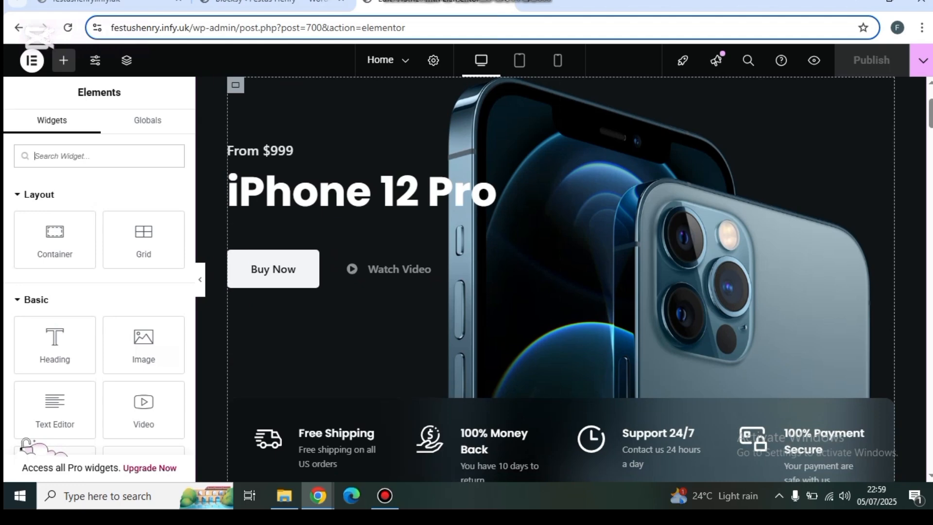
scroll(562, 279, "up", 3)
scroll(562, 279, "down", 1)
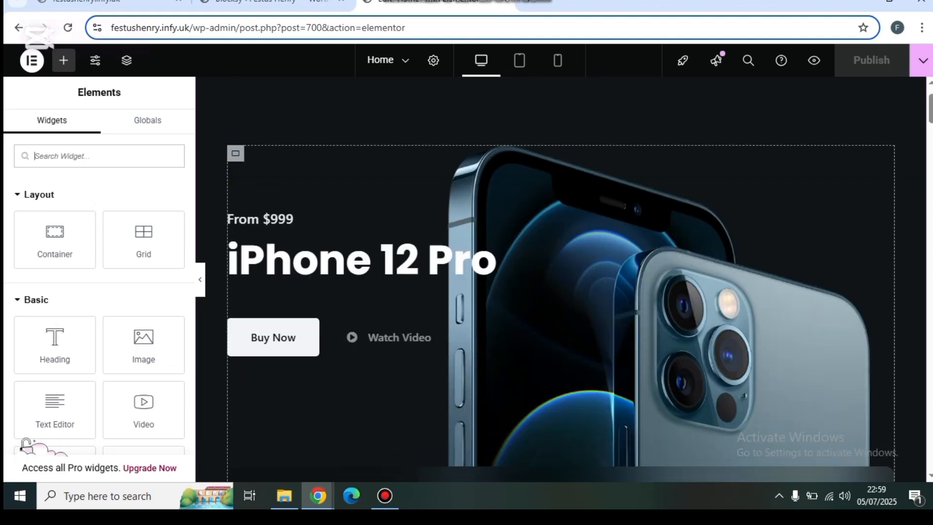
Step: Edit the hero container and open its Style tab background image picker
right_click(618, 280)
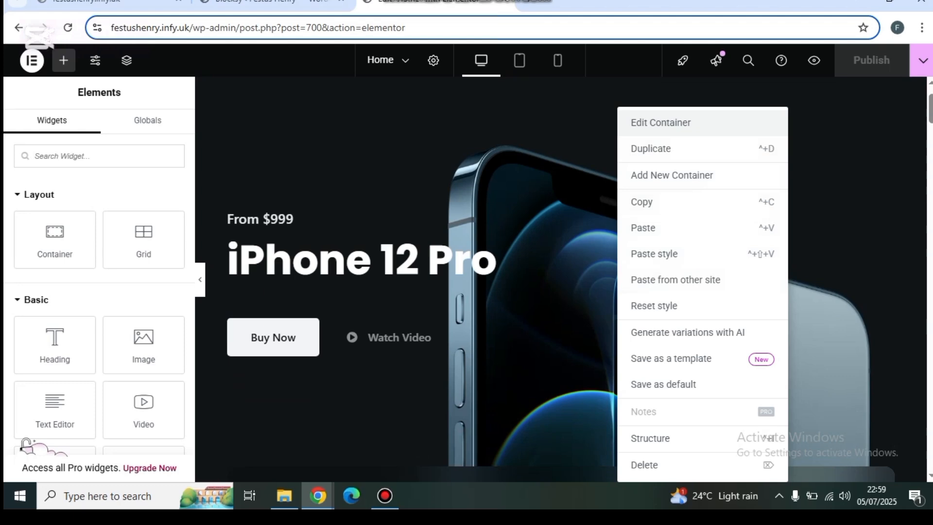
left_click(661, 122)
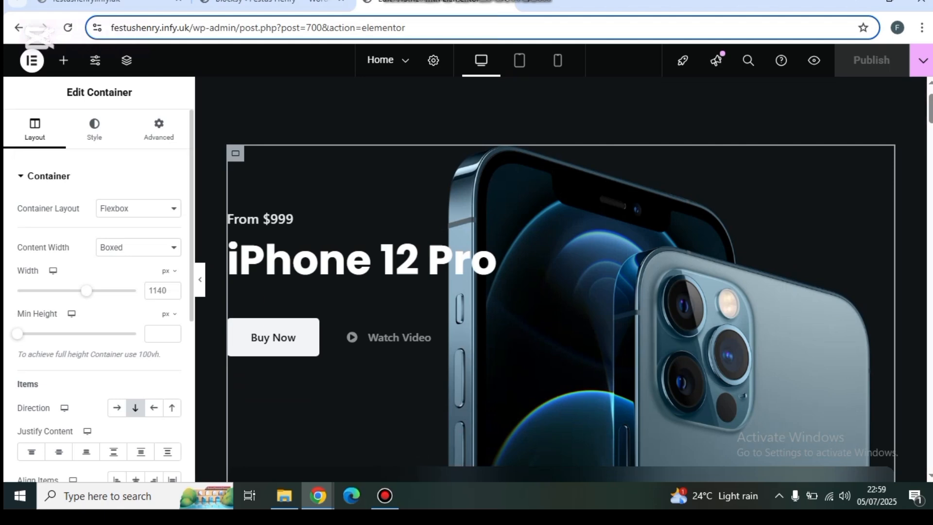
scroll(561, 280, "down", 1)
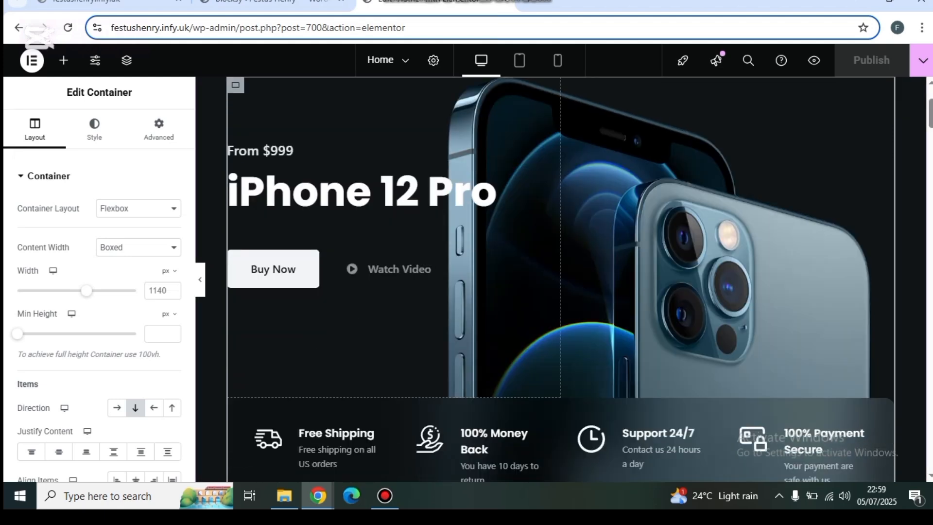
scroll(561, 279, "down", 1)
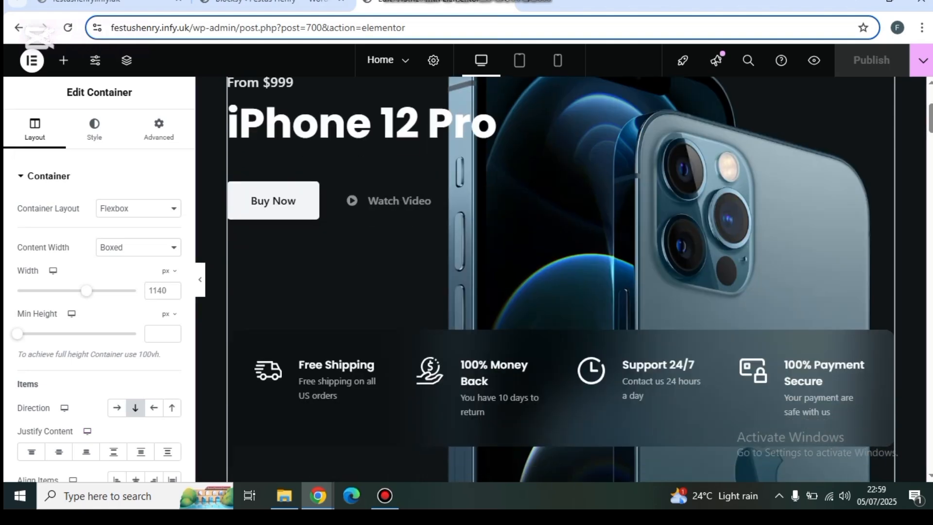
scroll(554, 302, "up", 3)
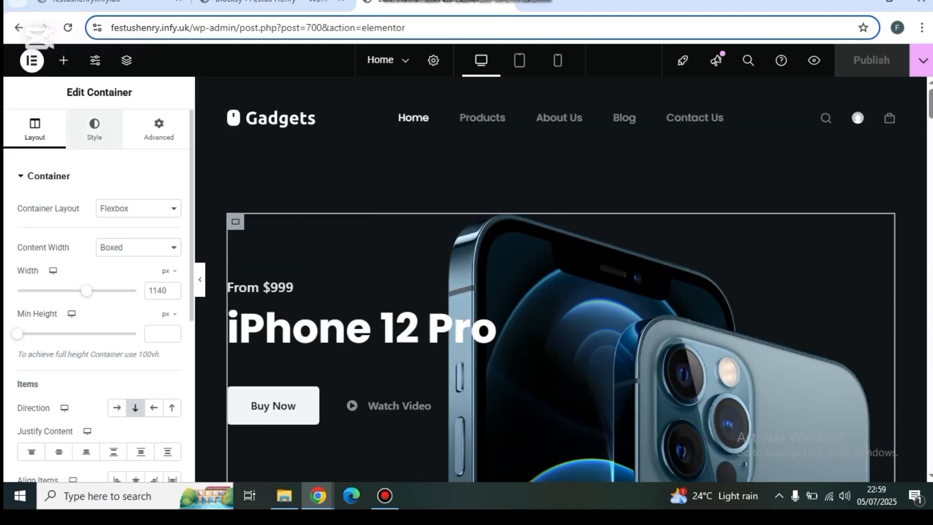
left_click(95, 129)
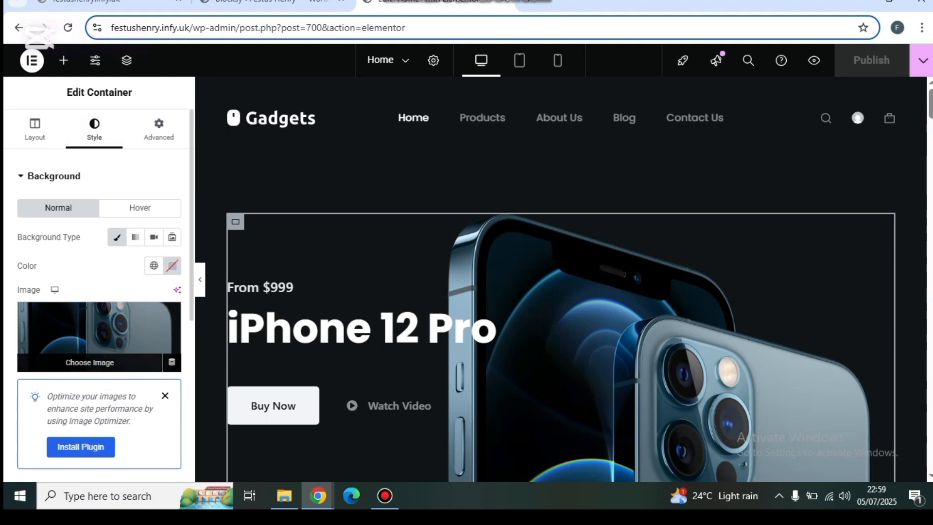
left_click(90, 362)
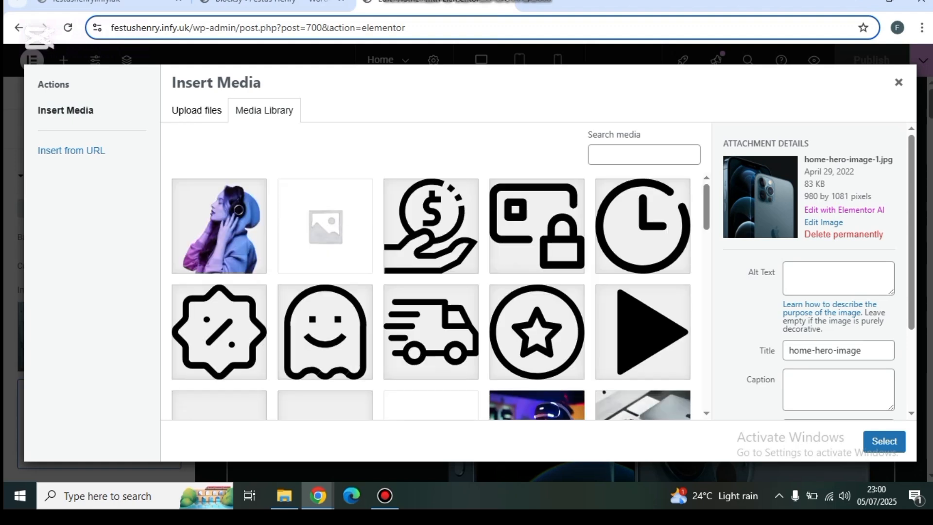
Step: Upload the Head_set_hero PNG from Downloads and set it as the hero background
left_click(196, 110)
left_click(539, 280)
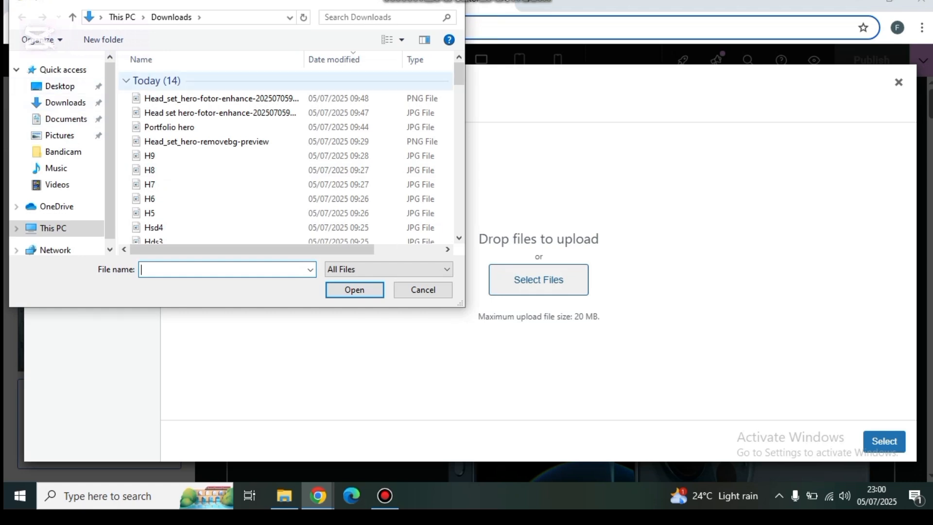
left_click(221, 99)
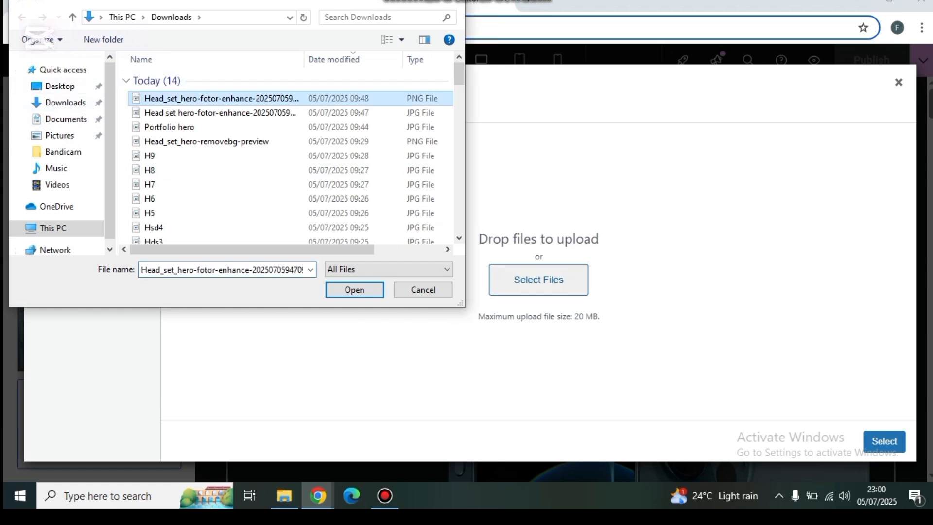
left_click(354, 290)
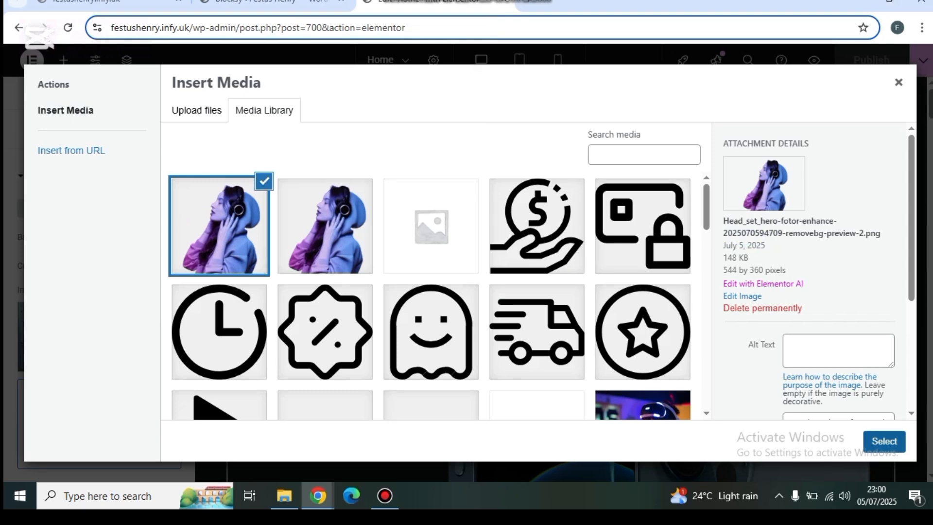
left_click(884, 441)
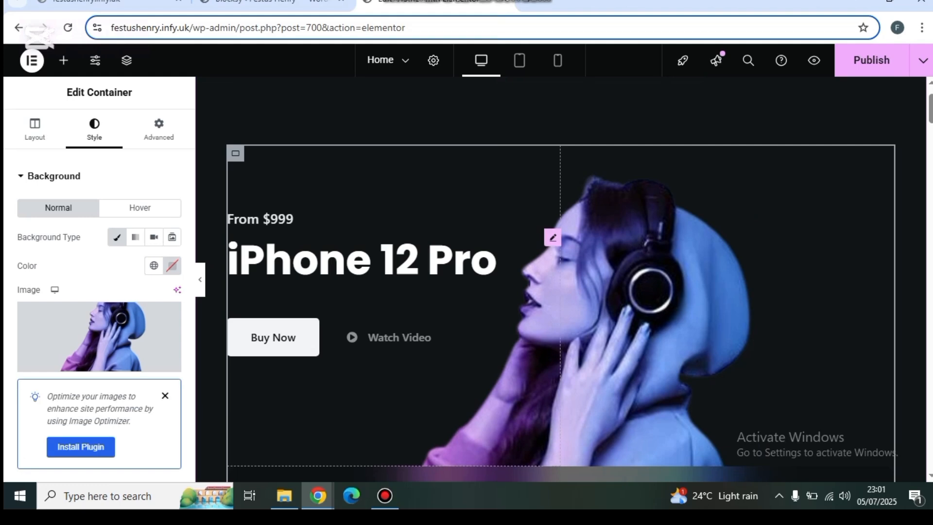
Step: Replace the 'iPhone 12 Pro' hero title with 'BEST HEADSET'
scroll(561, 280, "down", 2)
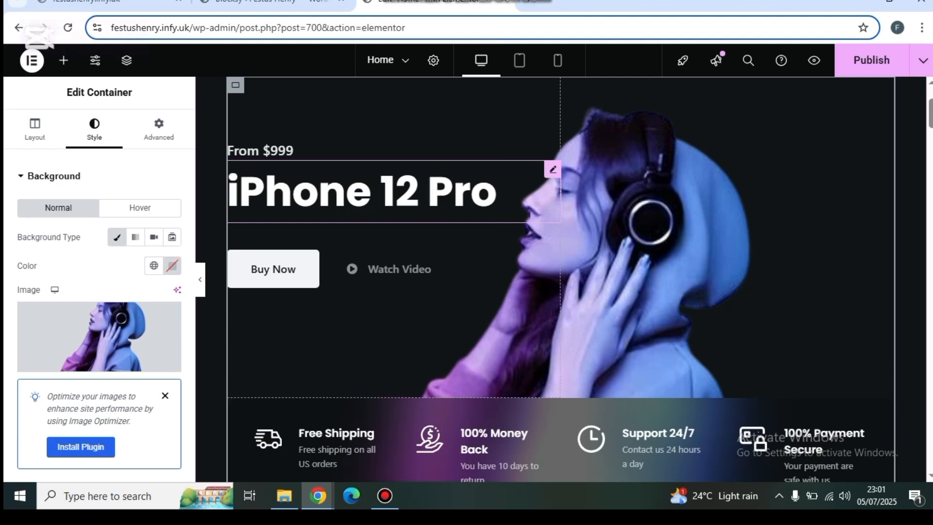
left_click(362, 192)
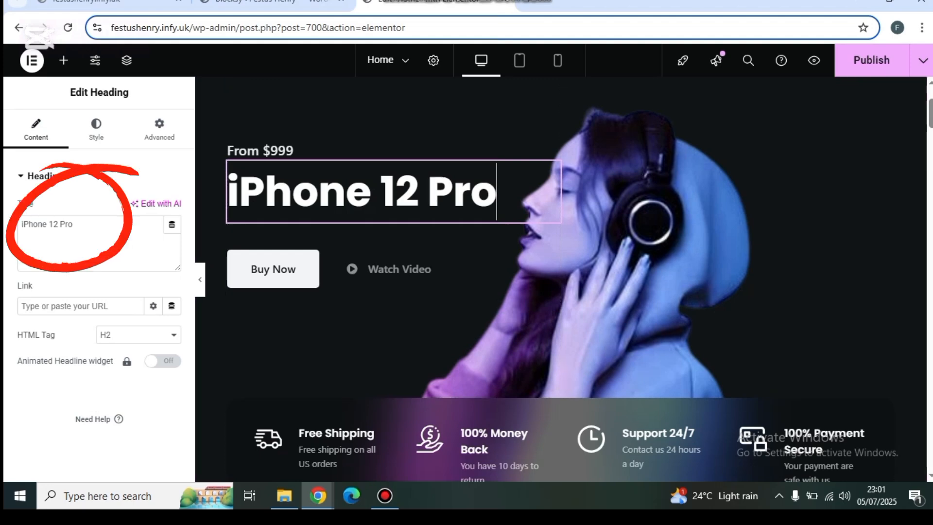
left_click(73, 224)
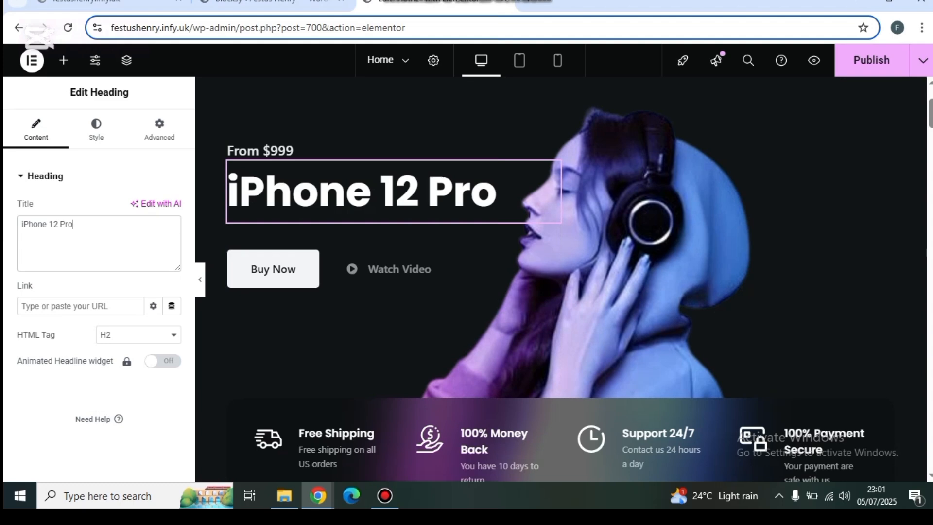
key("BackSpace")
key("BackSpace")
key("BackSpace")
key("BackSpace")
key("BackSpace")
key("BackSpace")
key("BackSpace")
key("BackSpace")
key("BackSpace")
key("BackSpace")
key("BackSpace")
key("BackSpace")
key("BackSpace")
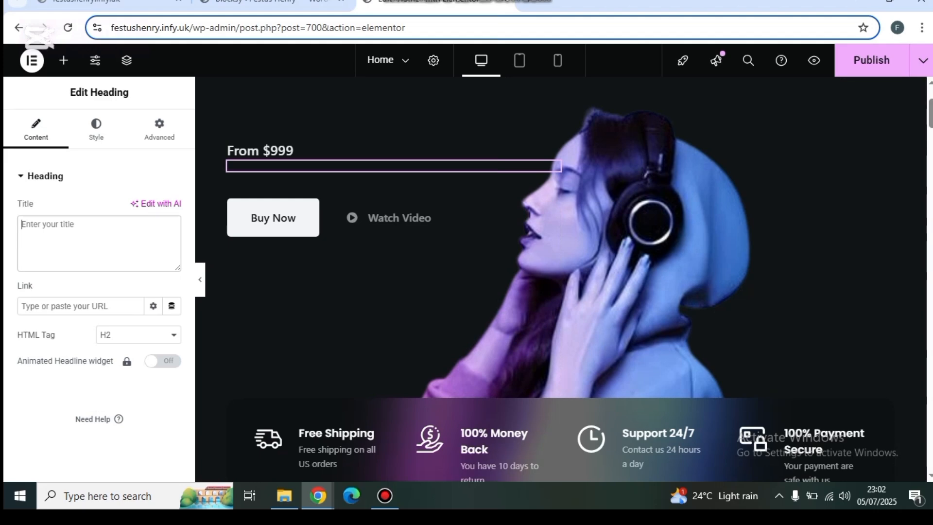
type("BEST HEADSET")
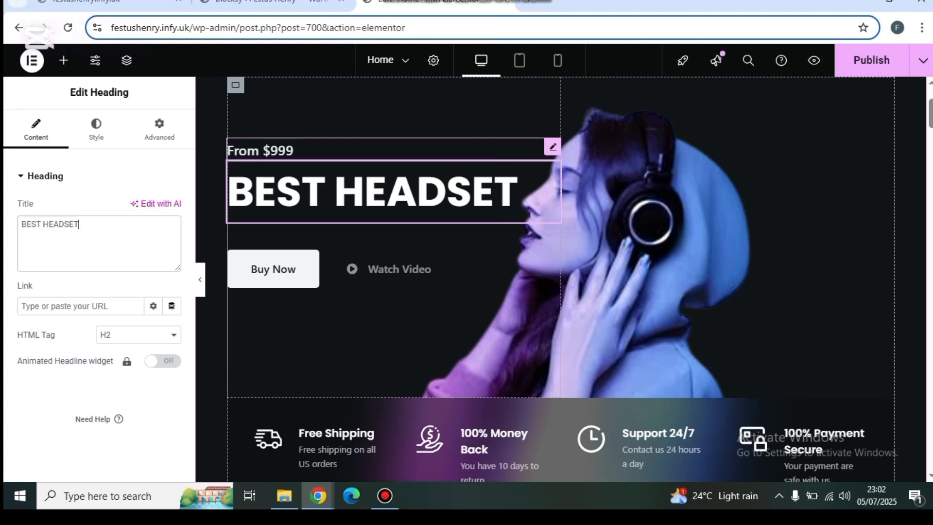
Step: Delete the 'From $999' text widget from the hero
right_click(248, 142)
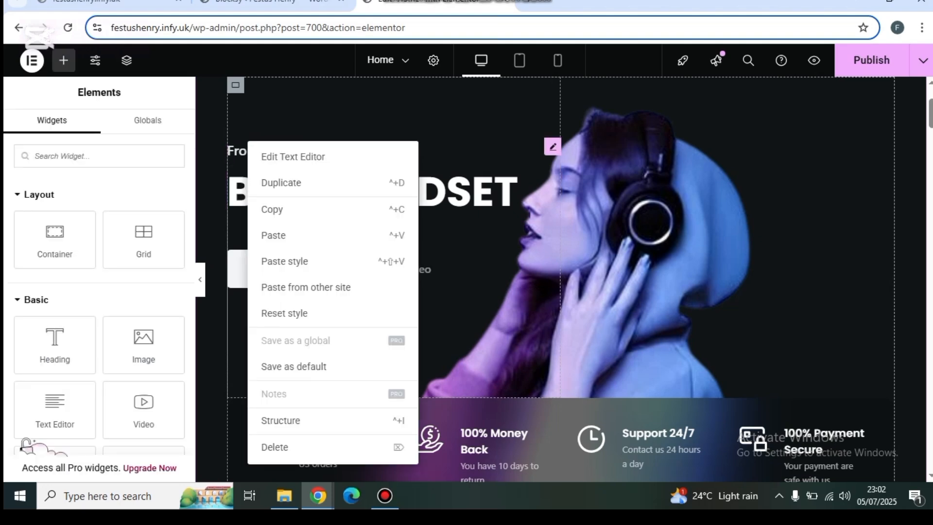
left_click(282, 447)
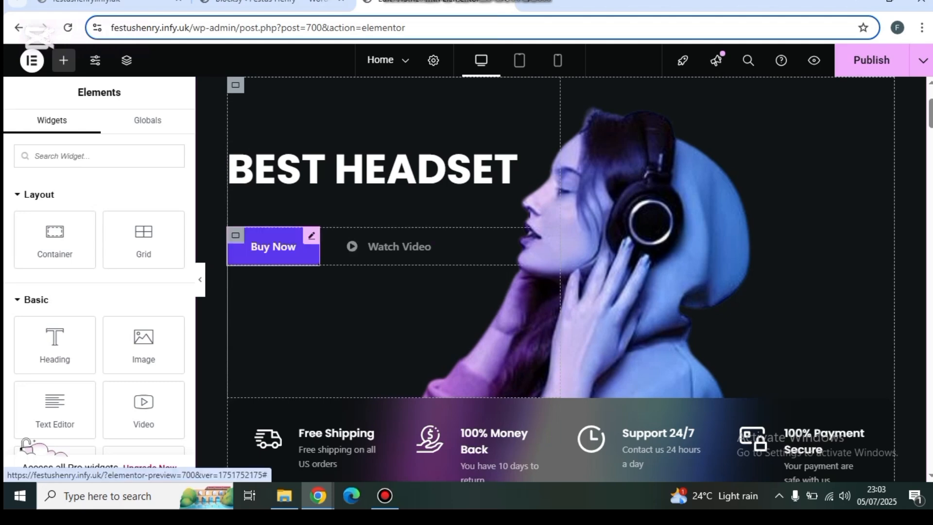
Step: Relabel the hero's Buy Now button to 'SHOP NOW' and point its link at a site page
left_click(275, 247)
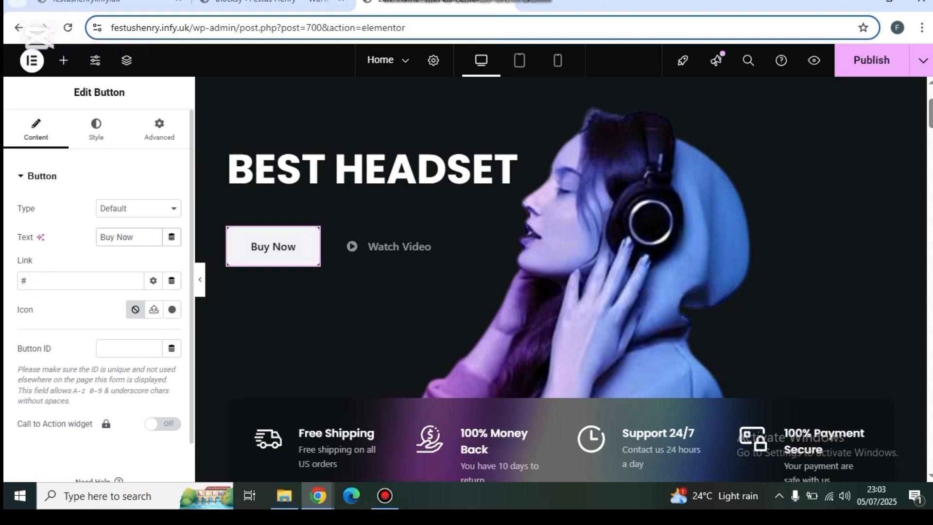
key("BackSpace")
key("BackSpace")
key("BackSpace")
key("BackSpace")
key("BackSpace")
key("BackSpace")
key("BackSpace")
type("SHOP NOW")
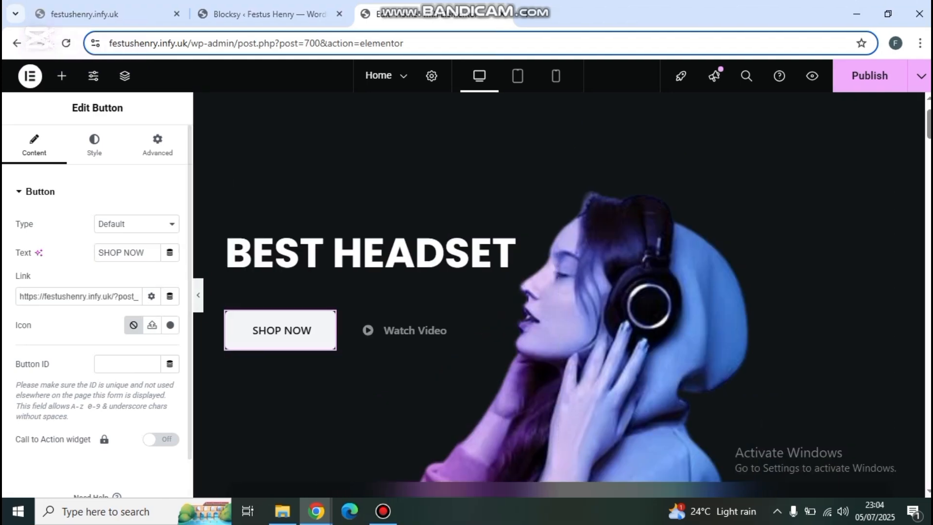
scroll(559, 291, "down", 2)
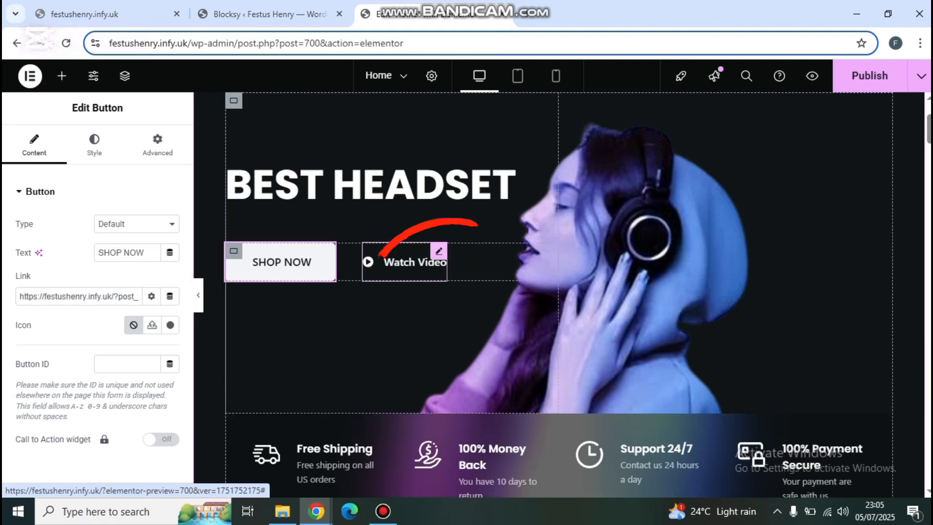
Step: Delete the Watch Video button from the hero via its context menu
right_click(421, 262)
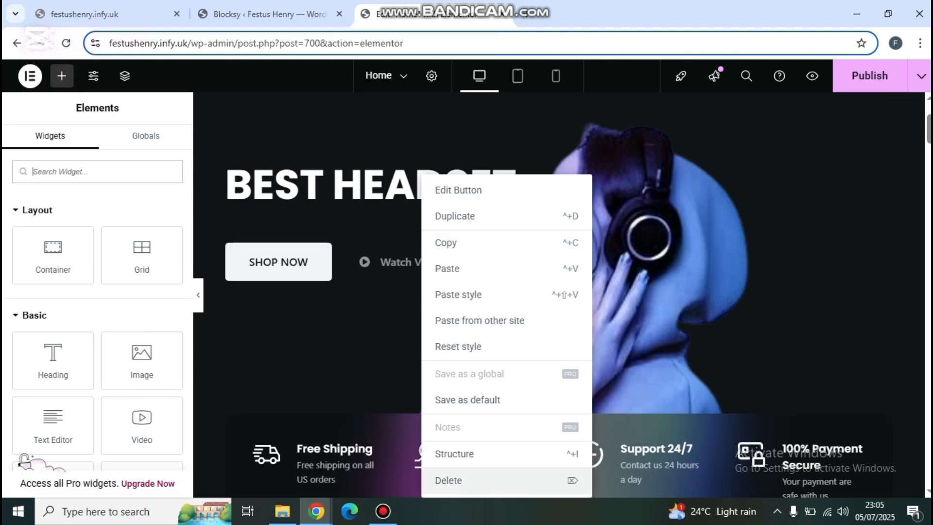
left_click(448, 480)
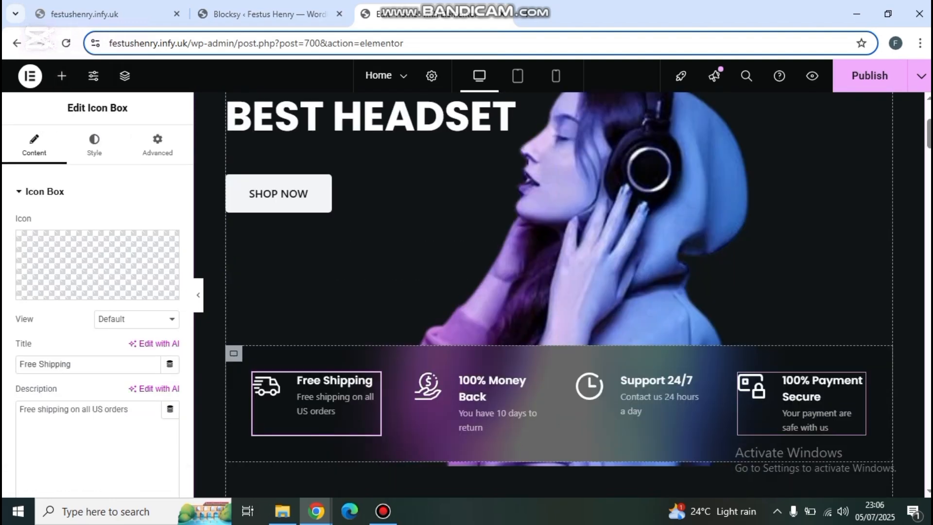
scroll(559, 292, "down", 4)
scroll(558, 291, "up", 1)
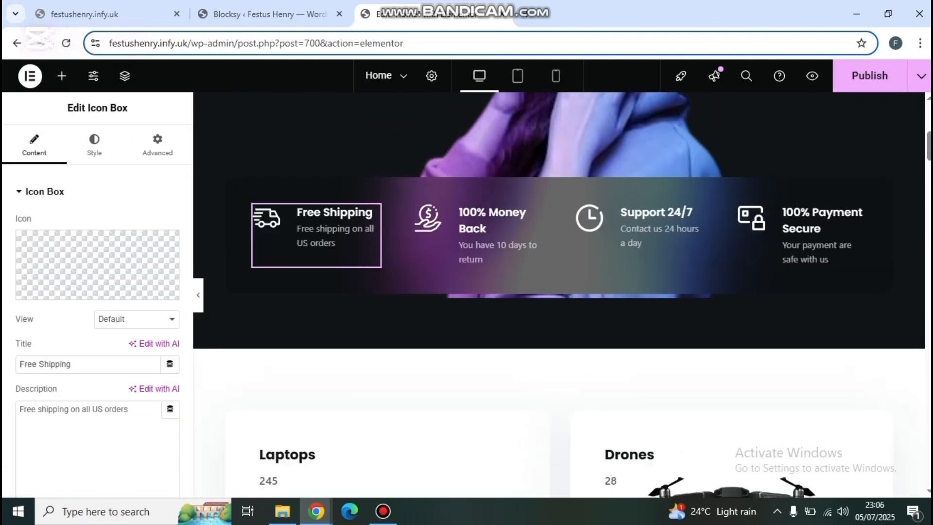
scroll(559, 292, "up", 7)
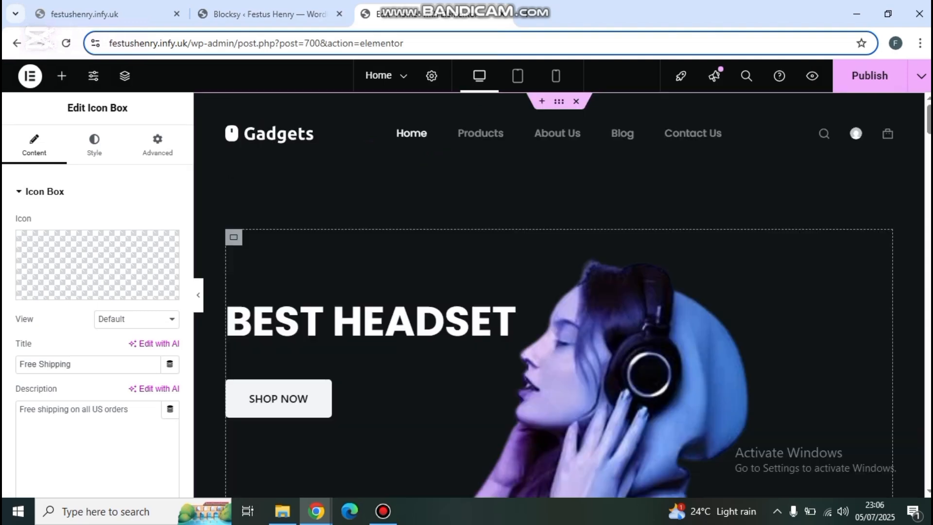
scroll(559, 291, "down", 3)
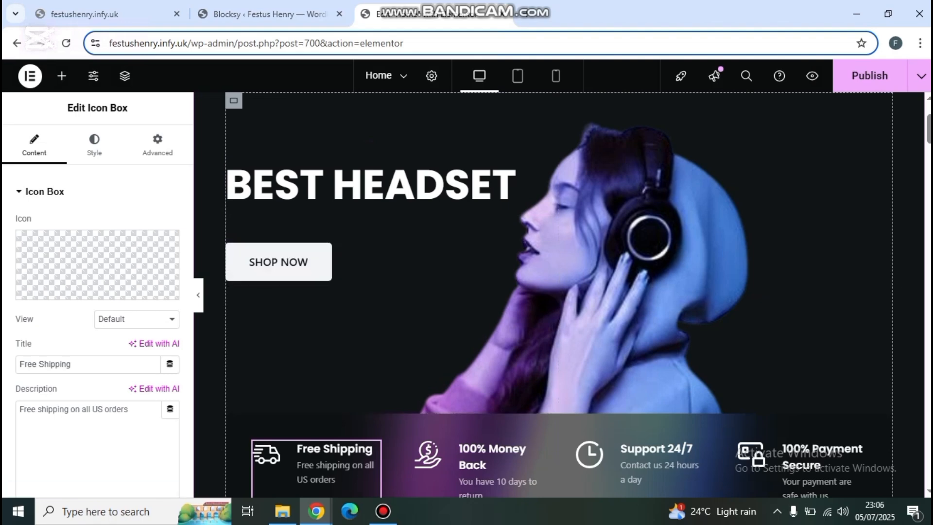
scroll(559, 292, "down", 3)
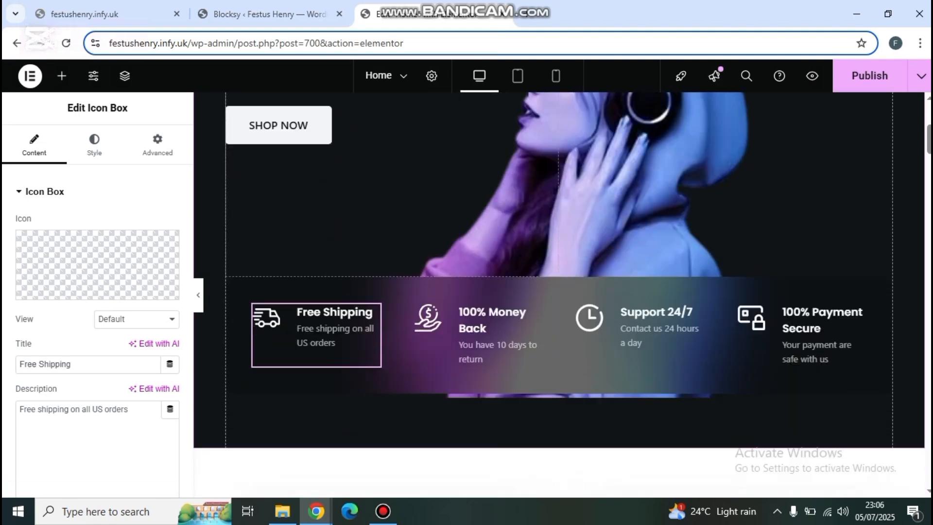
scroll(559, 292, "down", 12)
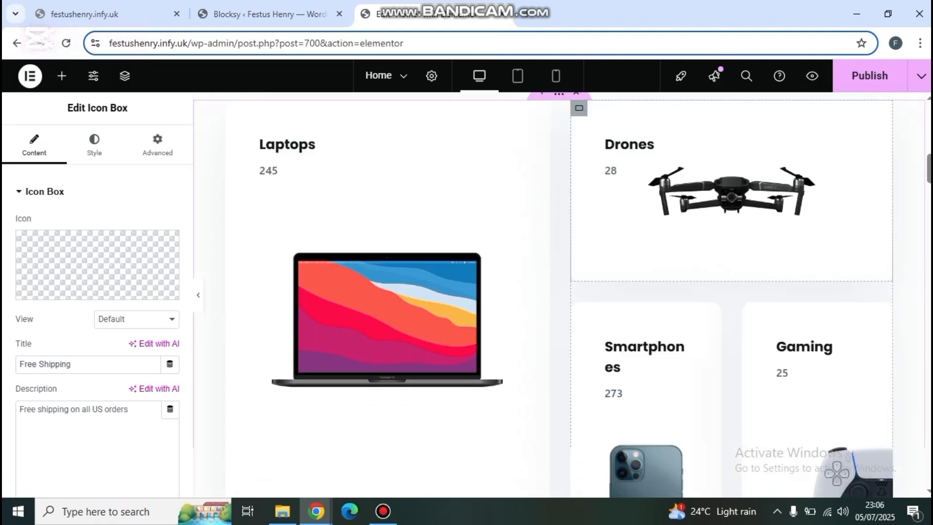
scroll(559, 291, "up", 5)
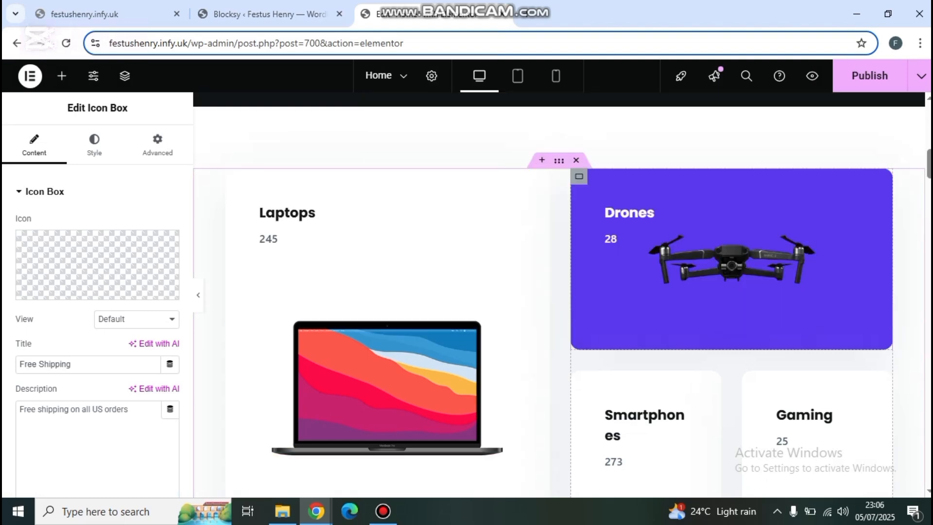
scroll(558, 292, "down", 8)
scroll(559, 292, "down", 4)
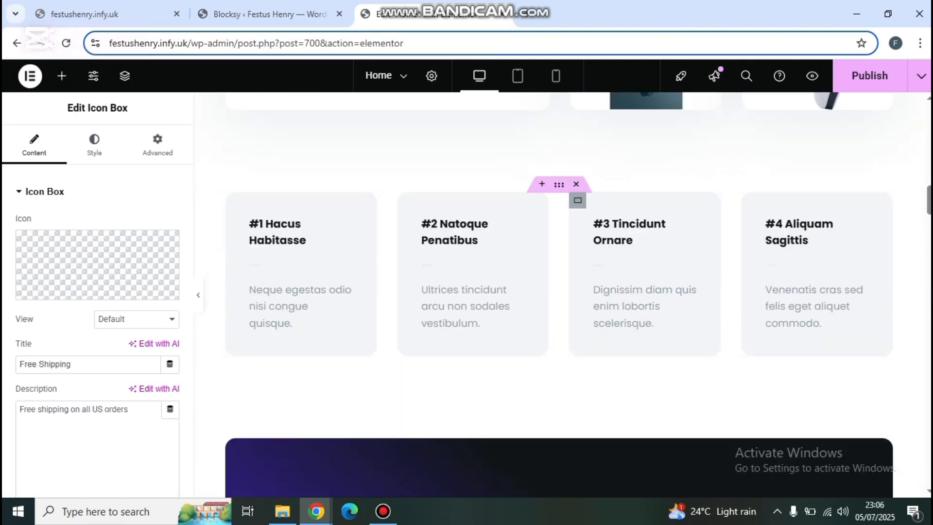
scroll(559, 291, "up", 3)
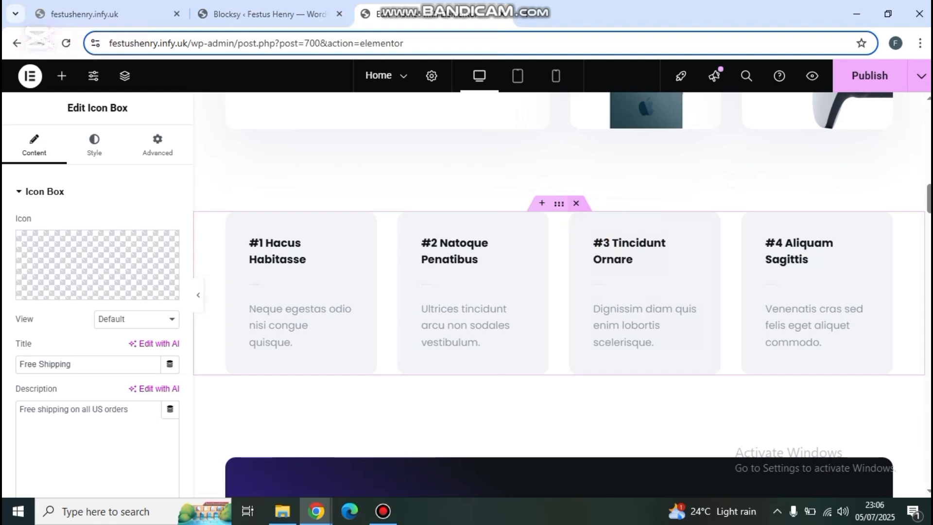
left_click(576, 203)
scroll(558, 295, "up", 11)
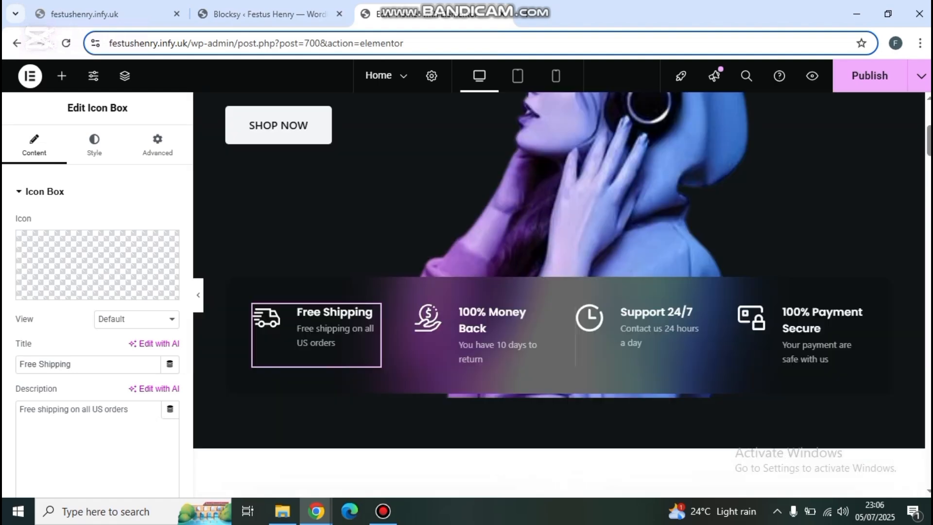
scroll(559, 294, "down", 6)
scroll(559, 294, "down", 5)
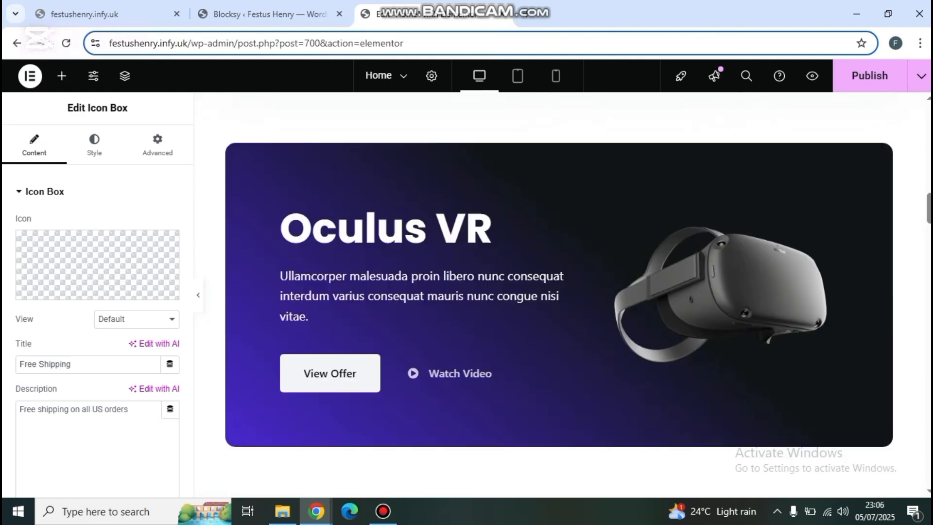
scroll(558, 295, "down", 7)
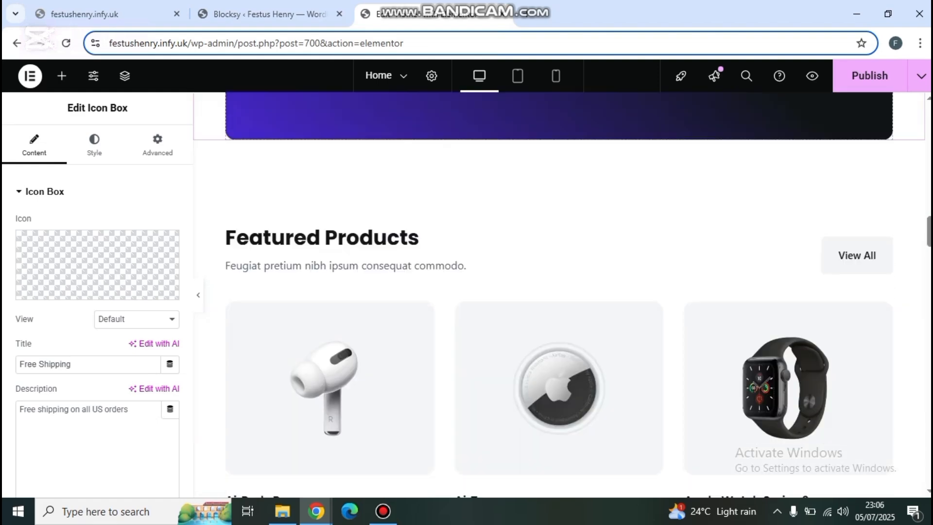
scroll(559, 295, "down", 20)
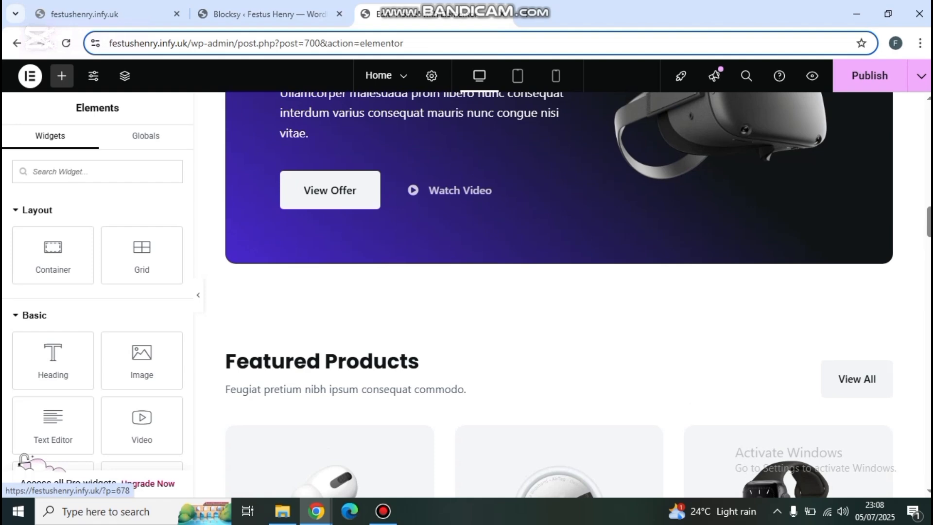
scroll(559, 295, "up", 15)
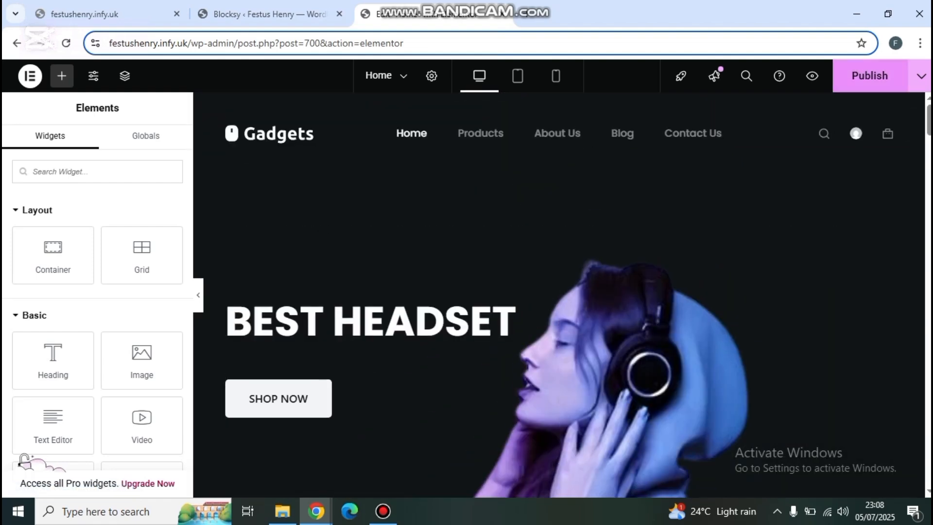
Step: Publish the updated home page and return to the admin Pages list
left_click(857, 80)
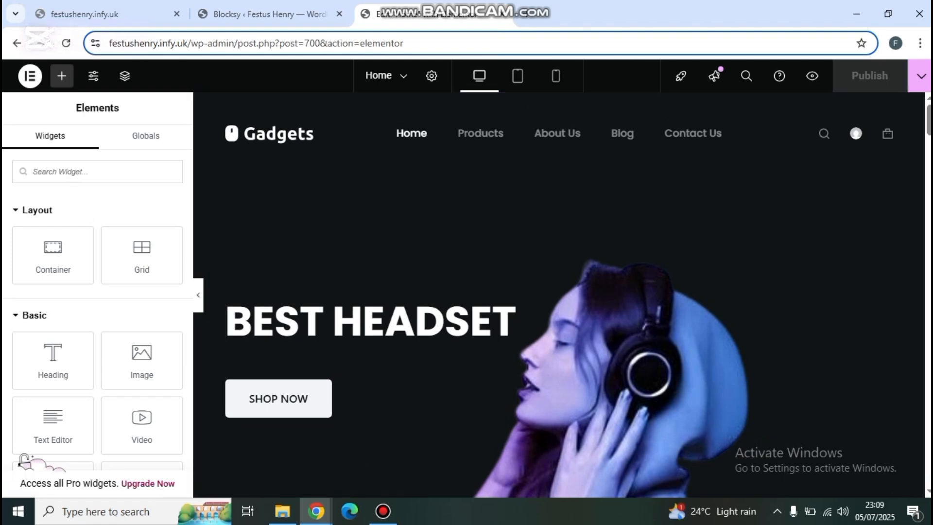
left_click(17, 43)
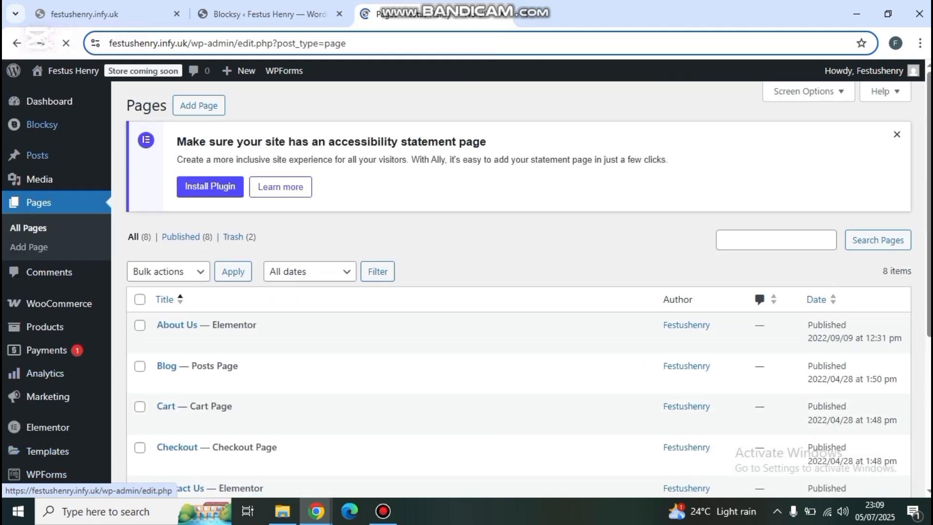
Step: Open Products > All Products and look over the nine demo products
mouse_move(44, 327)
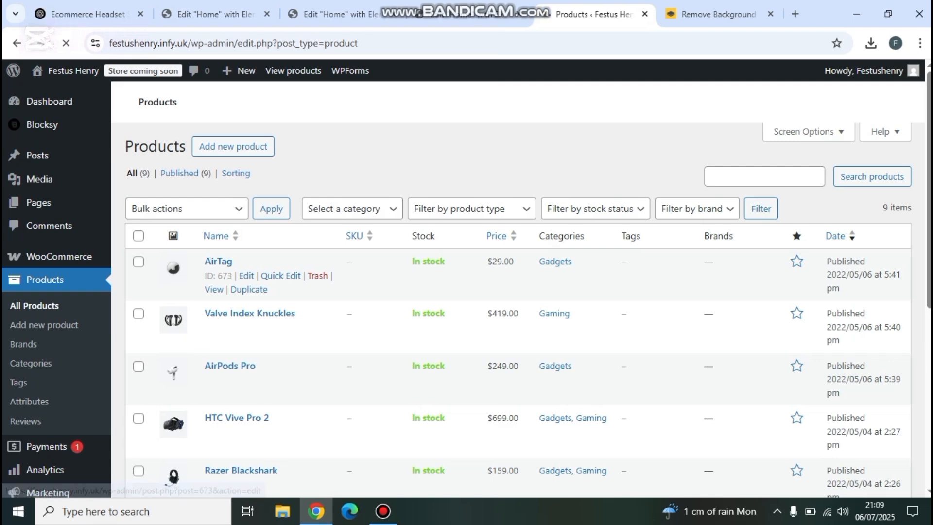
scroll(340, 268, "down", 6)
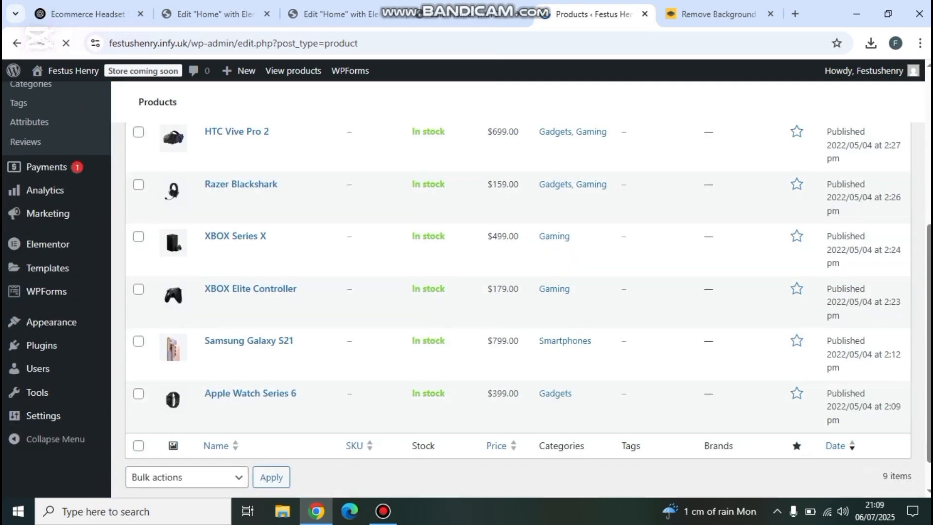
scroll(518, 311, "up", 6)
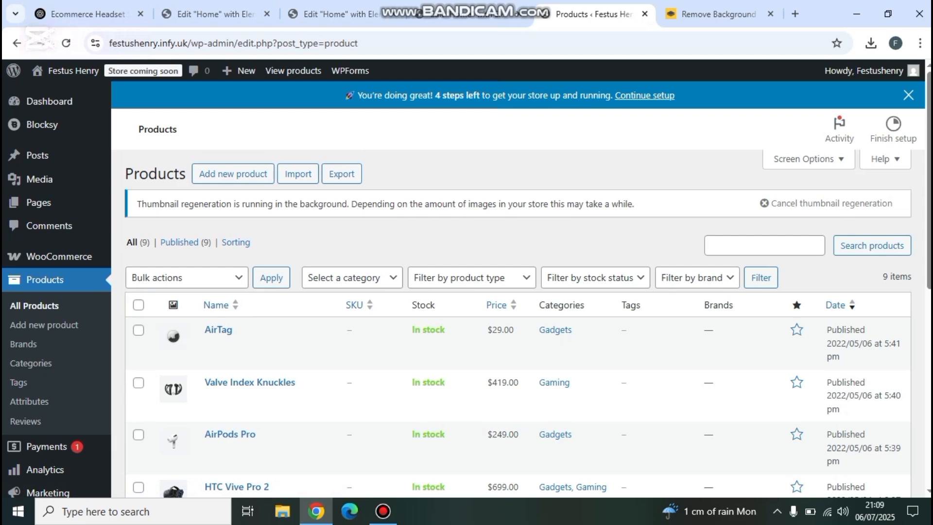
Step: Select all nine demo products and bulk-move them to the Trash
left_click(138, 304)
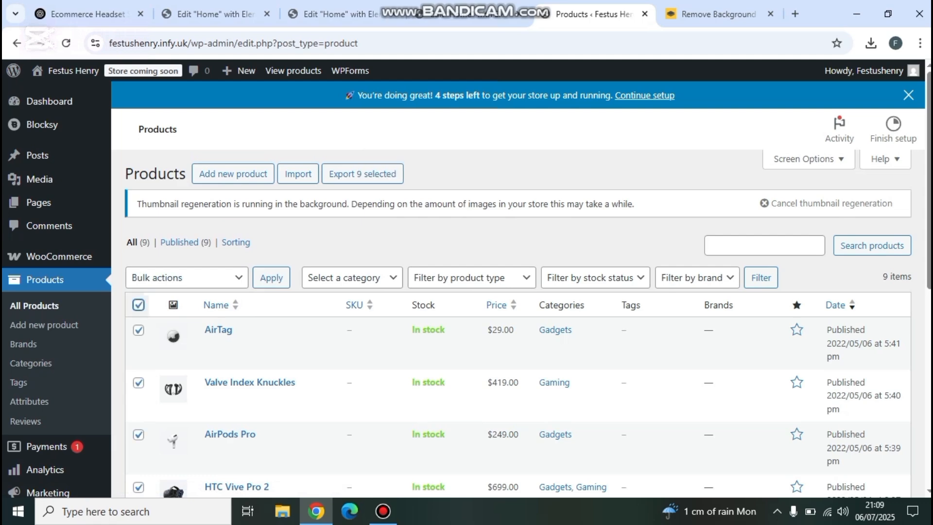
scroll(139, 304, "down", 4)
scroll(527, 323, "down", 3)
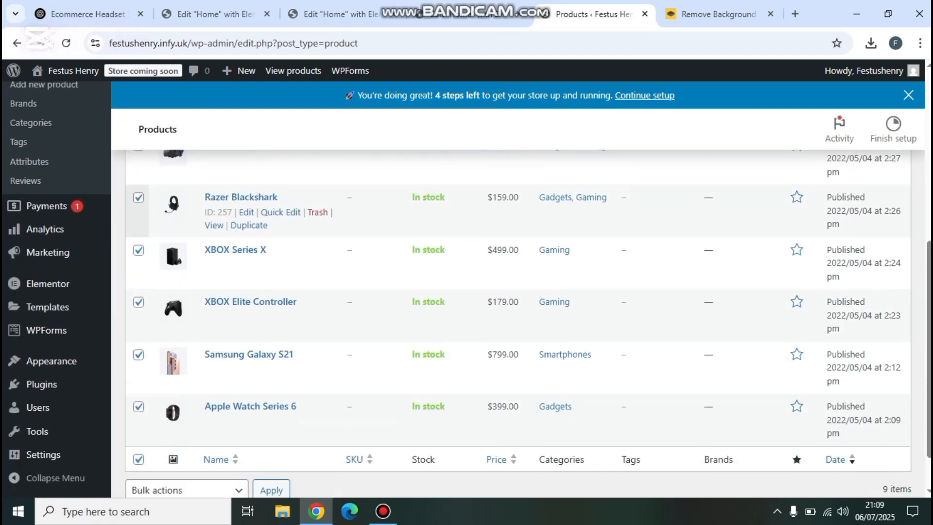
scroll(528, 324, "up", 8)
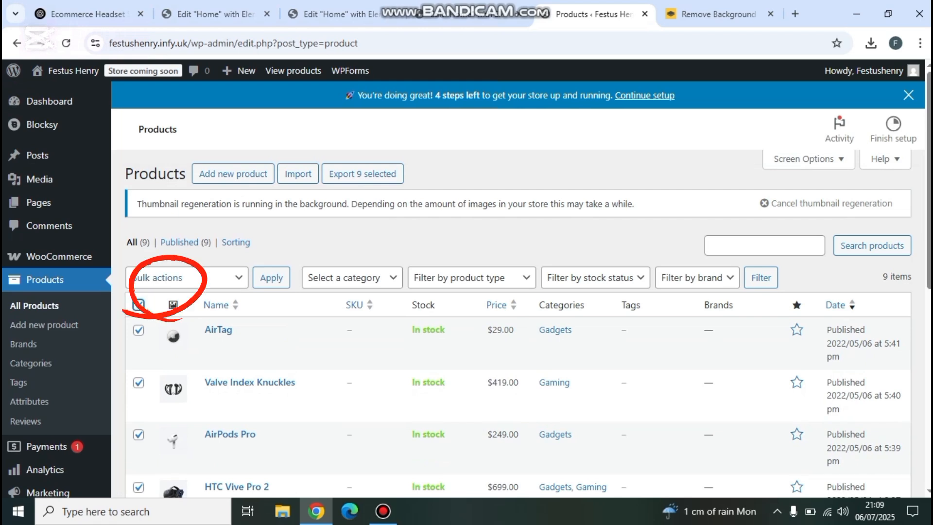
left_click(187, 278)
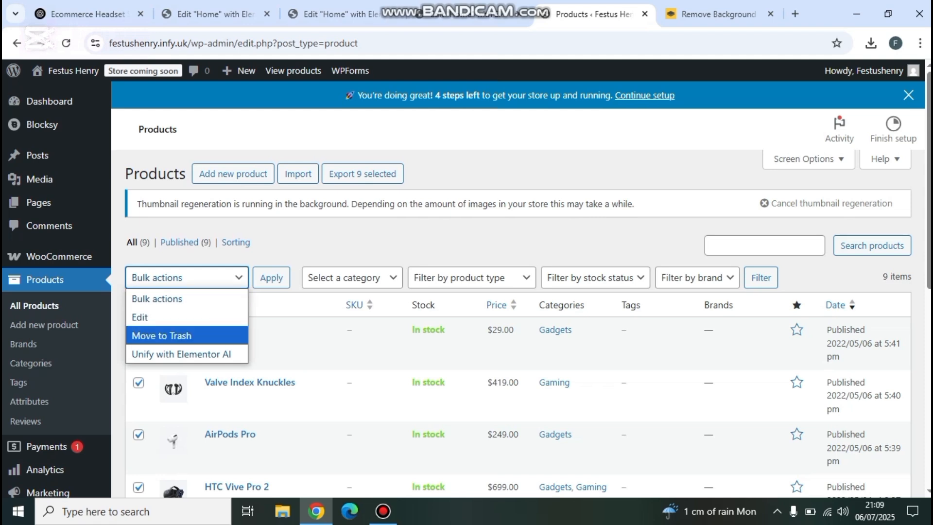
left_click(162, 335)
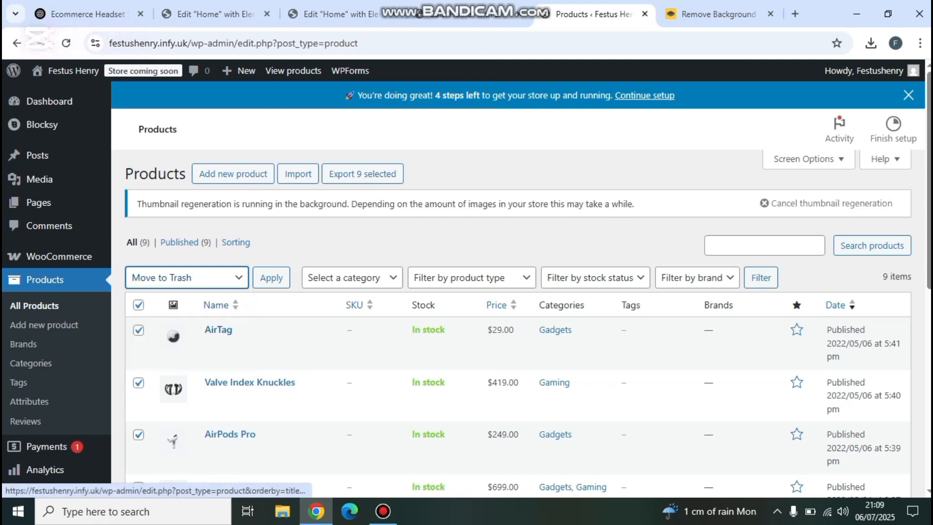
left_click(271, 277)
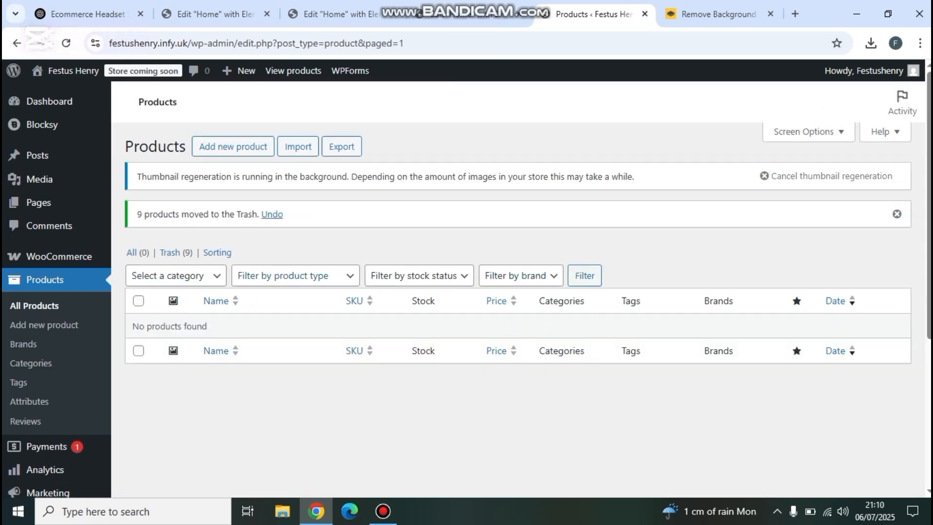
scroll(486, 282, "down", 3)
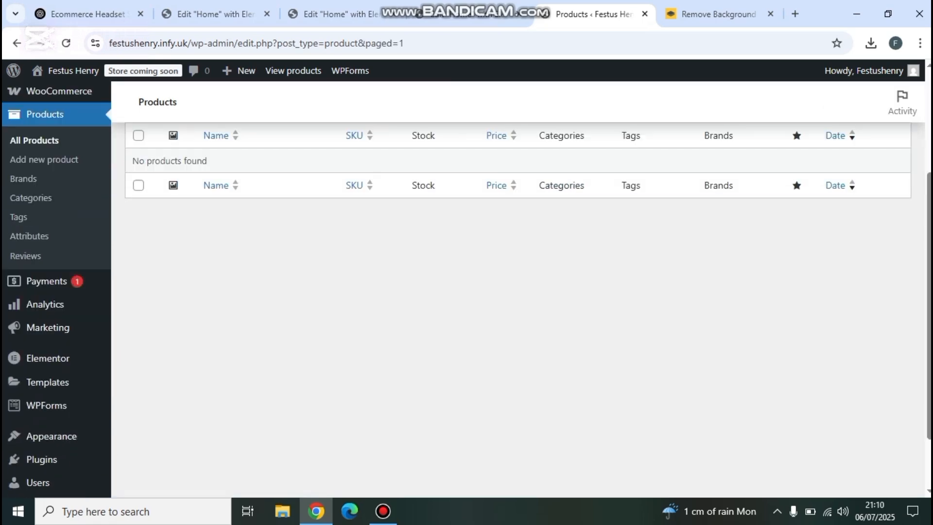
scroll(486, 282, "up", 3)
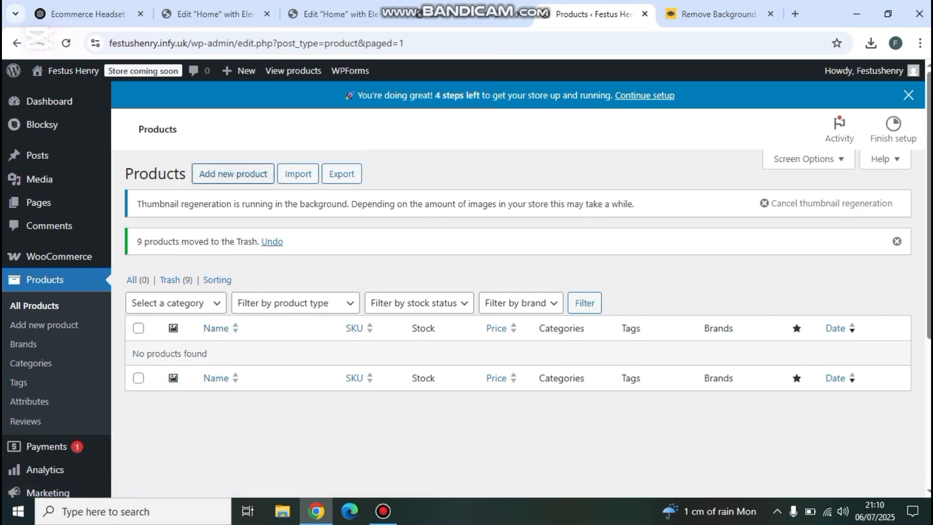
Step: Create a new product named 'Headset 1' and scroll down to its Product data box
left_click(232, 174)
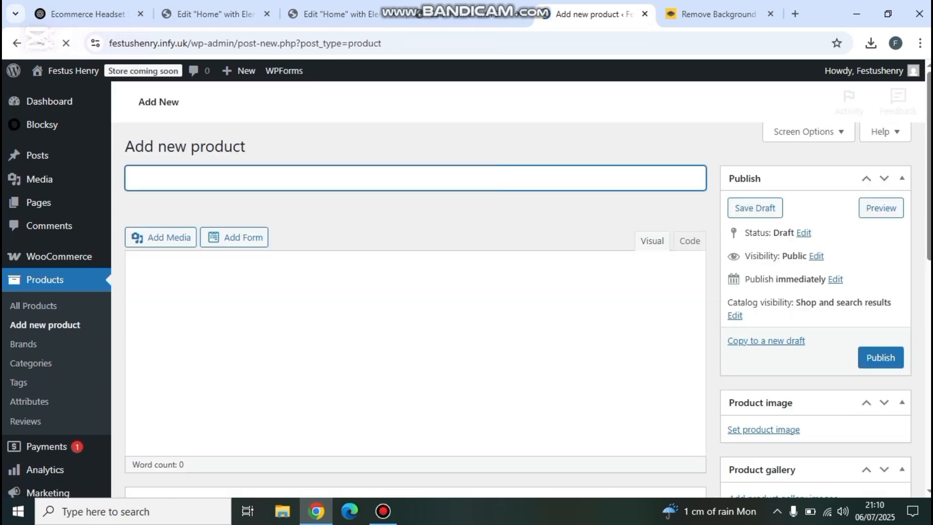
scroll(467, 292, "down", 5)
scroll(416, 311, "up", 3)
scroll(416, 311, "down", 3)
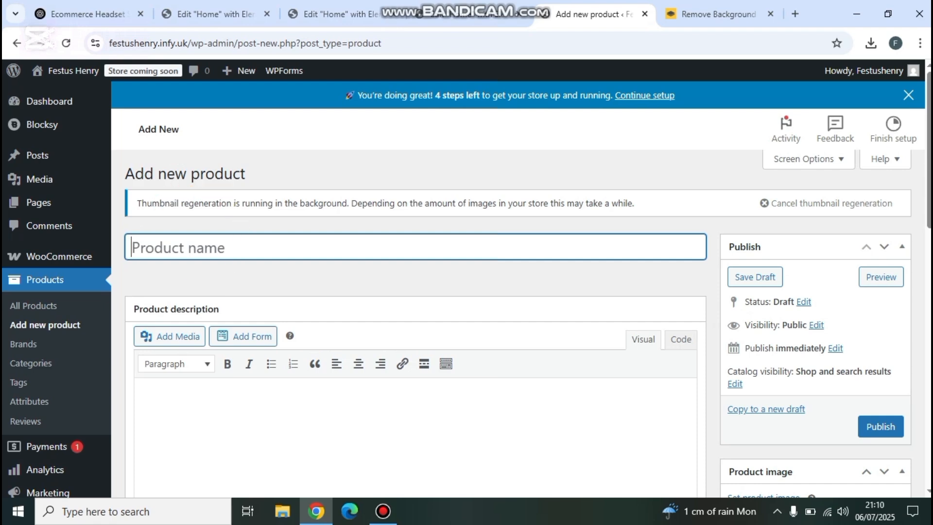
type("Headset 1")
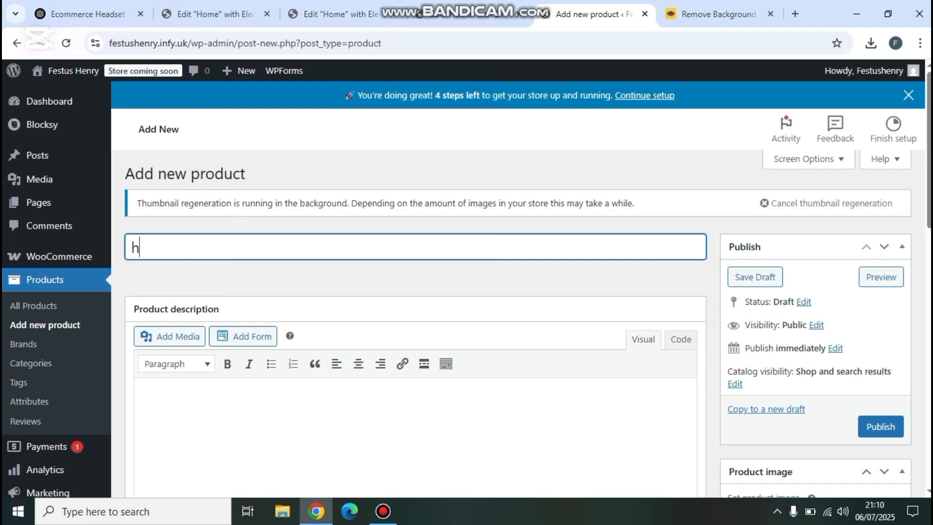
scroll(518, 316, "down", 3)
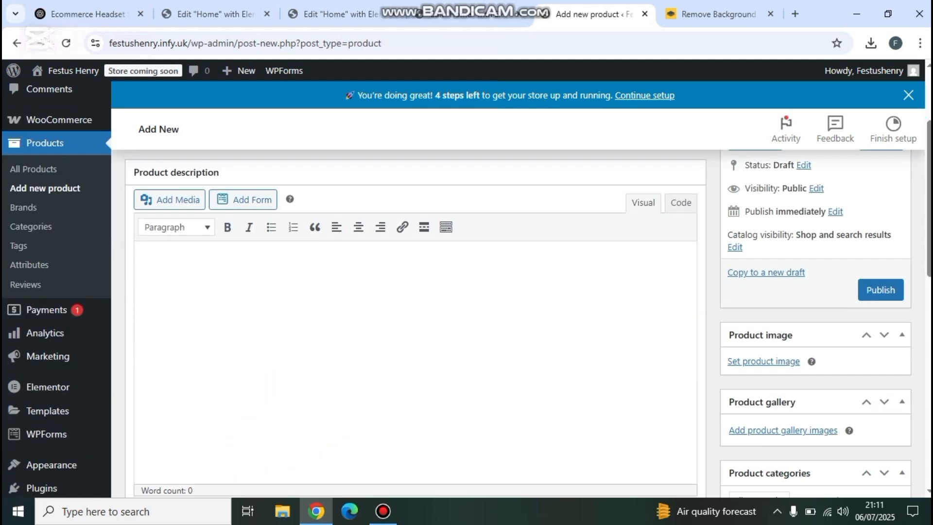
scroll(415, 321, "down", 3)
scroll(415, 320, "up", 3)
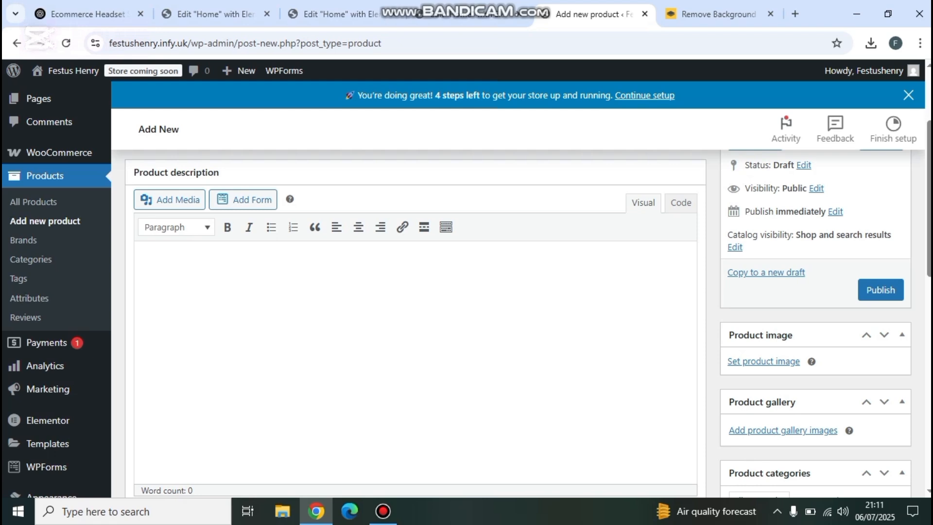
scroll(160, 226, "down", 5)
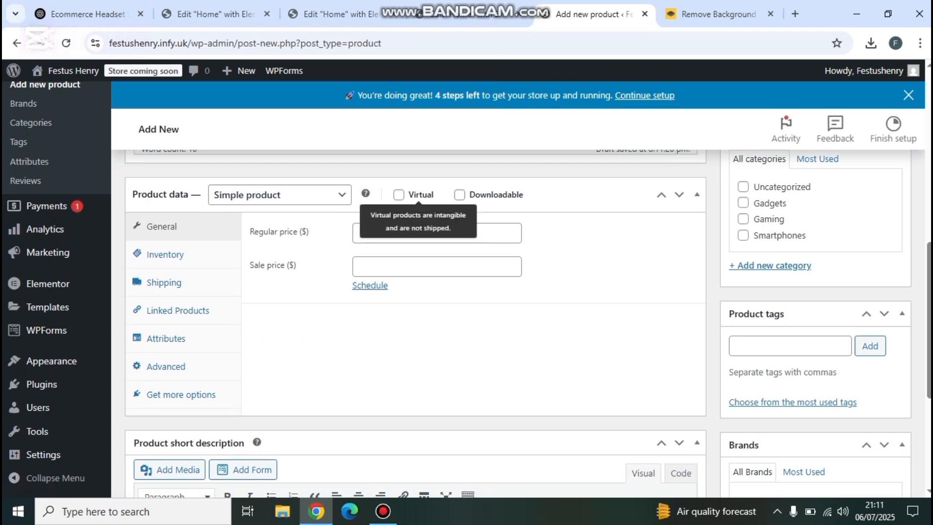
Step: Mark Headset 1 as Virtual with regular price 150 and sale price 100
left_click(399, 194)
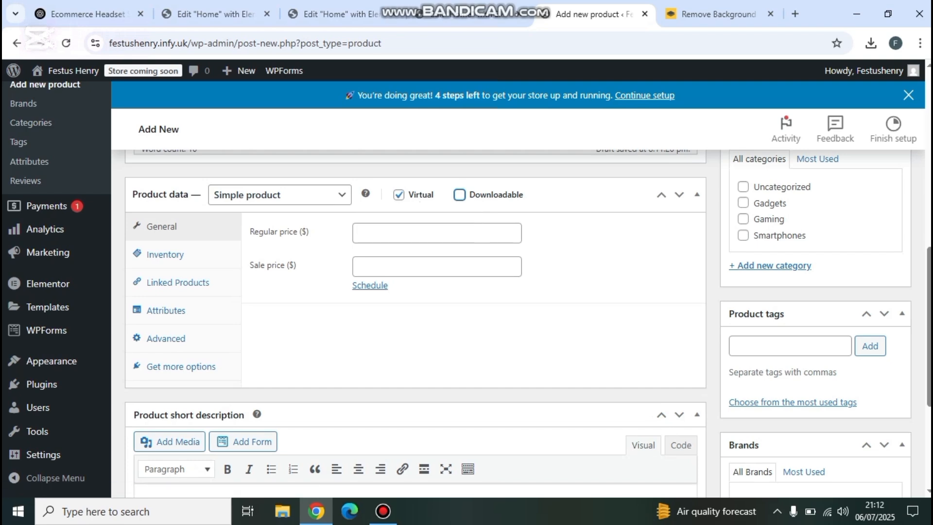
left_click(437, 233)
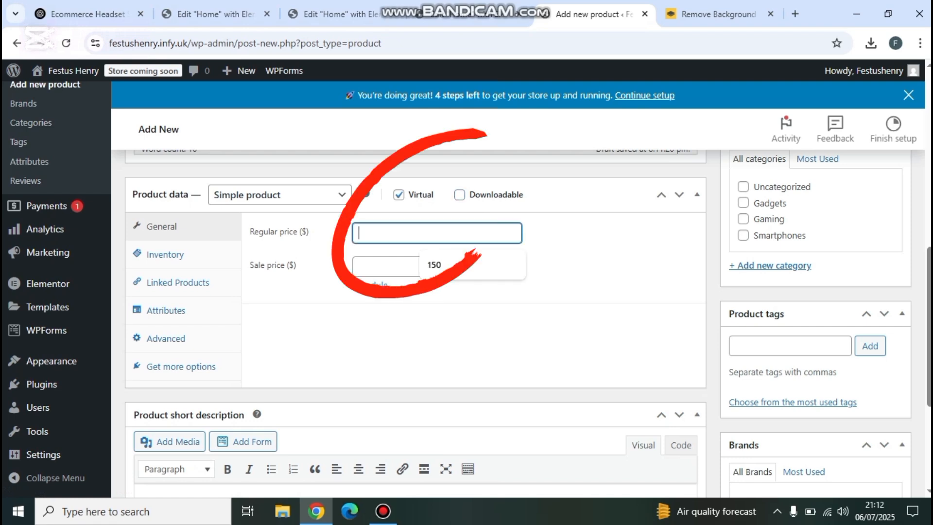
key("Return")
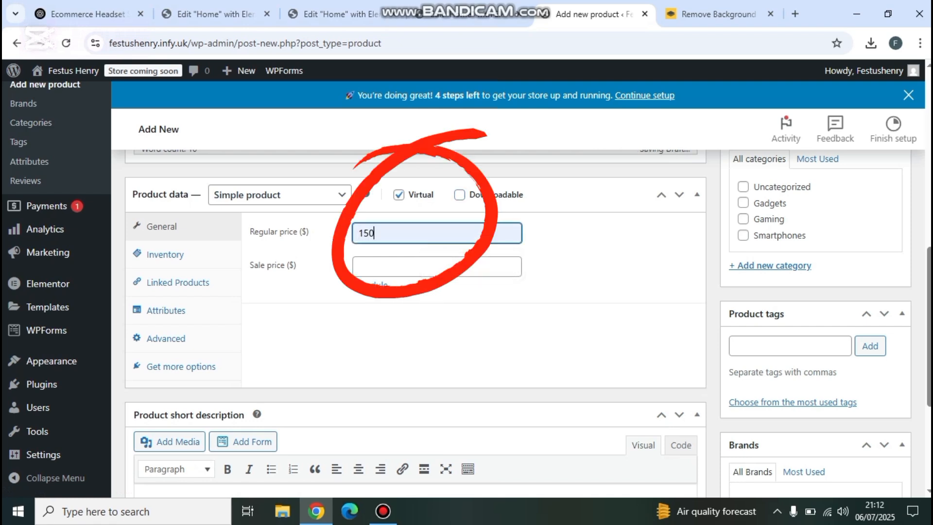
left_click(445, 267)
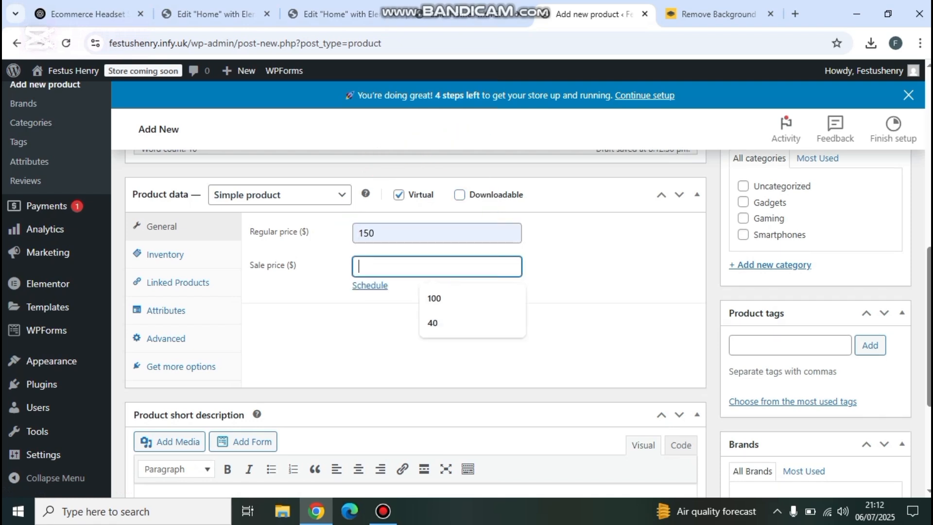
key("Return")
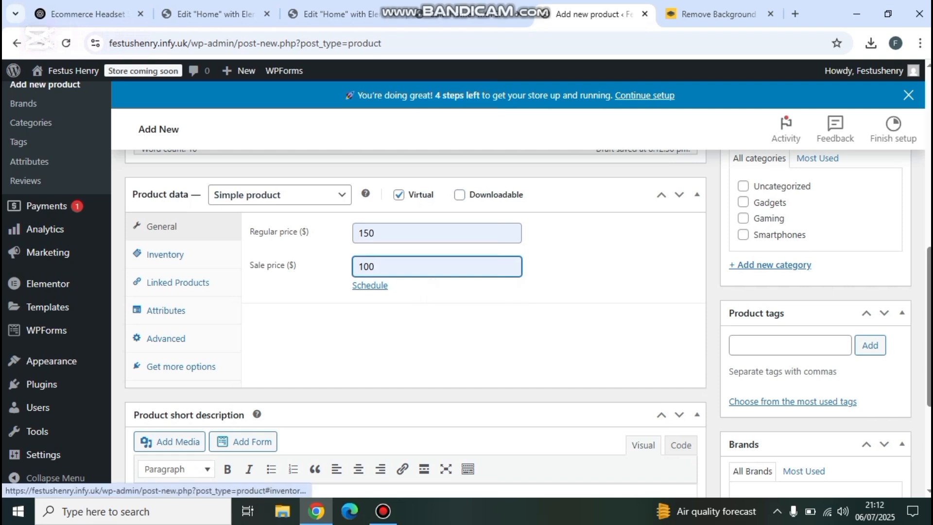
left_click(389, 341)
scroll(389, 340, "down", 1)
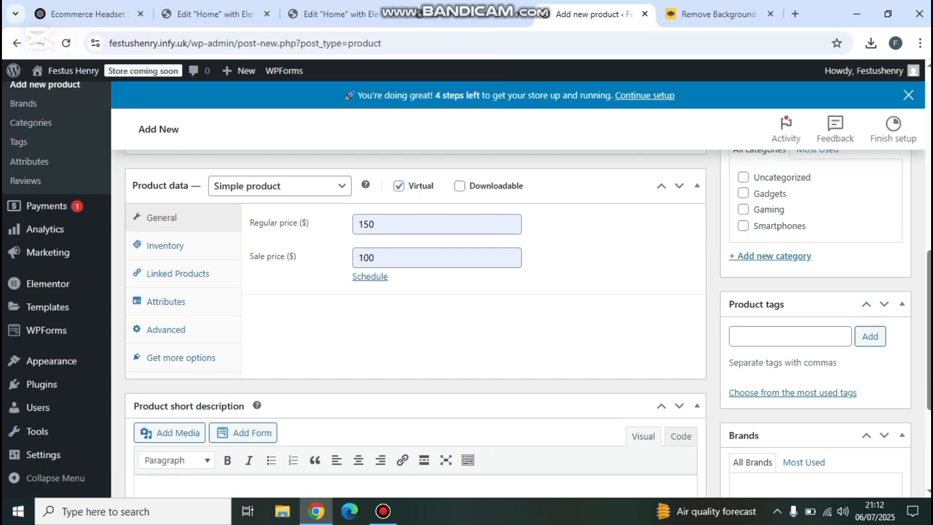
scroll(381, 292, "up", 10)
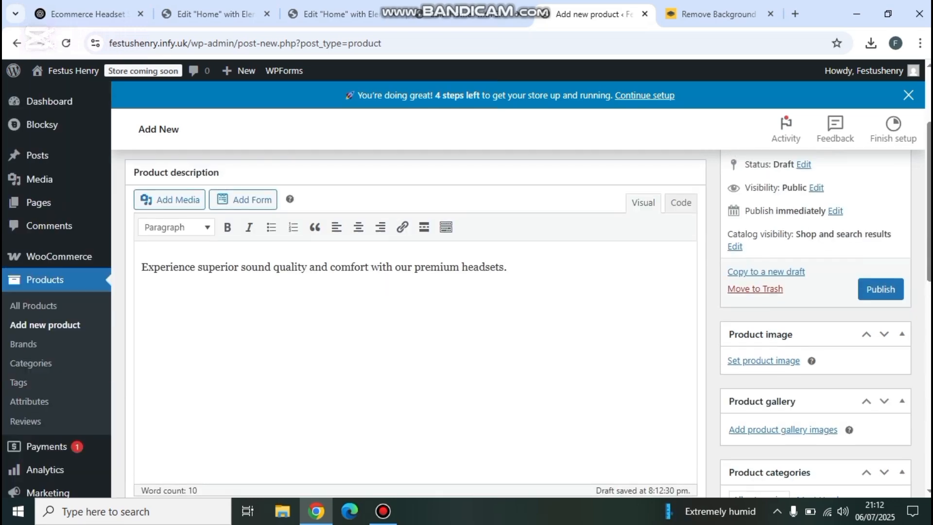
scroll(416, 320, "down", 3)
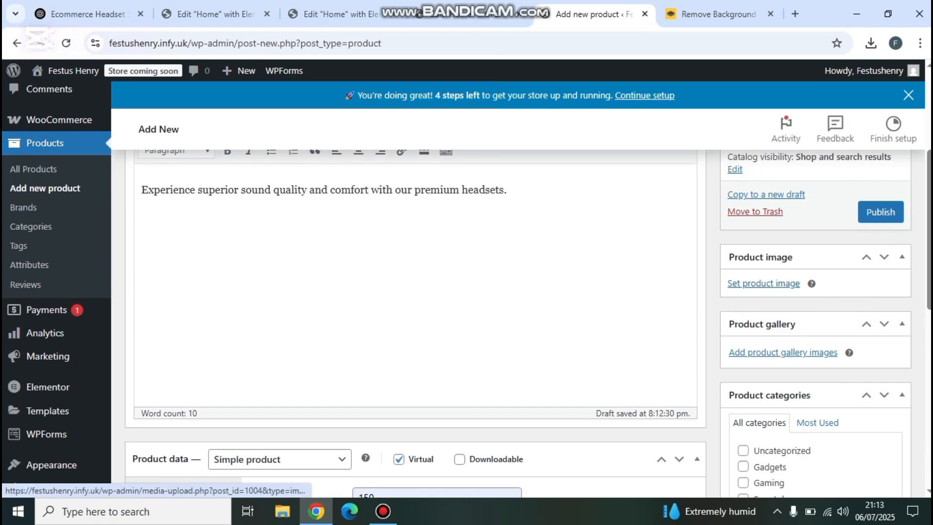
Step: Upload the H8 photo from Downloads and set it as the product image
left_click(764, 283)
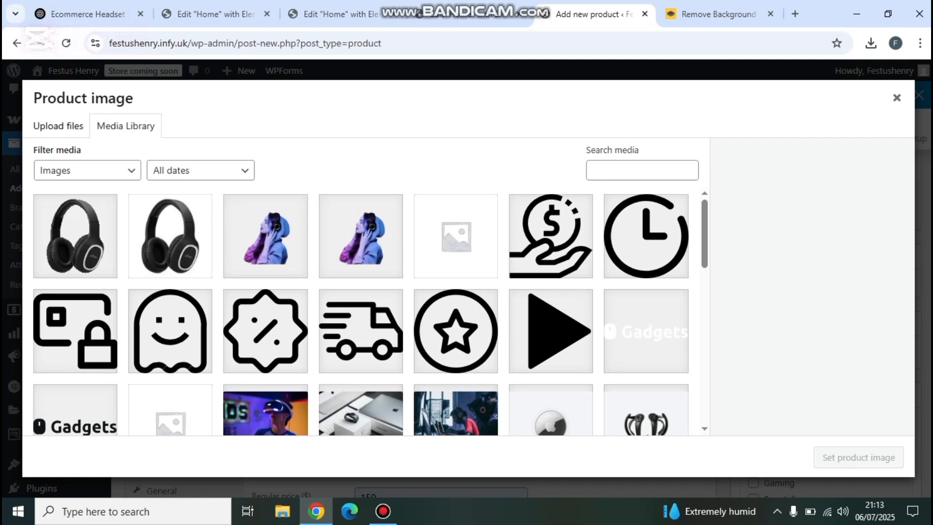
left_click(58, 126)
left_click(468, 300)
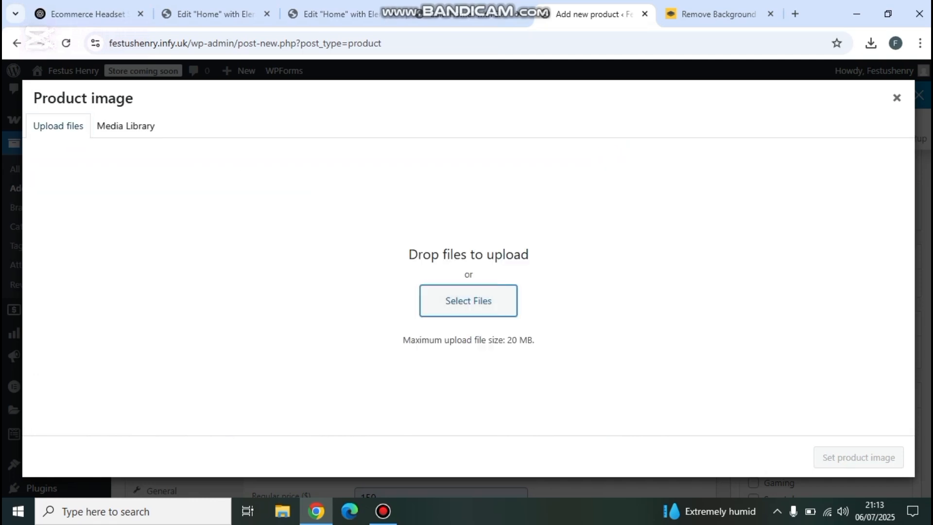
left_click(445, 305)
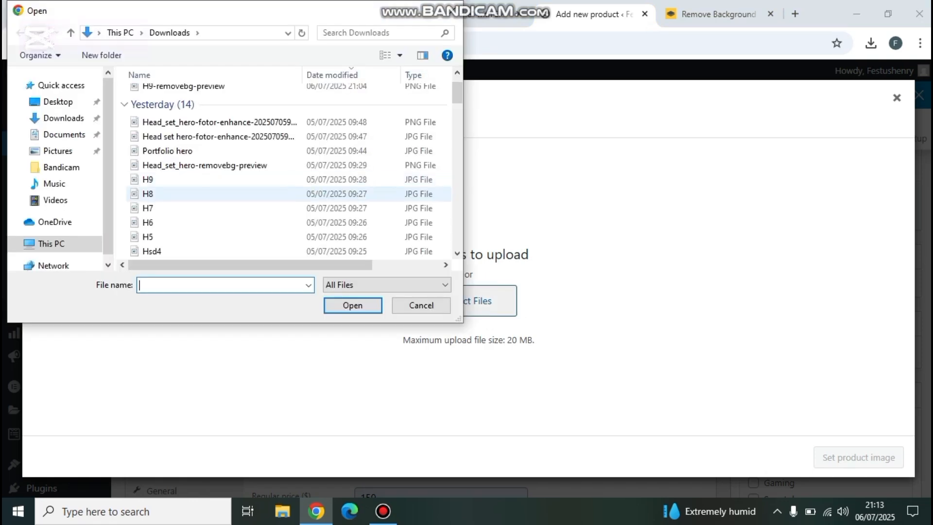
left_click(148, 194)
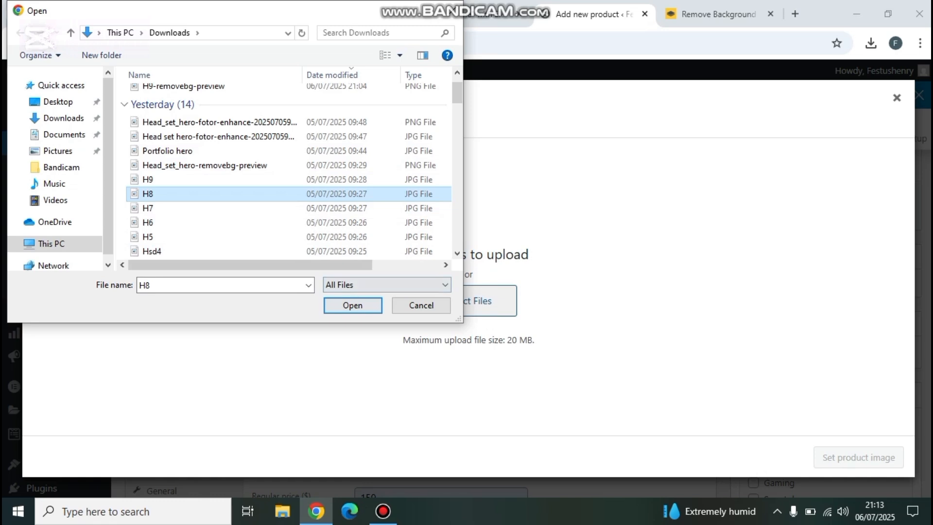
left_click(353, 306)
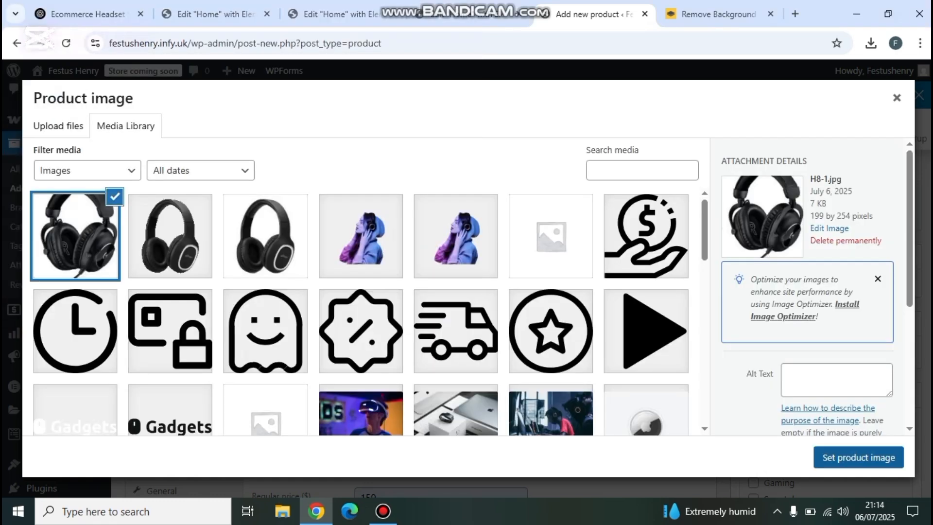
left_click(880, 457)
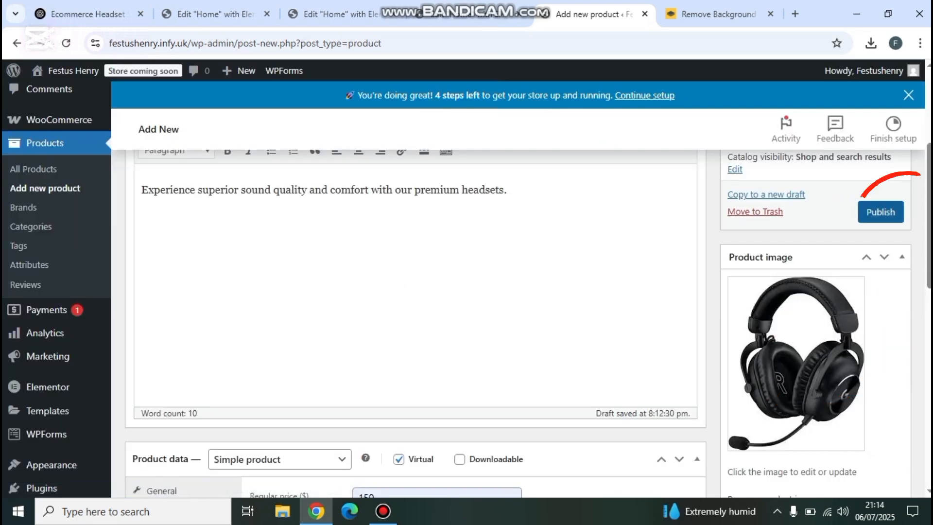
Step: Publish Headset 1 and check its Published status and image on the Edit product page
left_click(880, 212)
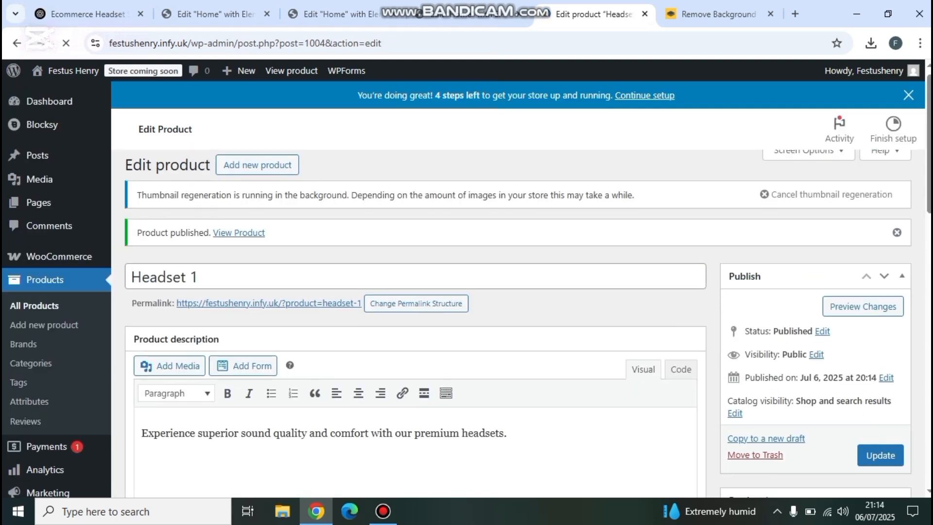
scroll(519, 292, "down", 3)
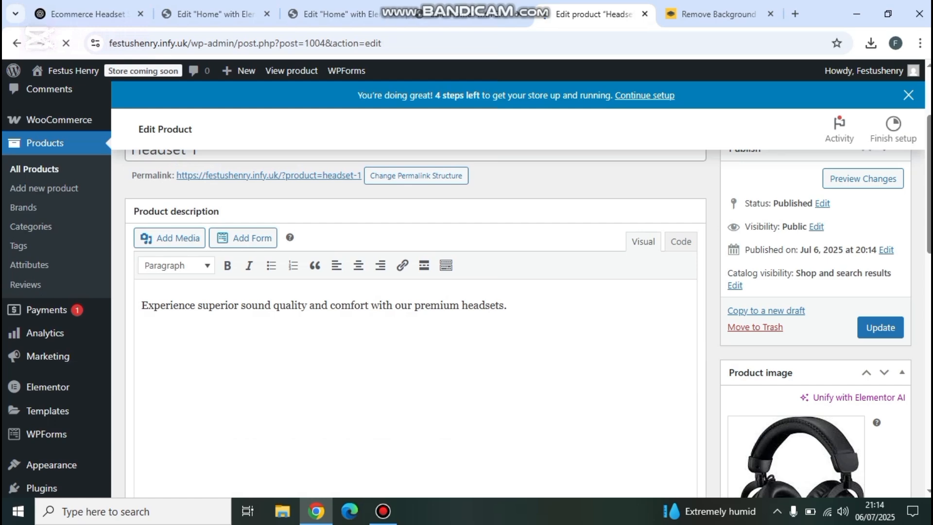
scroll(797, 423, "down", 2)
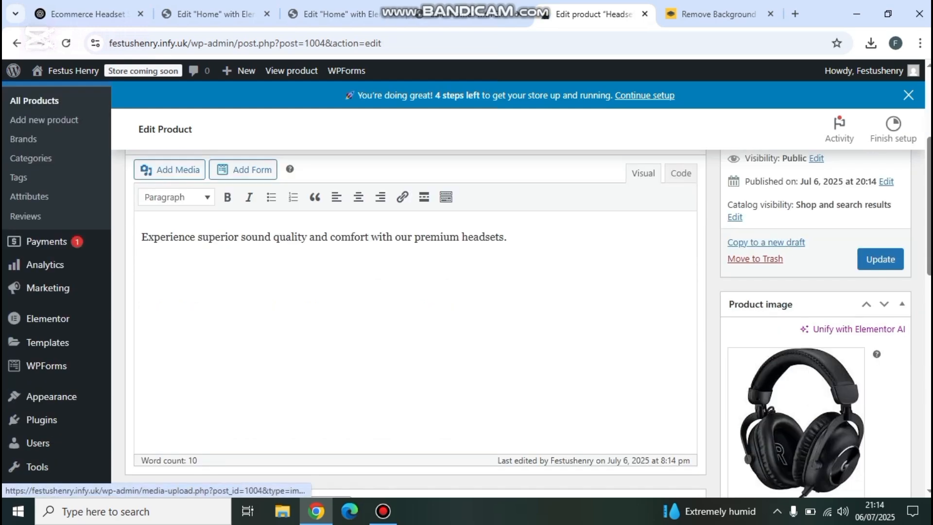
scroll(408, 291, "up", 5)
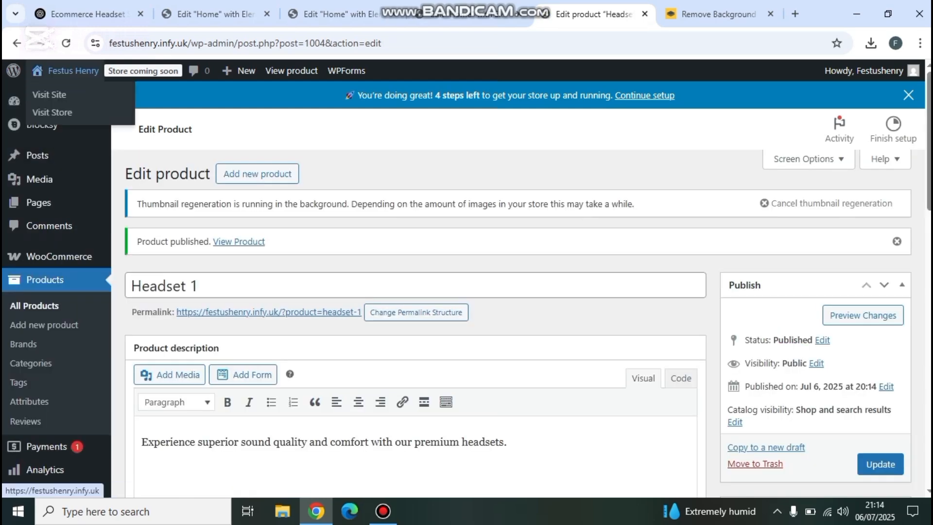
Step: Visit the storefront Products page and confirm Headset 1 shows on sale at $100.00, down from $150.00
left_click(73, 71)
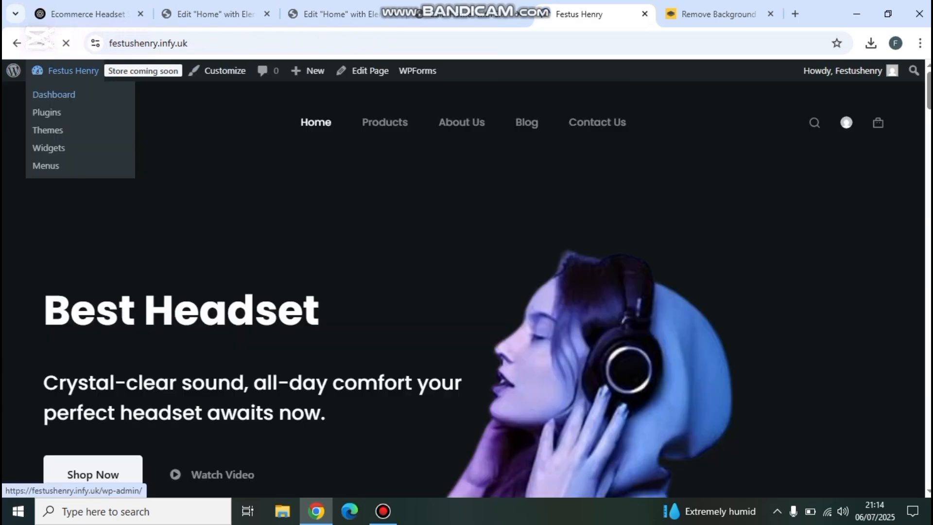
left_click(385, 121)
scroll(385, 243, "down", 7)
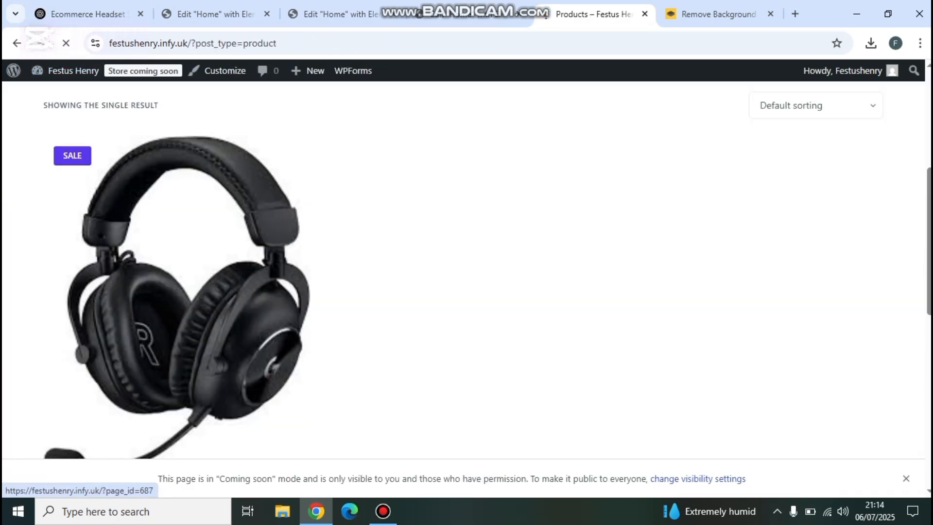
scroll(177, 243, "down", 3)
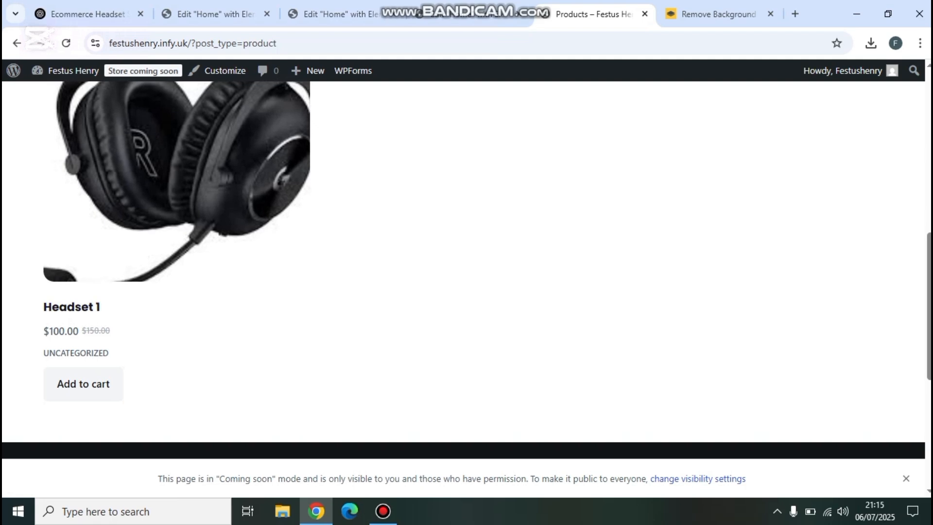
scroll(466, 267, "up", 3)
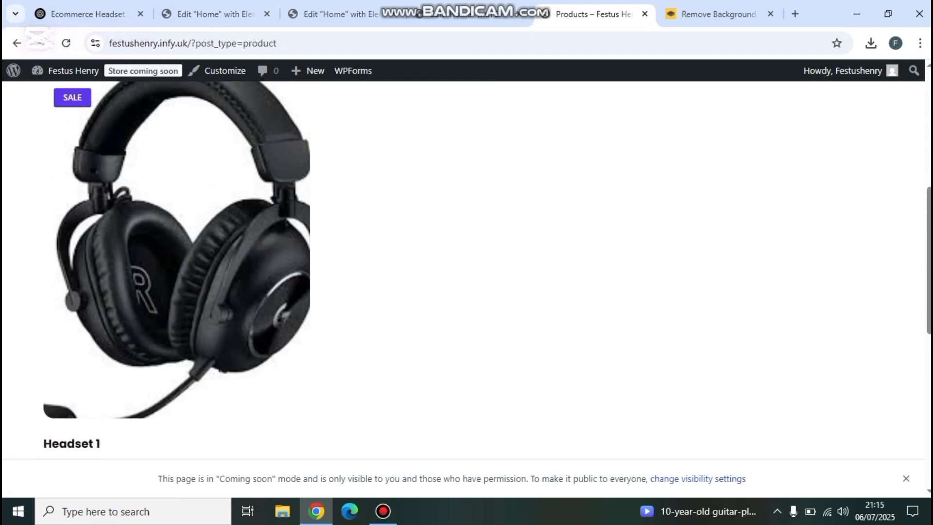
scroll(466, 270, "up", 4)
scroll(466, 270, "down", 3)
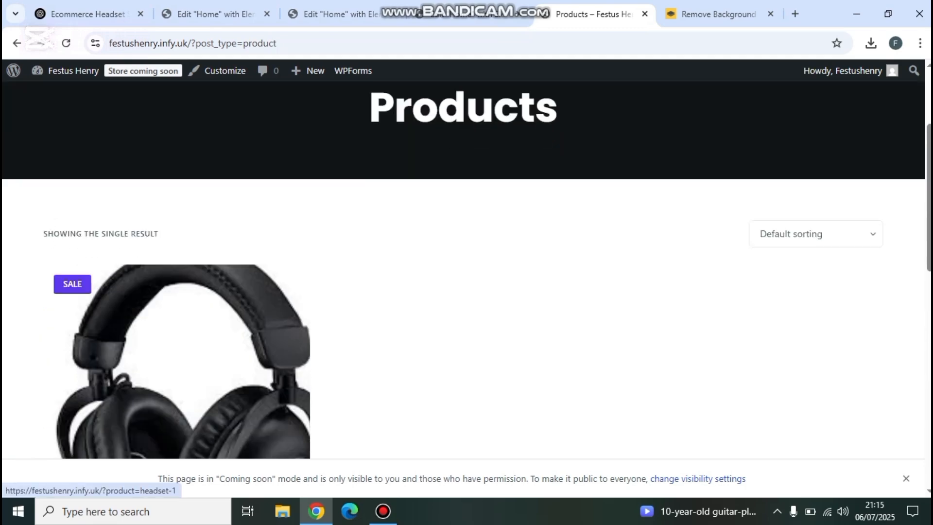
scroll(467, 270, "up", 1)
scroll(467, 270, "down", 4)
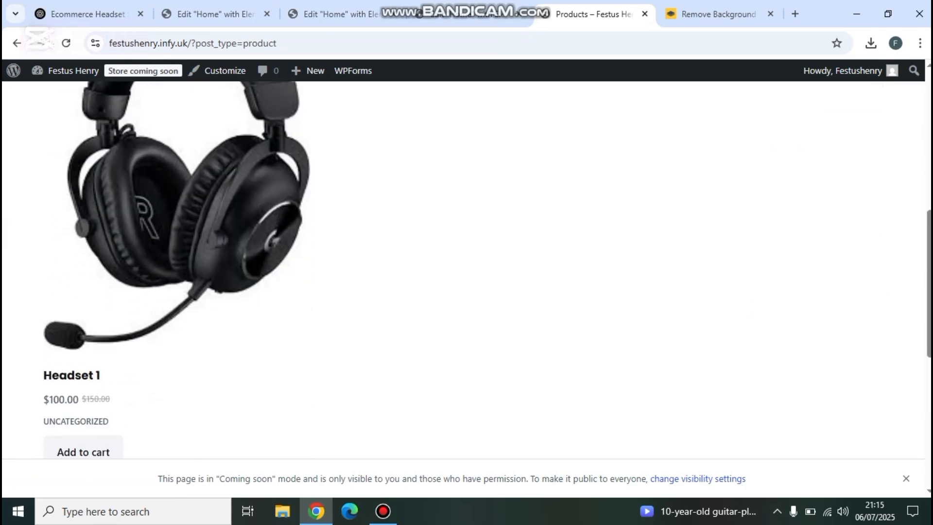
scroll(467, 270, "up", 1)
scroll(466, 270, "up", 3)
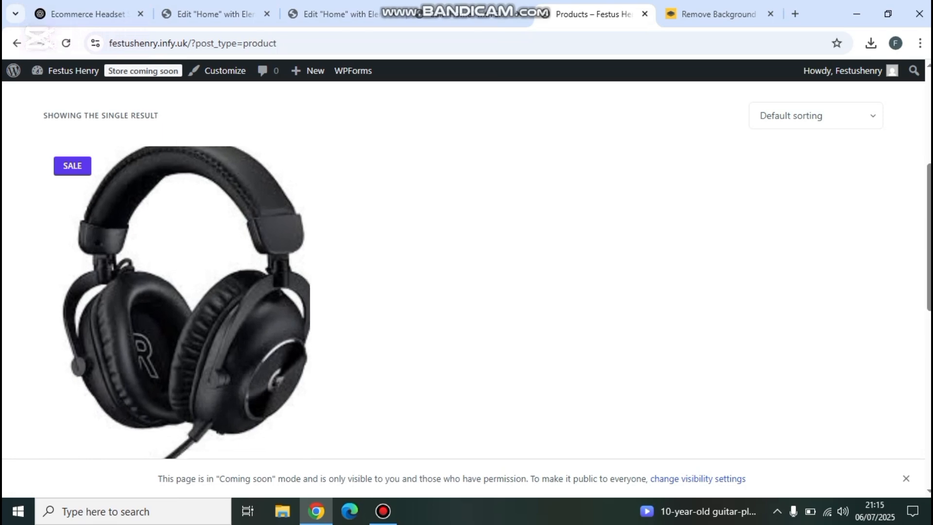
scroll(466, 270, "up", 1)
scroll(467, 269, "up", 1)
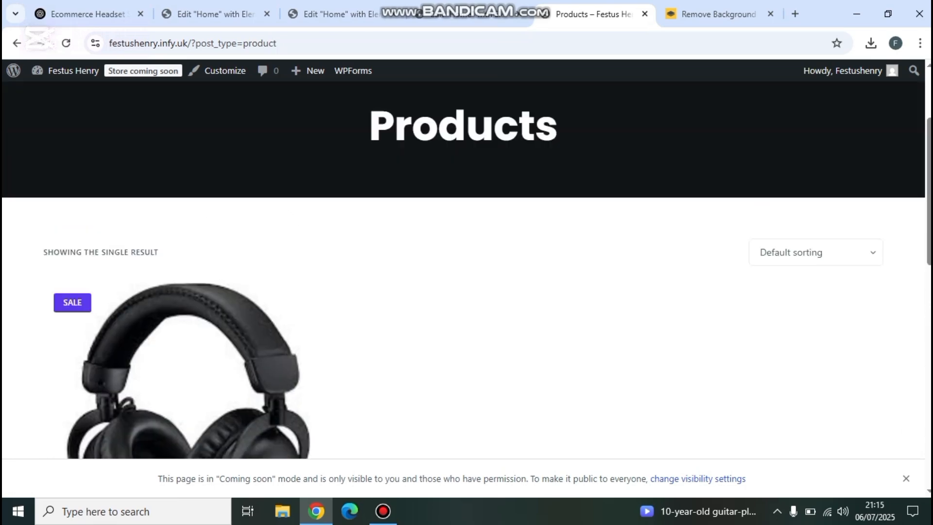
scroll(466, 270, "down", 2)
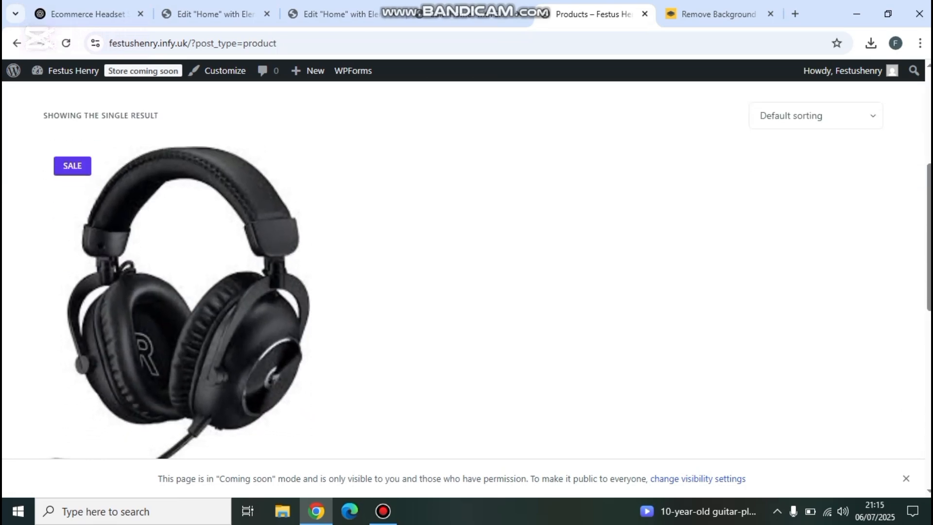
scroll(466, 269, "up", 4)
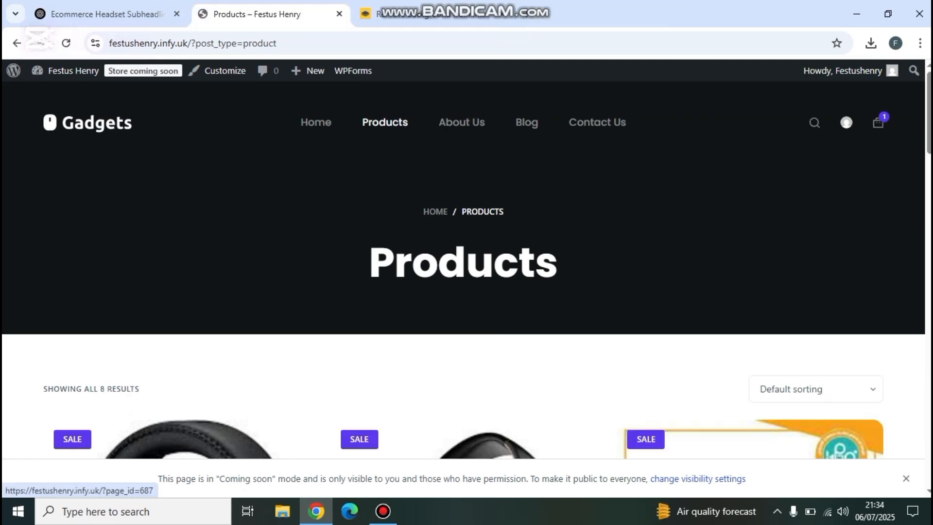
Step: Scroll through the storefront Products page to review all 8 headsets, including Headset 2, 3, 6 and 9
scroll(467, 267, "down", 4)
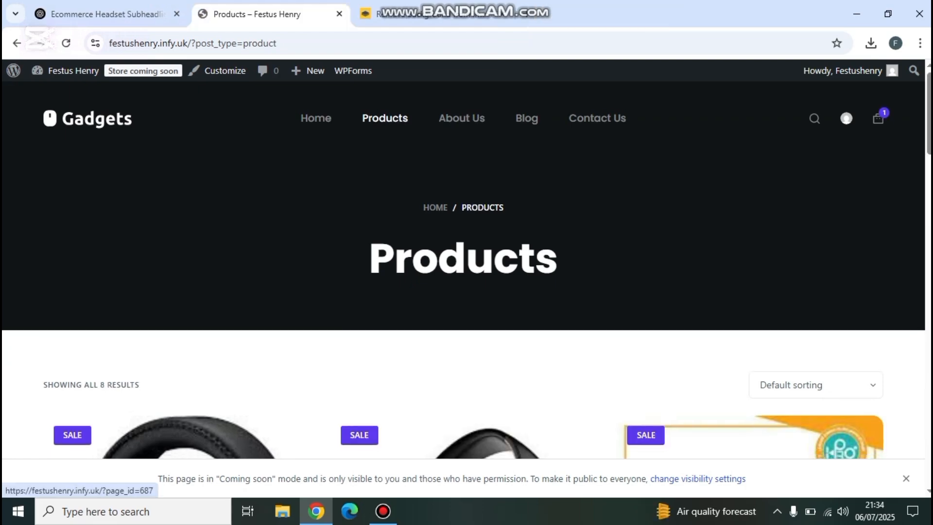
scroll(467, 270, "down", 7)
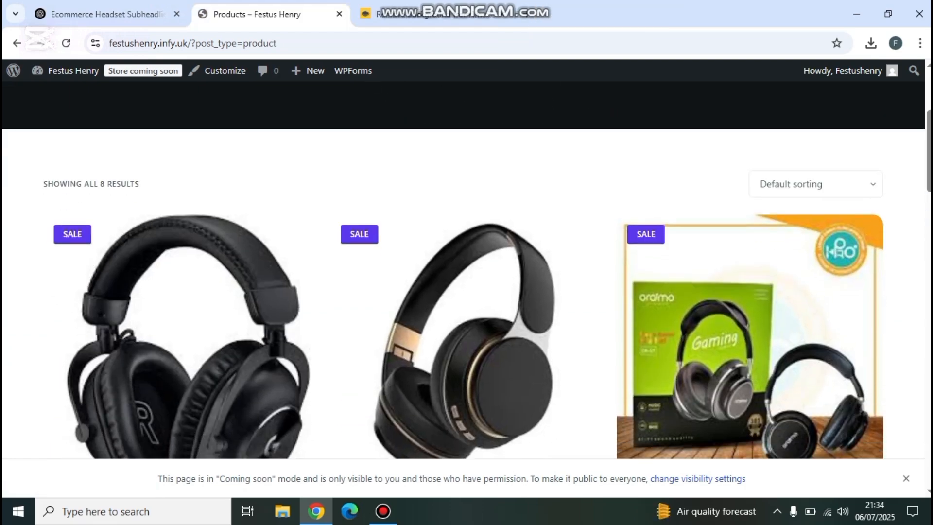
scroll(467, 270, "down", 10)
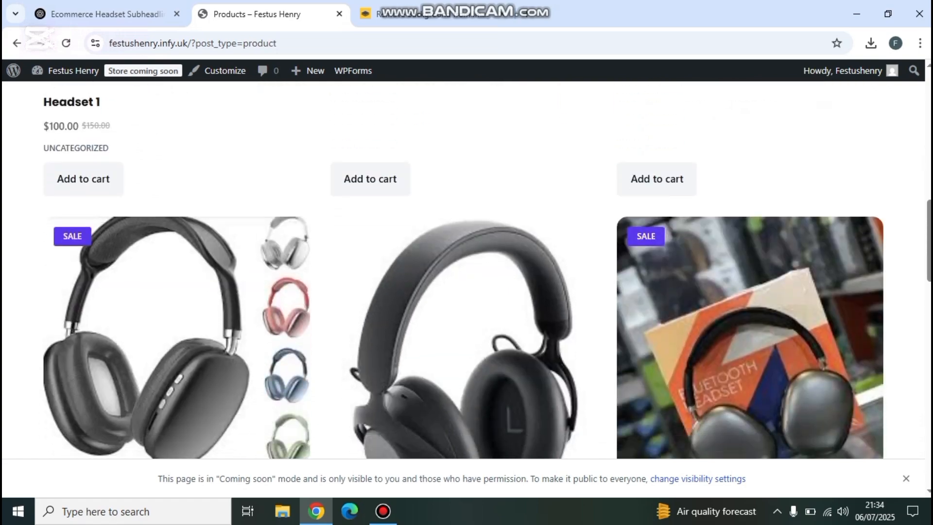
scroll(466, 270, "down", 5)
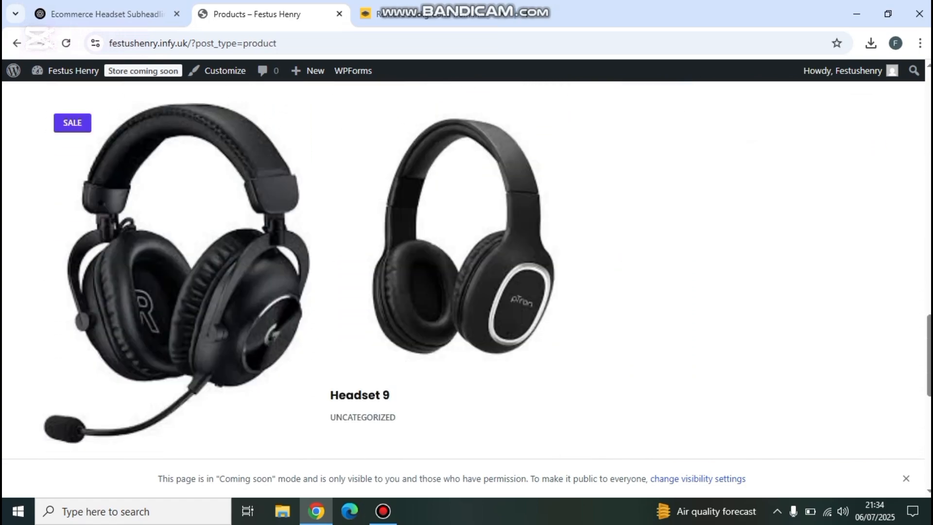
scroll(467, 270, "up", 6)
scroll(467, 269, "up", 12)
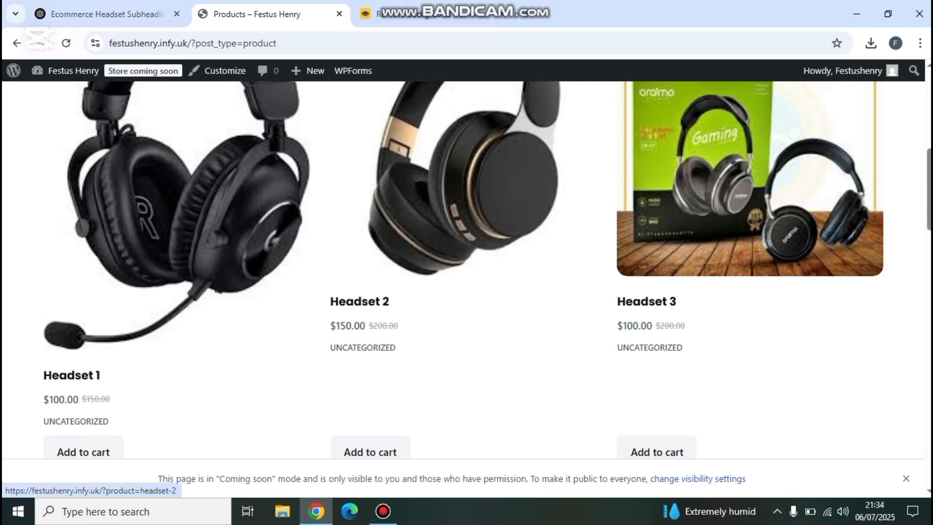
scroll(466, 270, "down", 5)
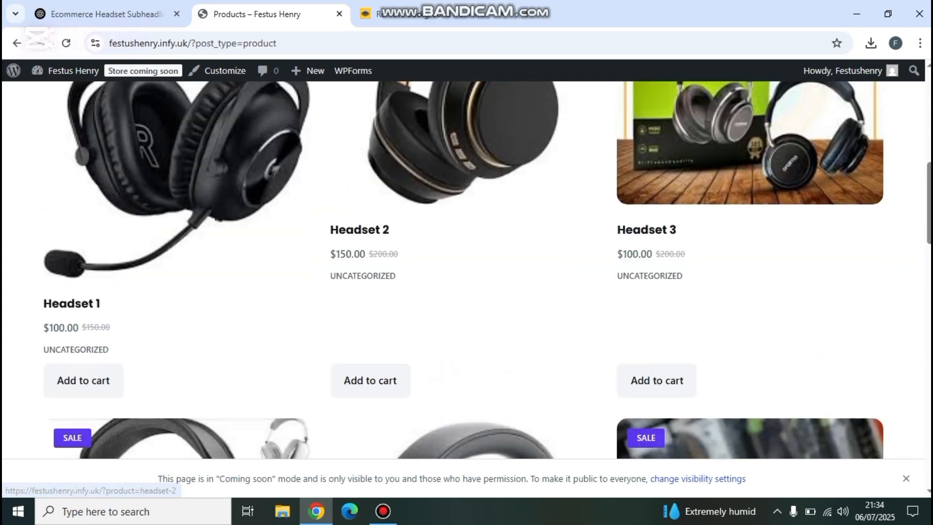
scroll(466, 270, "up", 5)
scroll(467, 270, "up", 8)
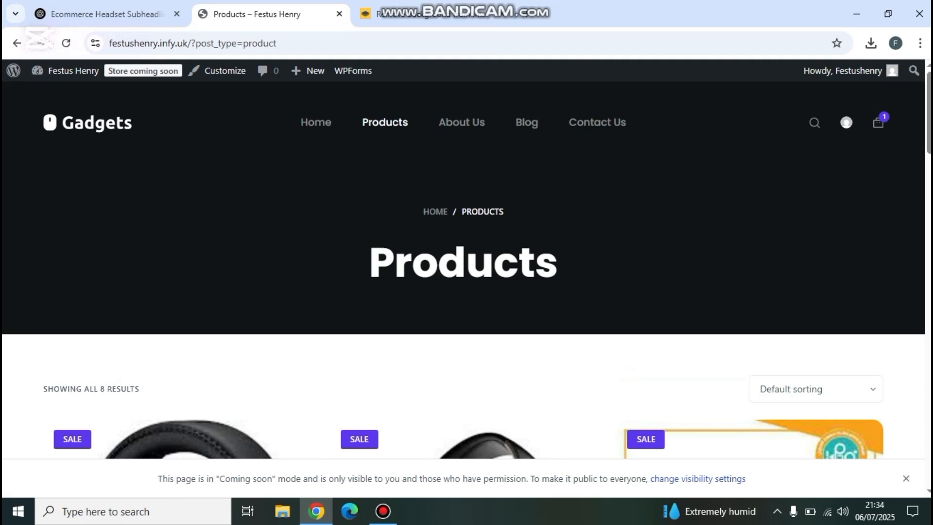
scroll(467, 270, "down", 4)
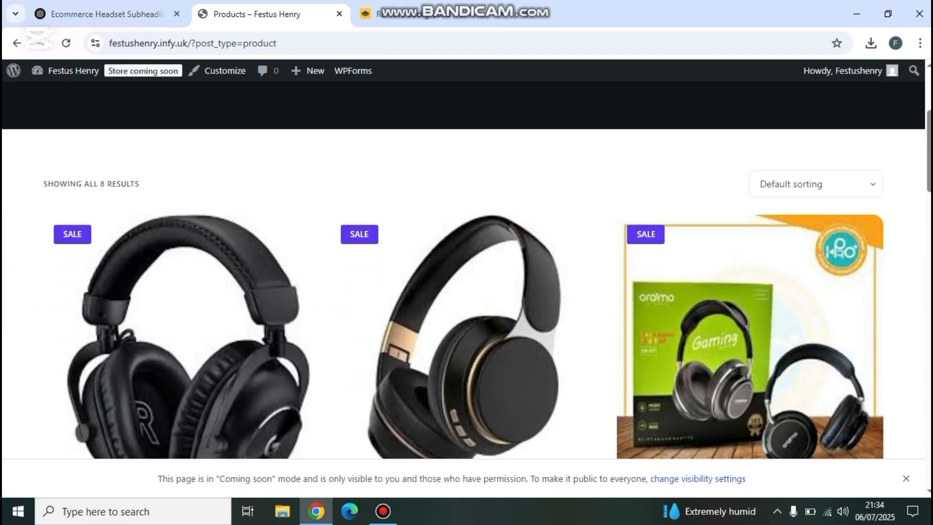
scroll(466, 270, "down", 4)
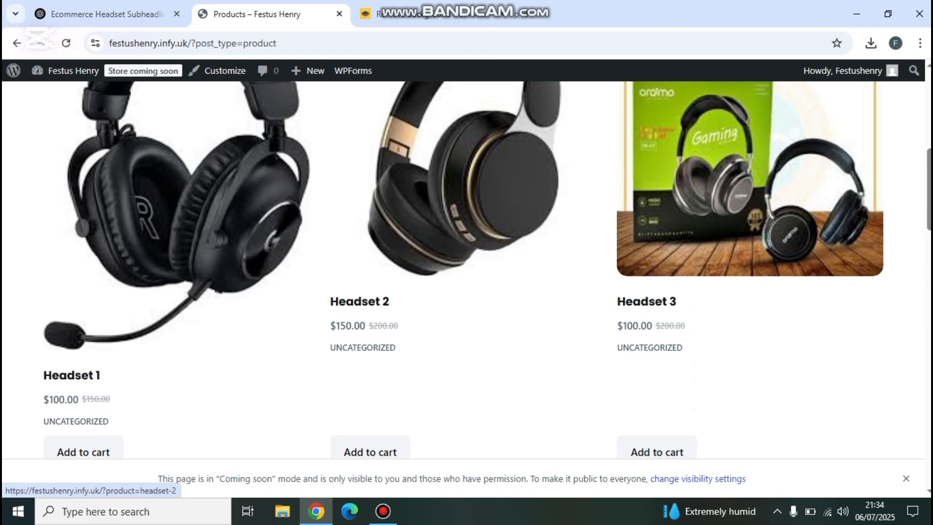
scroll(467, 270, "down", 12)
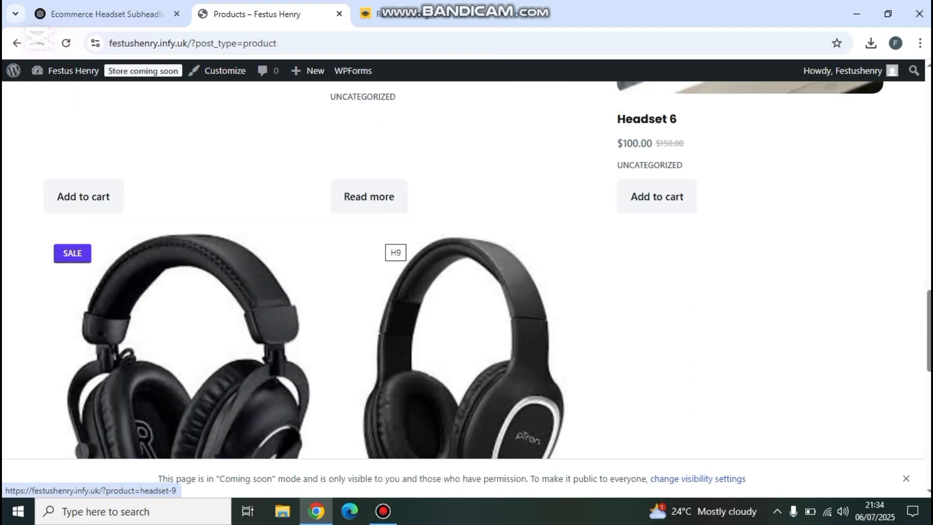
scroll(466, 292, "down", 3)
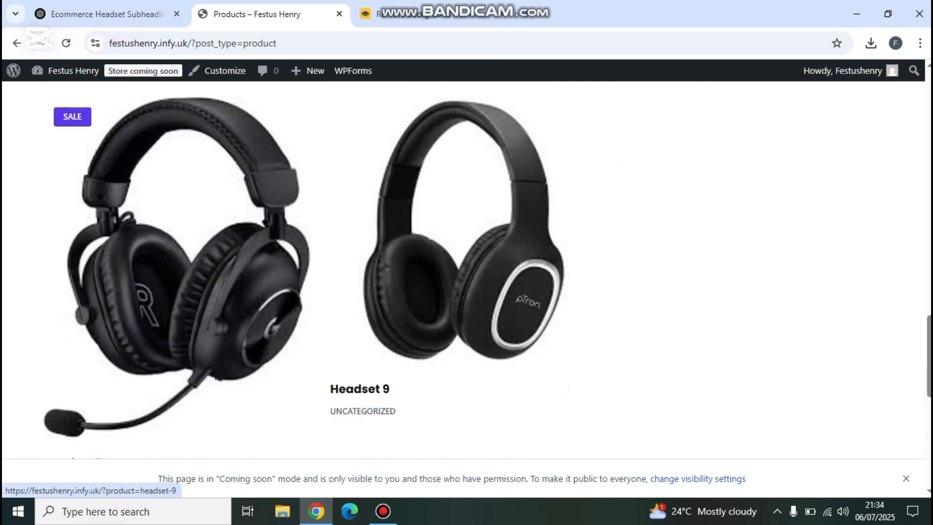
scroll(466, 291, "up", 12)
scroll(466, 270, "up", 7)
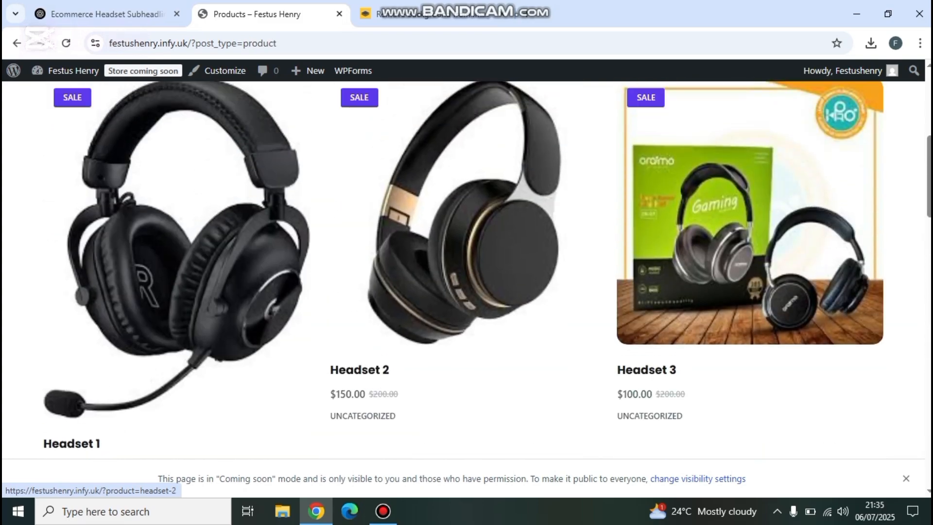
scroll(466, 269, "up", 7)
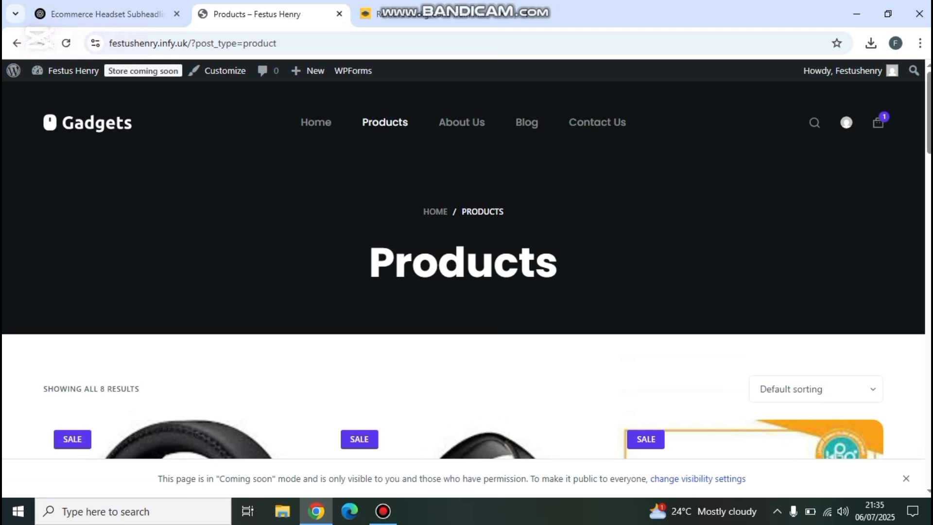
Step: From the dashboard, search plugins for 'Flutterwave', then install and activate Flutterwave WooCommerce 2.3.6
left_click(38, 71)
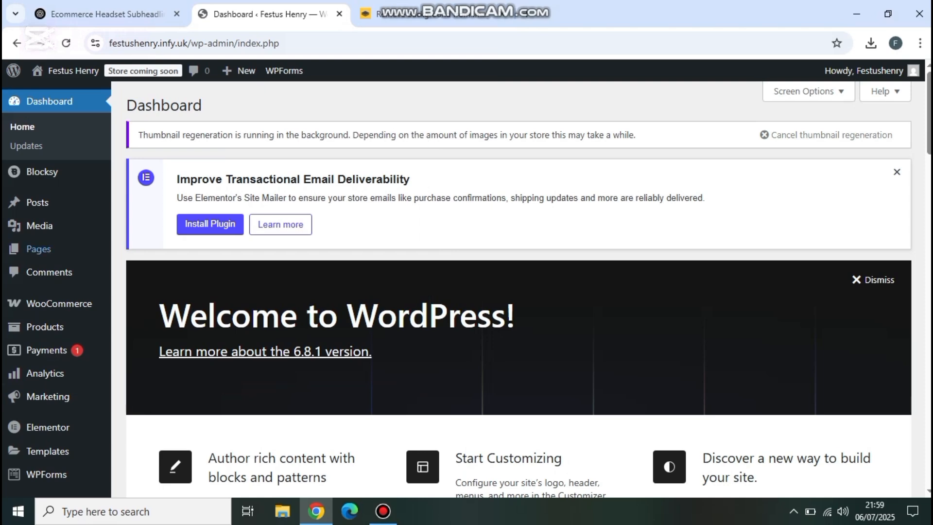
scroll(58, 167, "down", 3)
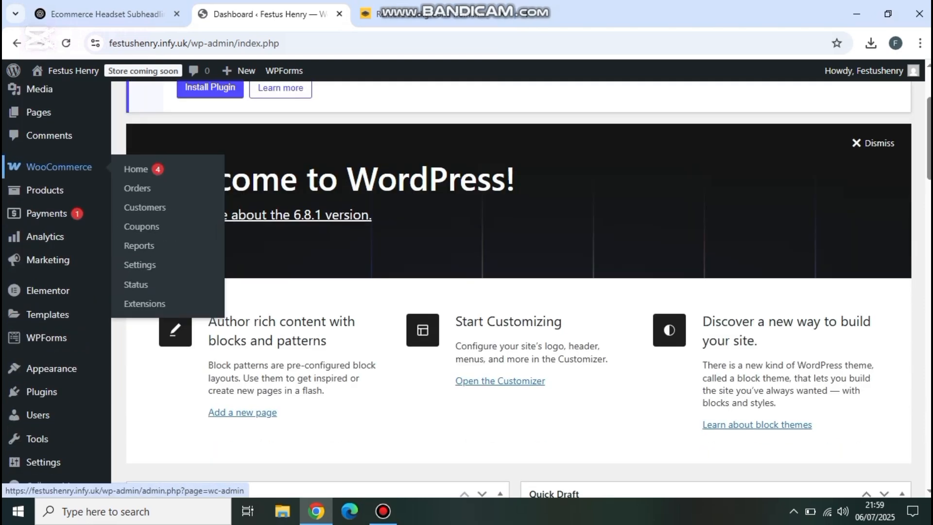
mouse_move(41, 391)
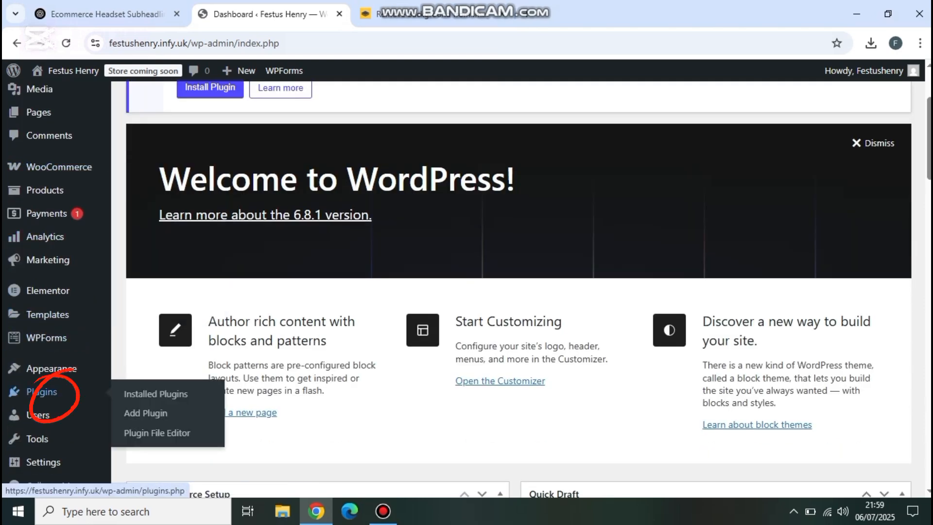
left_click(145, 414)
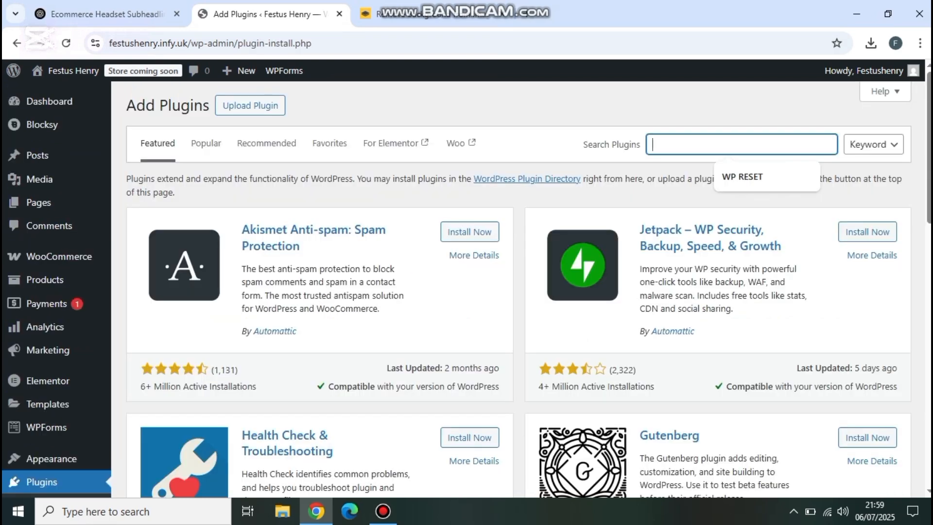
type("F")
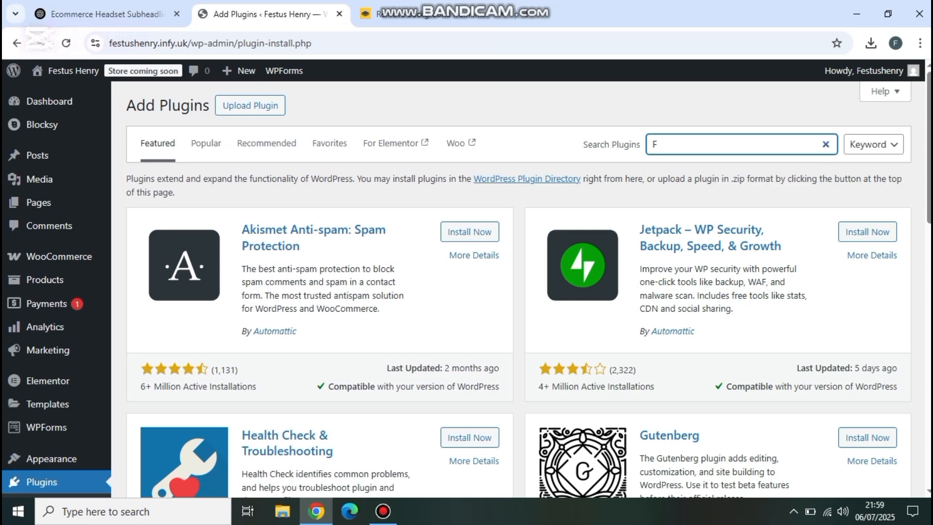
type("lutterwave")
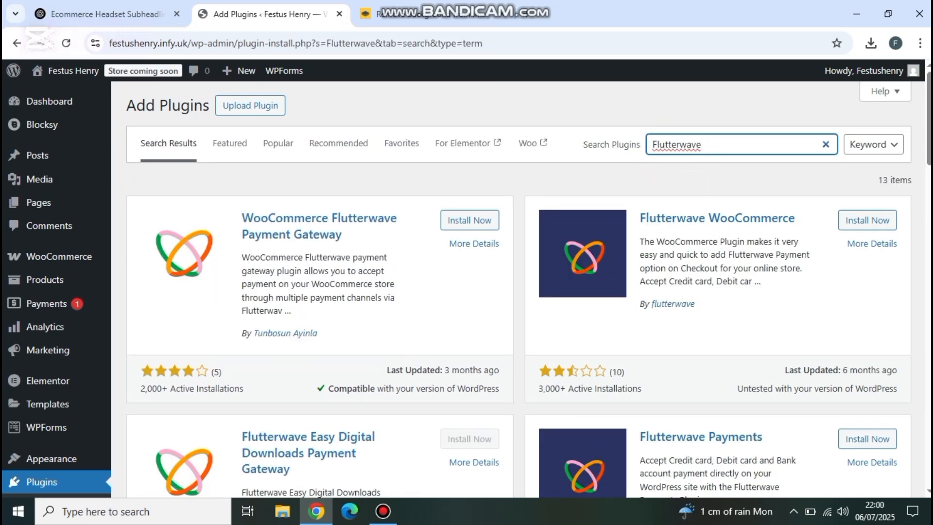
scroll(467, 284, "down", 1)
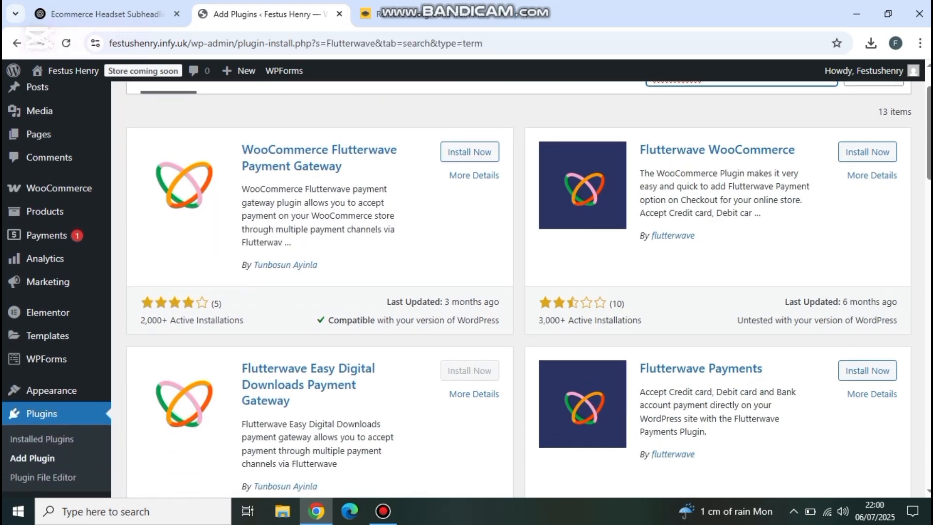
scroll(467, 285, "up", 1)
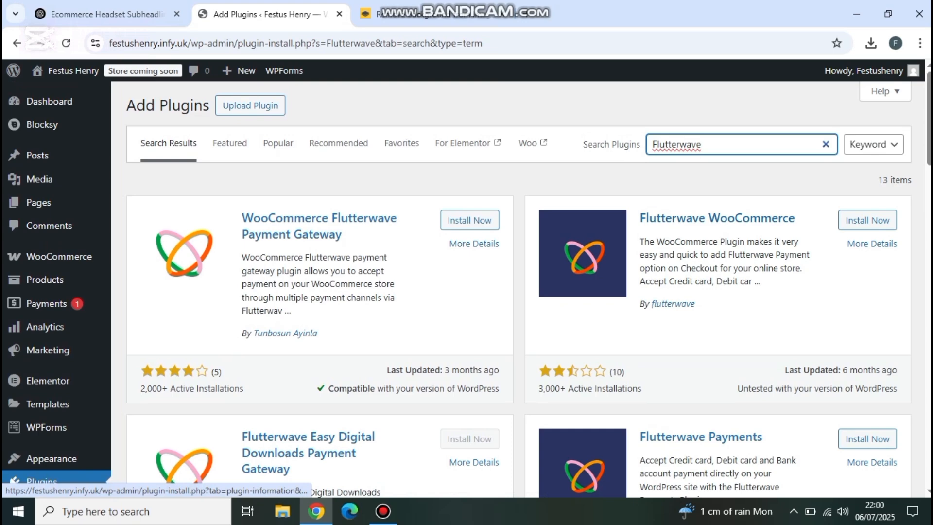
left_click(867, 221)
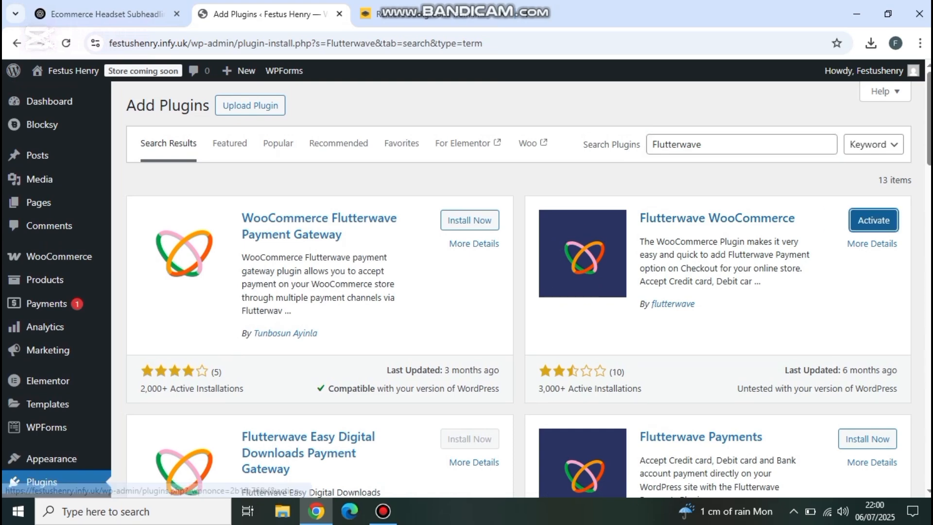
left_click(873, 220)
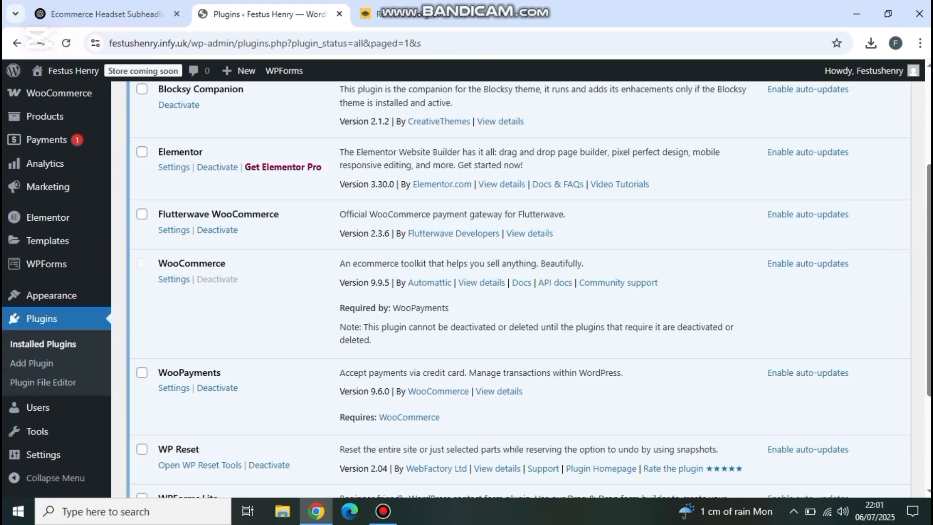
scroll(466, 289, "up", 2)
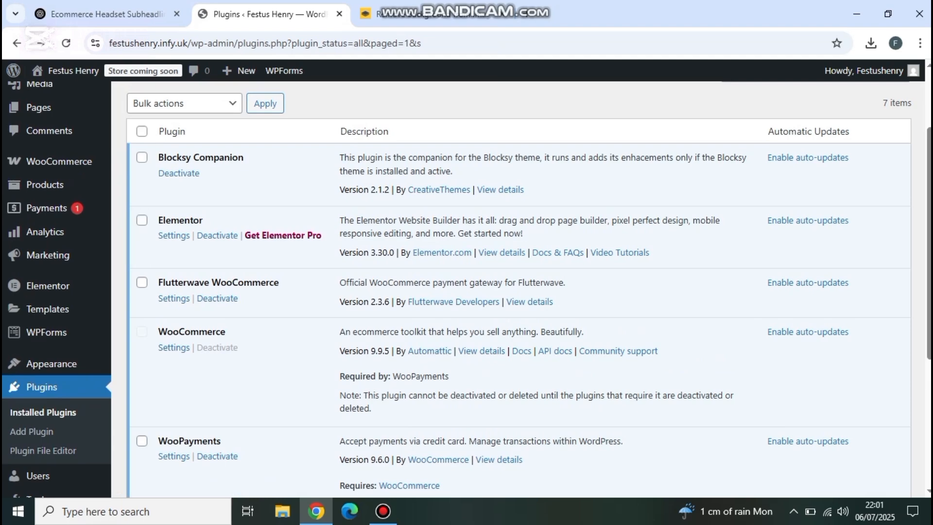
Step: In the Flutterwave WooCommerce settings, tick Enable Flutterwave
left_click(174, 297)
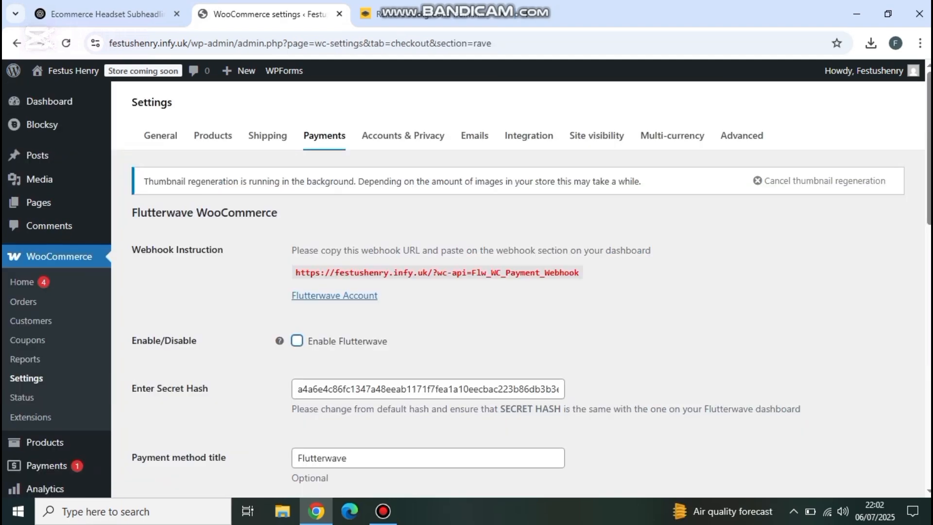
scroll(467, 286, "down", 3)
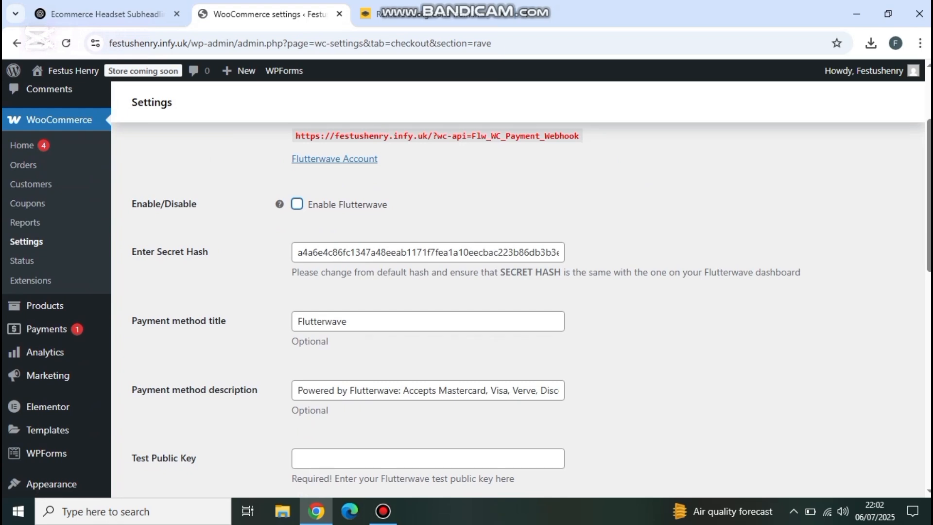
scroll(467, 287, "up", 3)
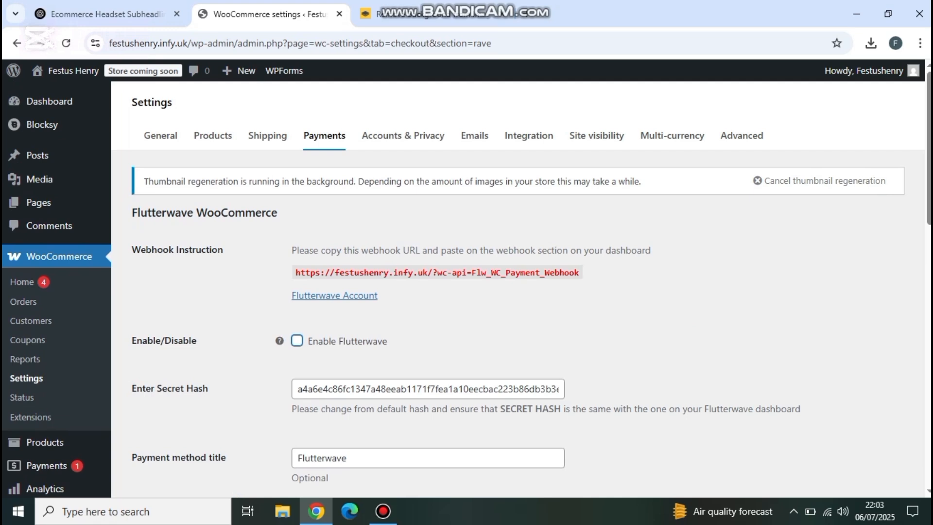
scroll(518, 292, "down", 5)
scroll(518, 292, "up", 4)
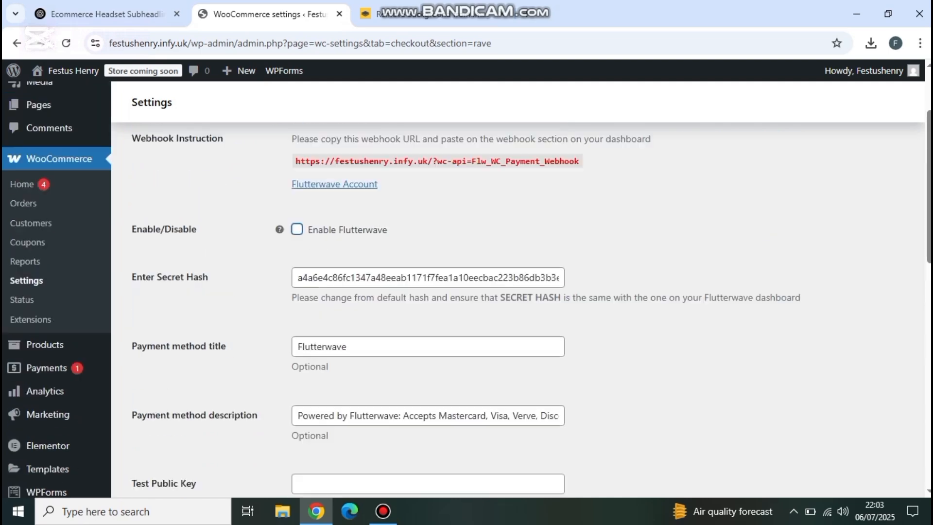
scroll(517, 292, "up", 2)
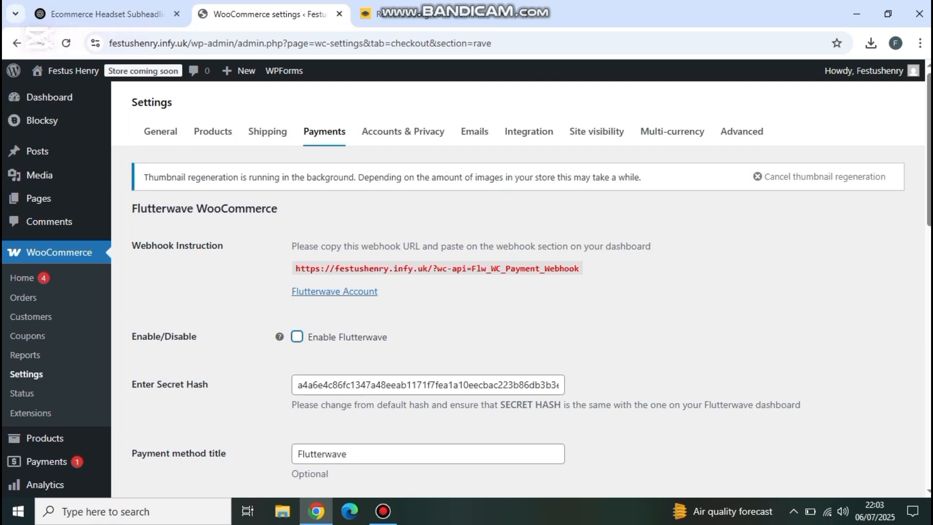
scroll(518, 291, "down", 1)
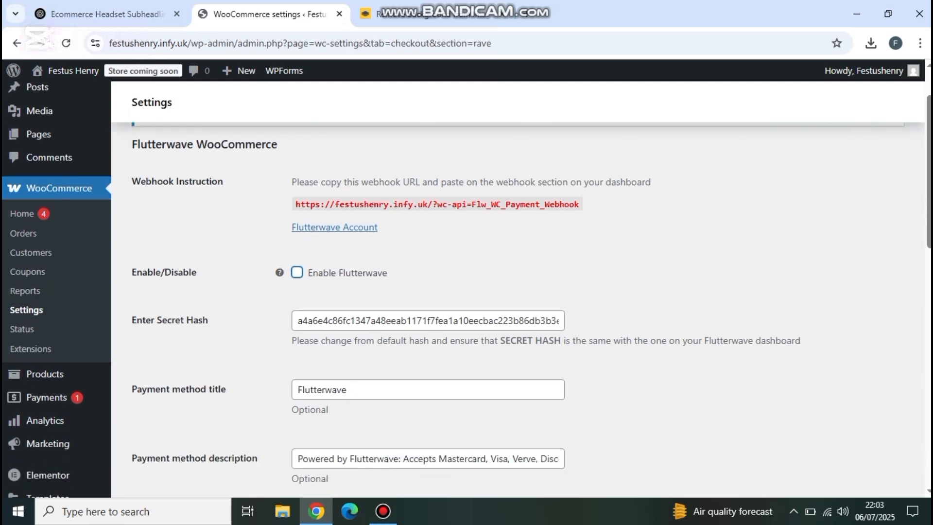
left_click(297, 272)
Step: Save the Flutterwave payment settings with the secret hash filled in
scroll(518, 292, "down", 1)
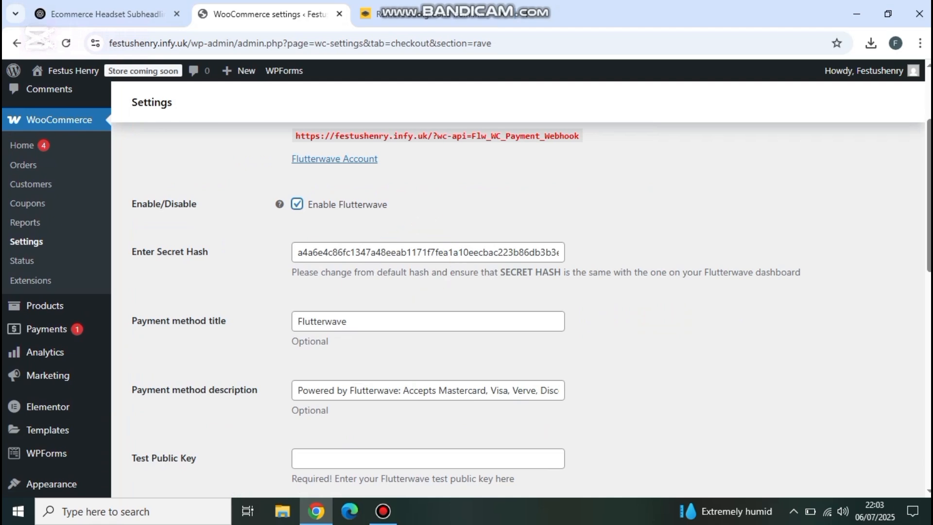
scroll(466, 289, "down", 1)
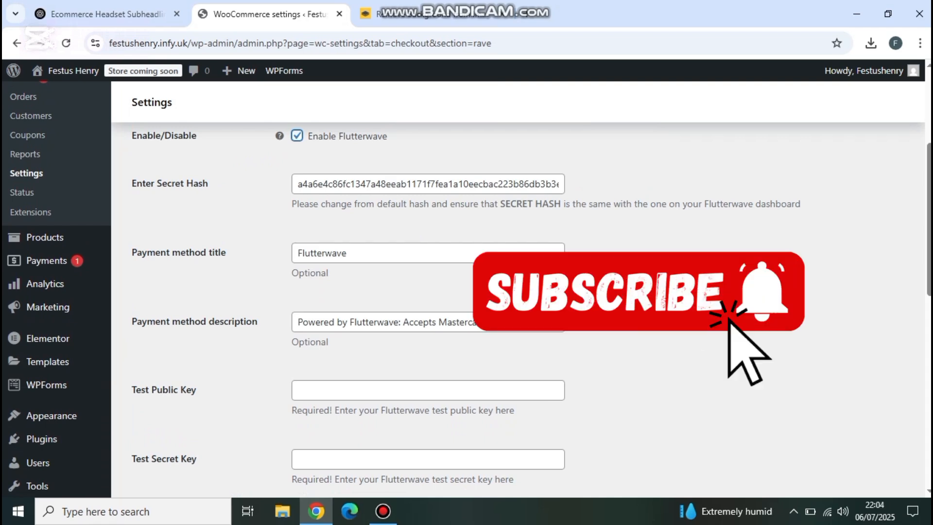
scroll(466, 289, "down", 1)
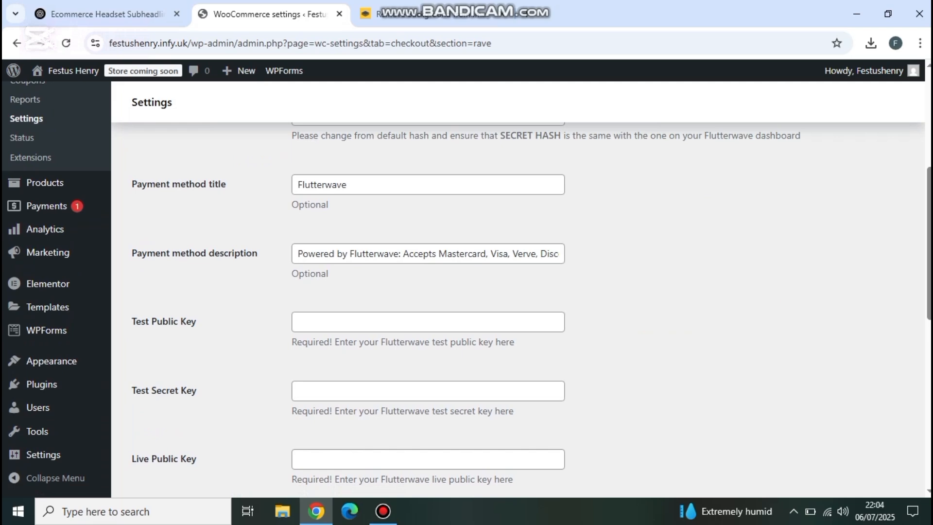
scroll(522, 311, "down", 3)
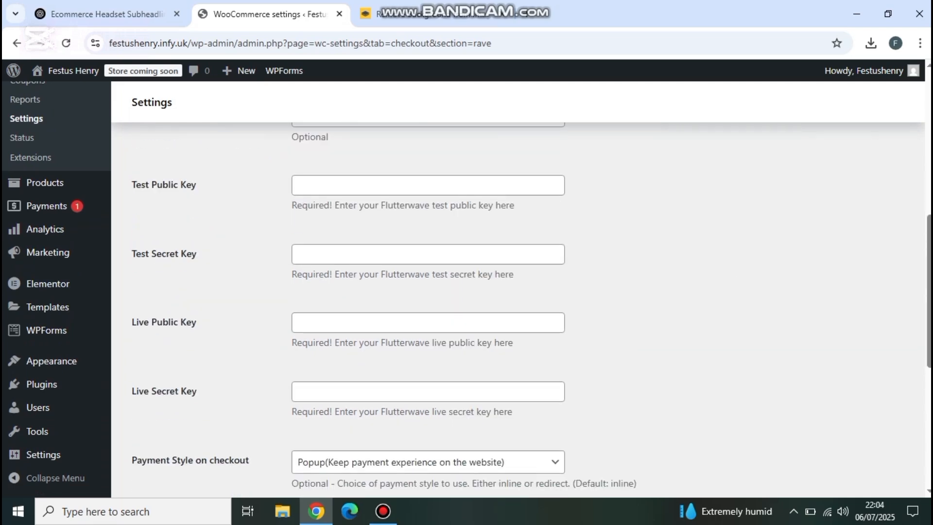
scroll(522, 310, "down", 6)
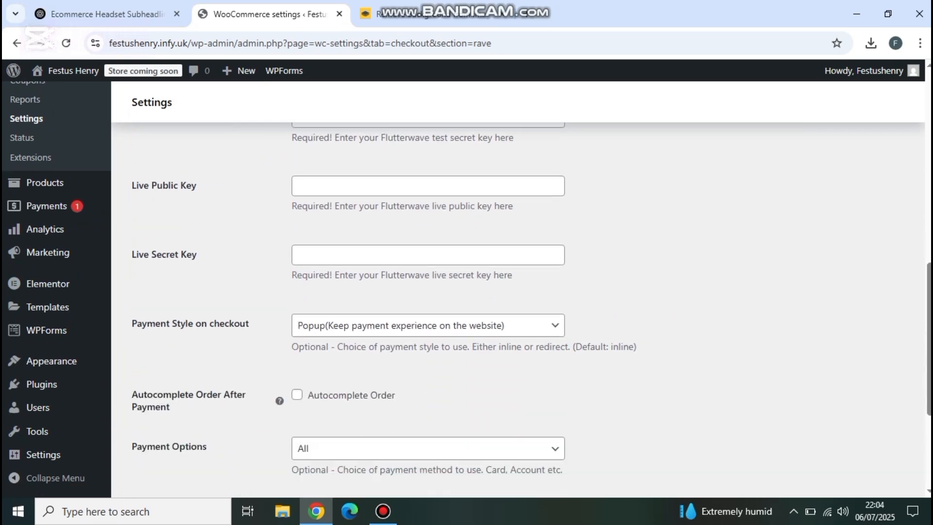
scroll(521, 310, "down", 2)
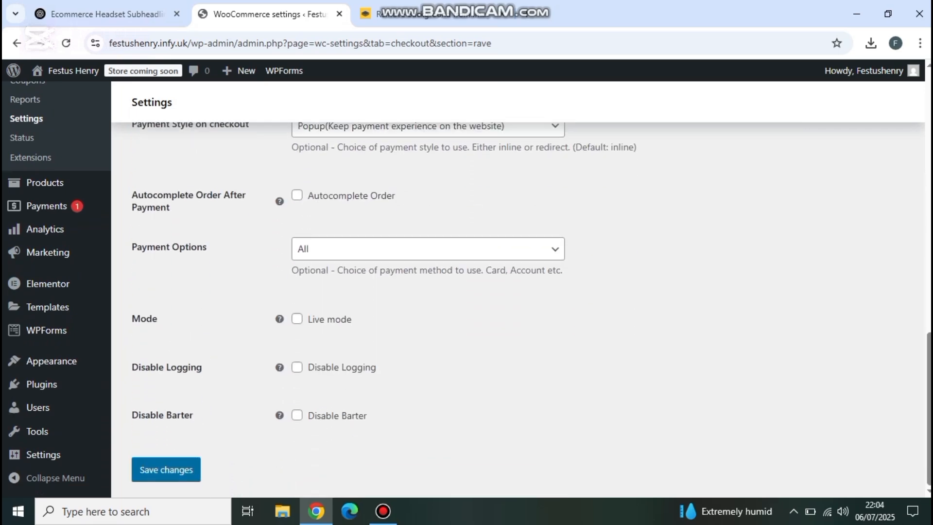
left_click(166, 469)
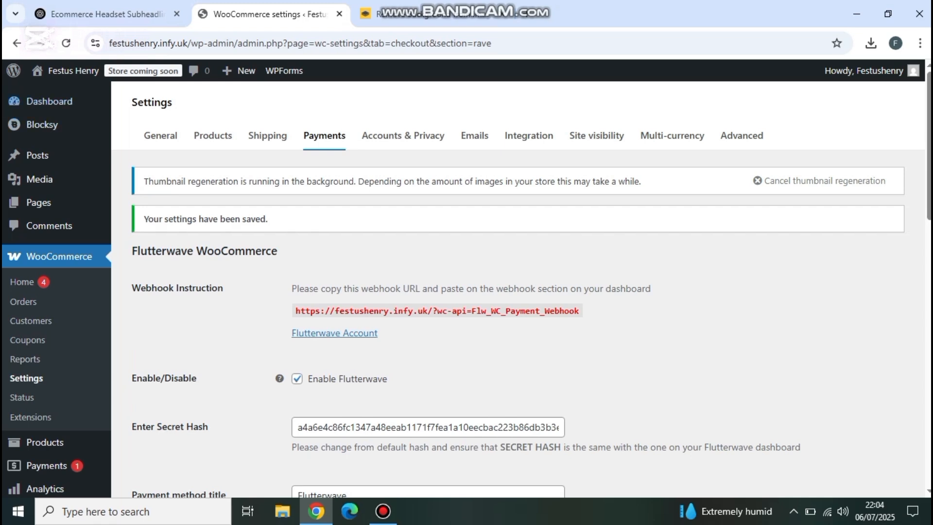
Step: Visit the live home page and scroll past the 'Best Headset' hero to the feature badges
left_click(72, 71)
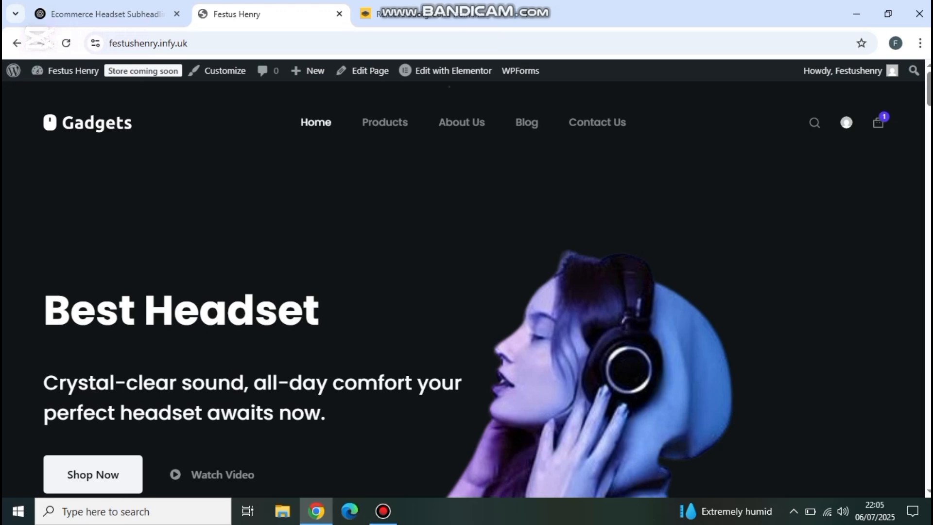
scroll(467, 291, "down", 3)
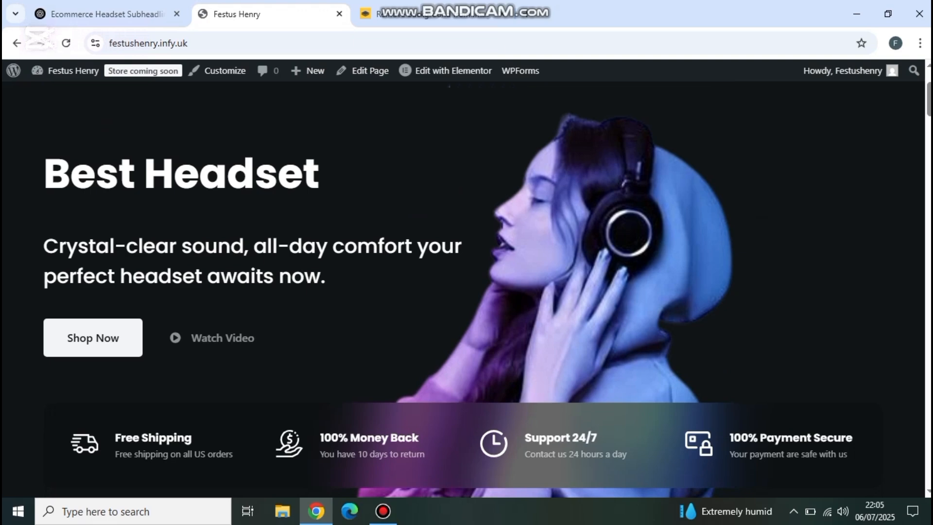
scroll(467, 291, "down", 15)
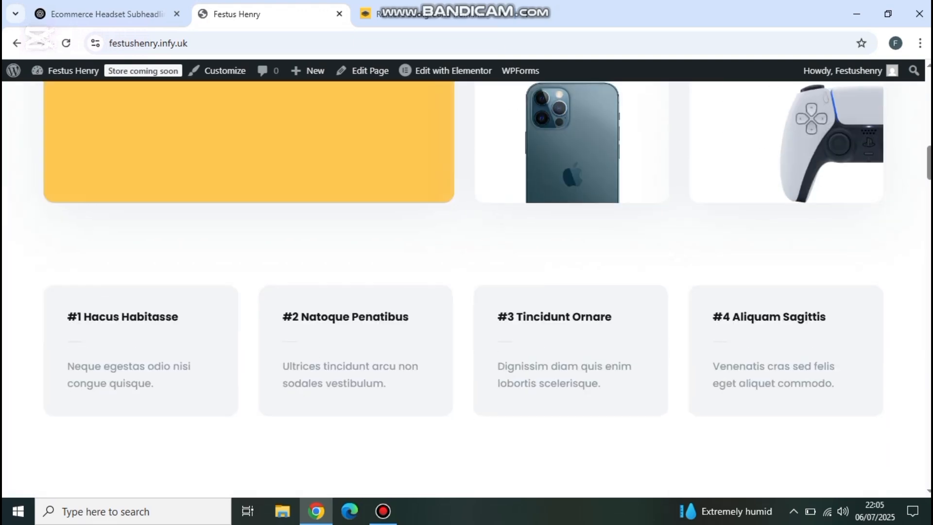